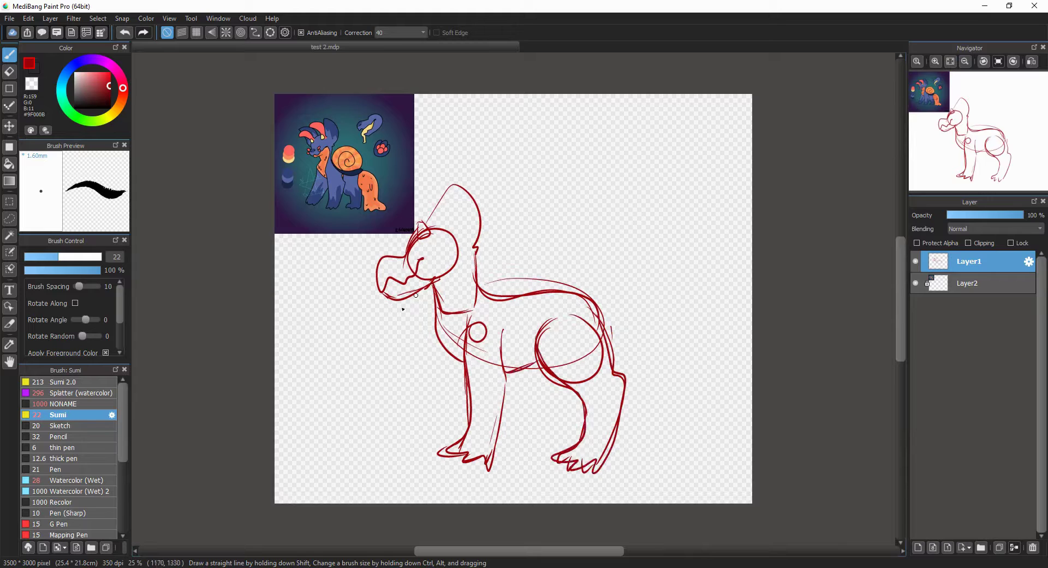
Slim down the sketched muzzle by erasing its outer snout and lower jaw lines
key(e)
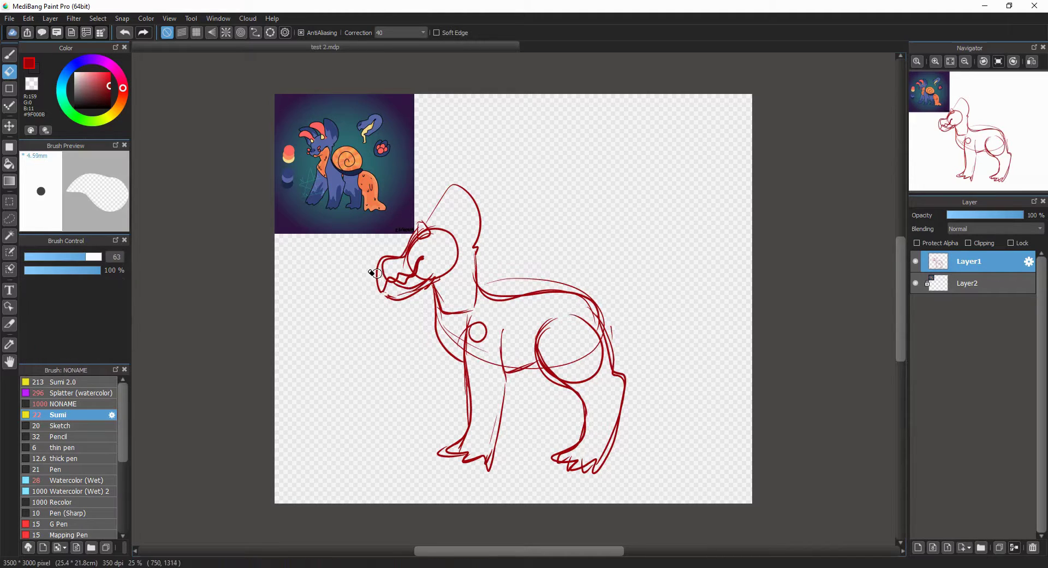
drag(389, 297, 415, 290)
click(9, 18)
click(34, 52)
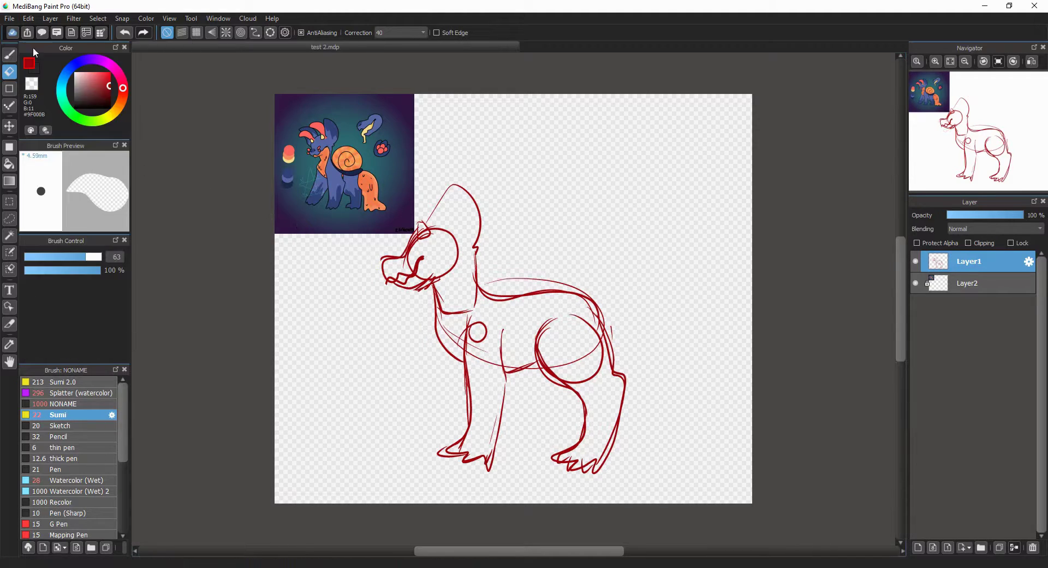
Sketch a curled antenna rising from the forehead and the inner line of the large ear
key(b)
drag(431, 232, 382, 210)
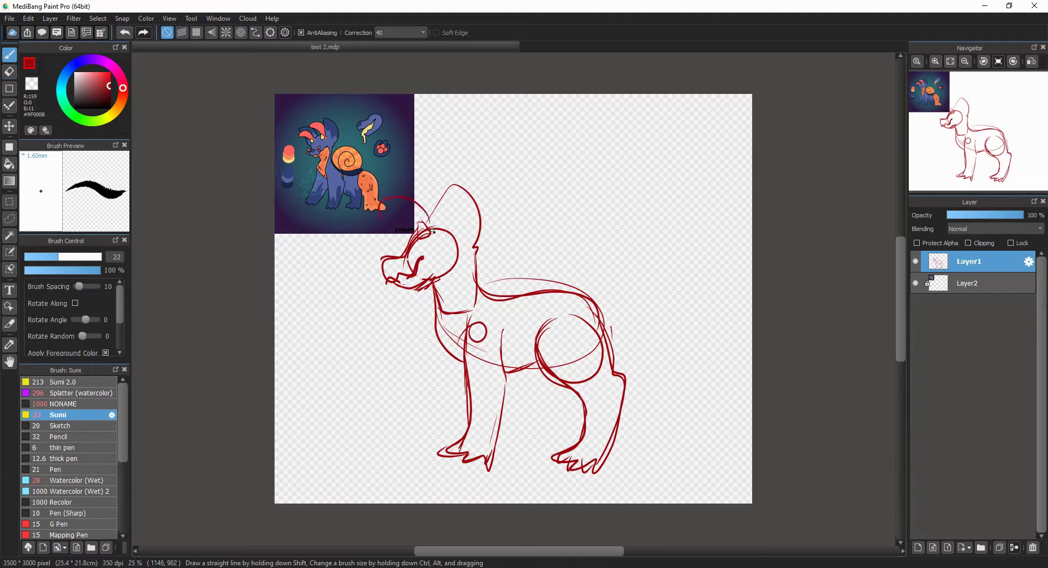
drag(460, 202, 458, 239)
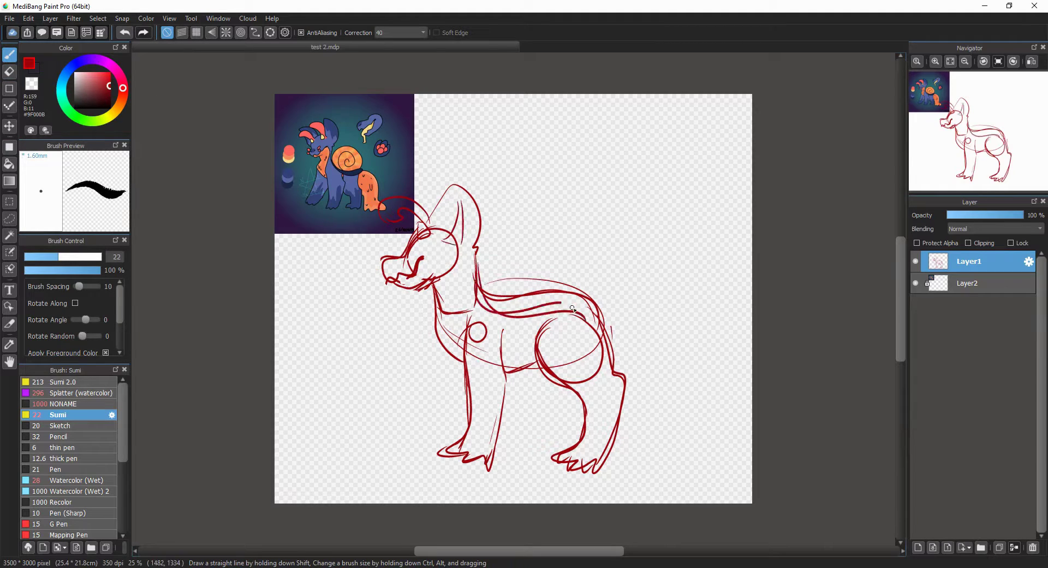
Sketch a saddle band along the back with a spiral snail shell above it, erasing the excess shell lines
drag(479, 275, 582, 300)
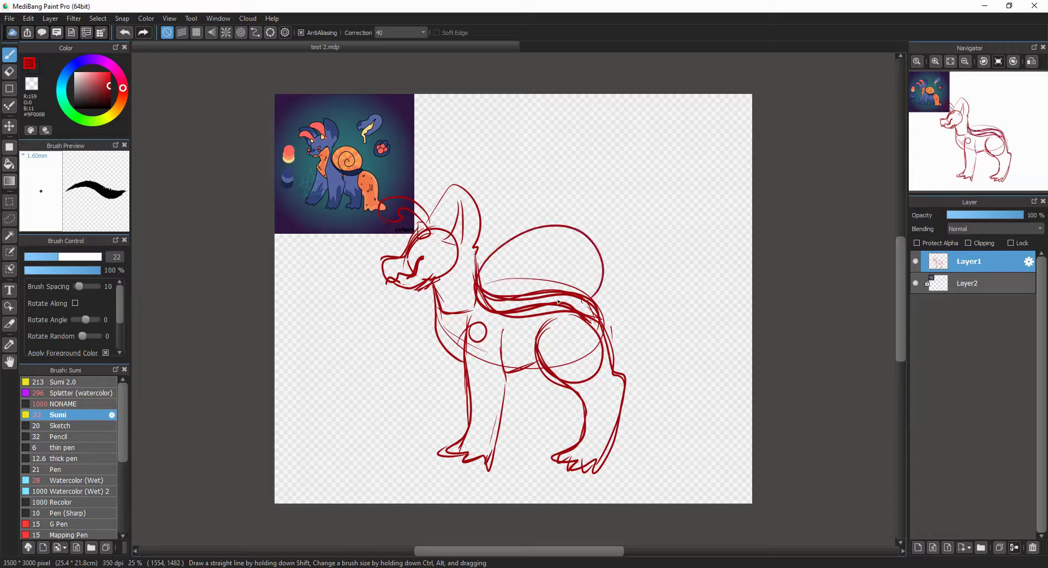
mouse_move(516, 276)
mouse_down()
mouse_move(545, 271)
mouse_move(501, 250)
mouse_up()
key(e)
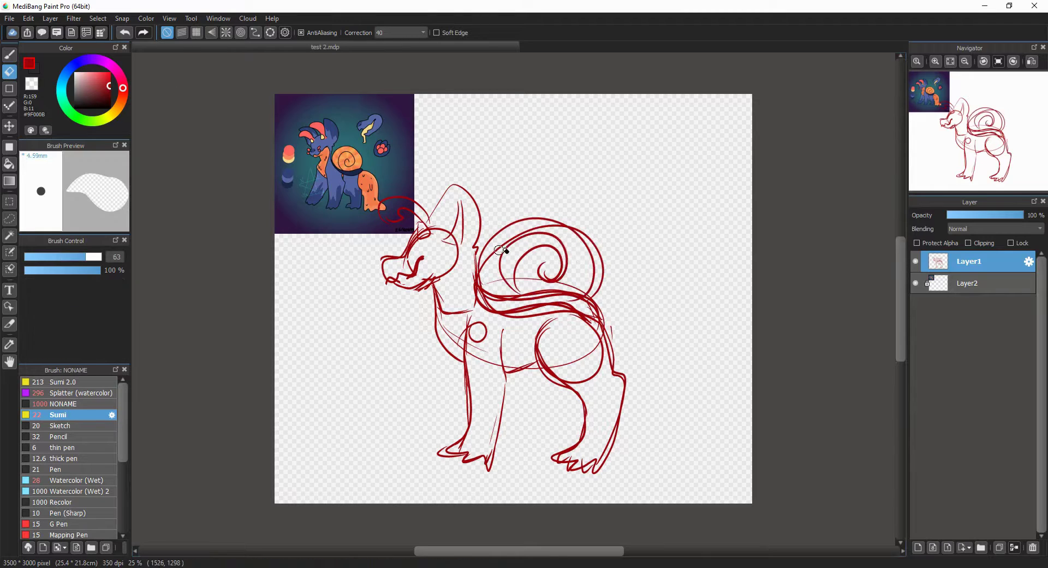
Sketch a raised far front leg reaching forward with a toed paw, and erase its overlapping lines
key(b)
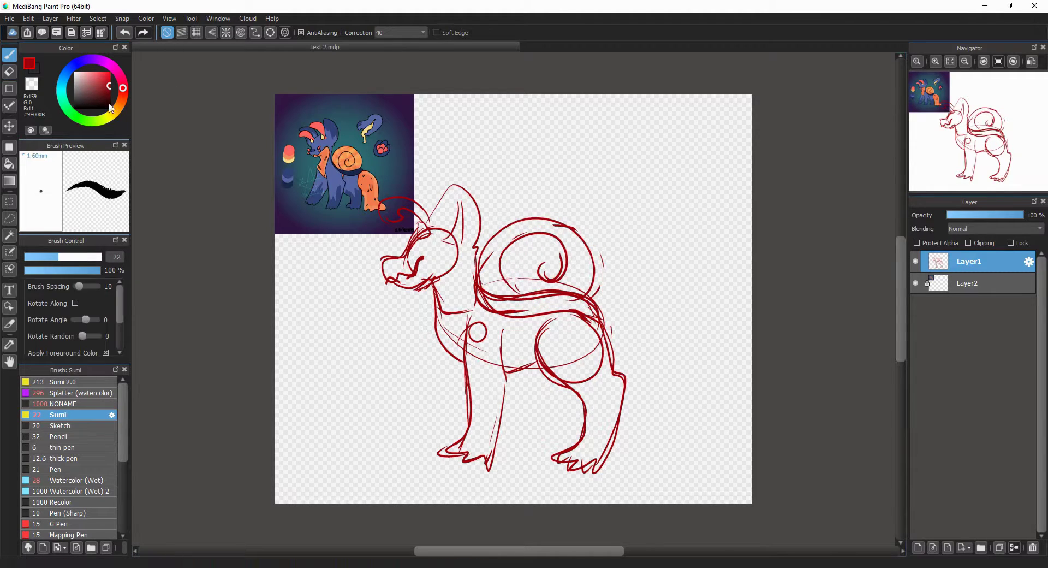
drag(450, 377, 451, 356)
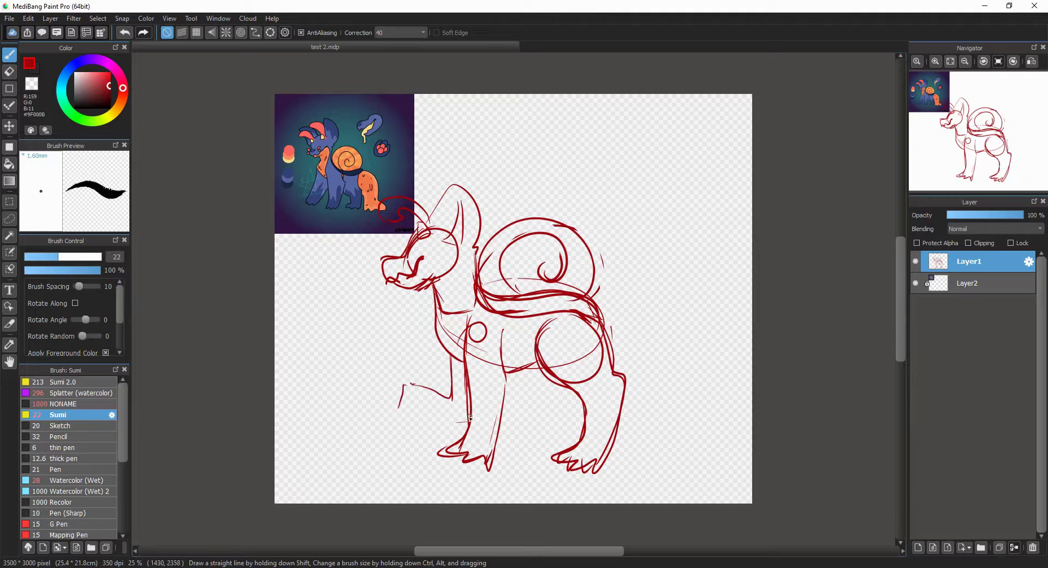
mouse_move(411, 402)
mouse_down()
mouse_move(467, 420)
mouse_move(405, 377)
mouse_up()
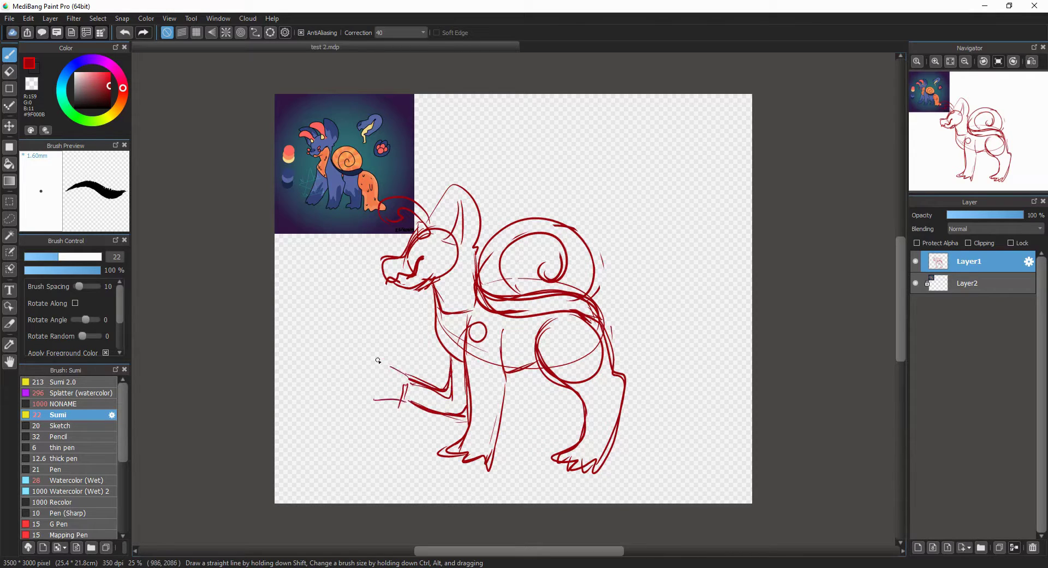
key(e)
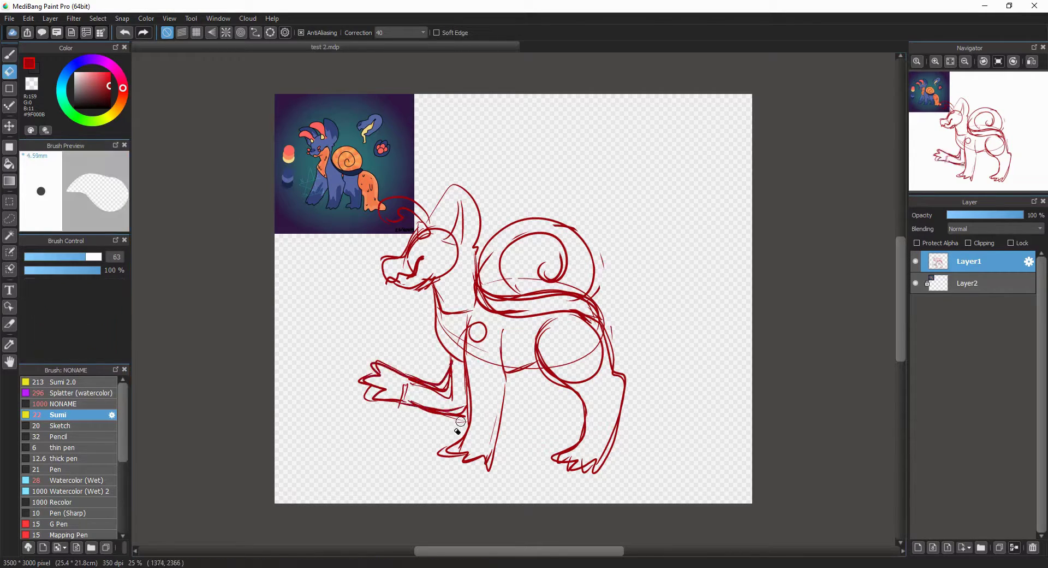
Sketch paw pads and a flame above the raised paw, and transform the lassoed flame to a smaller size
key(b)
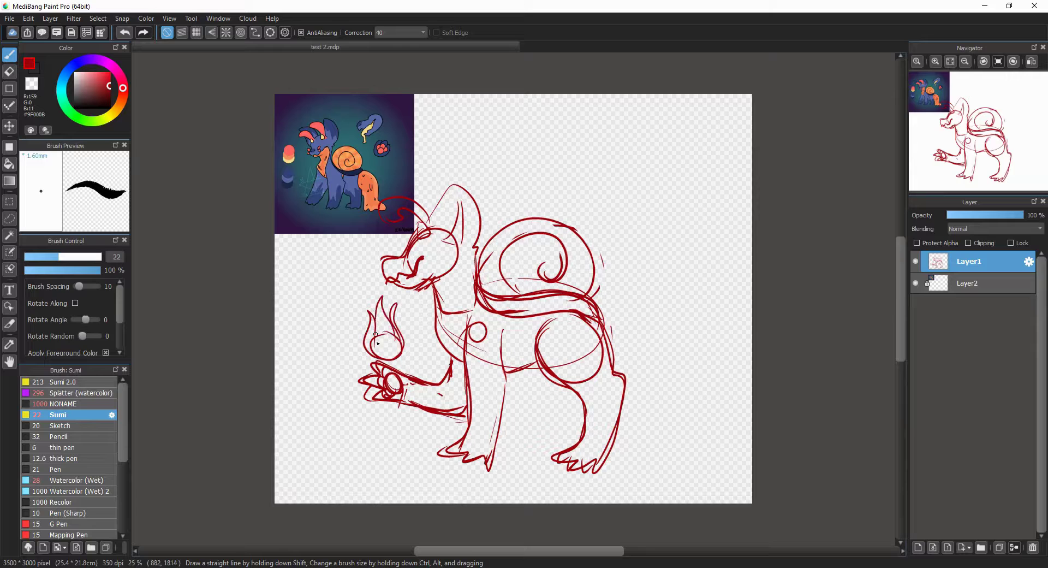
key(l)
drag(378, 362, 403, 313)
click(97, 18)
click(136, 150)
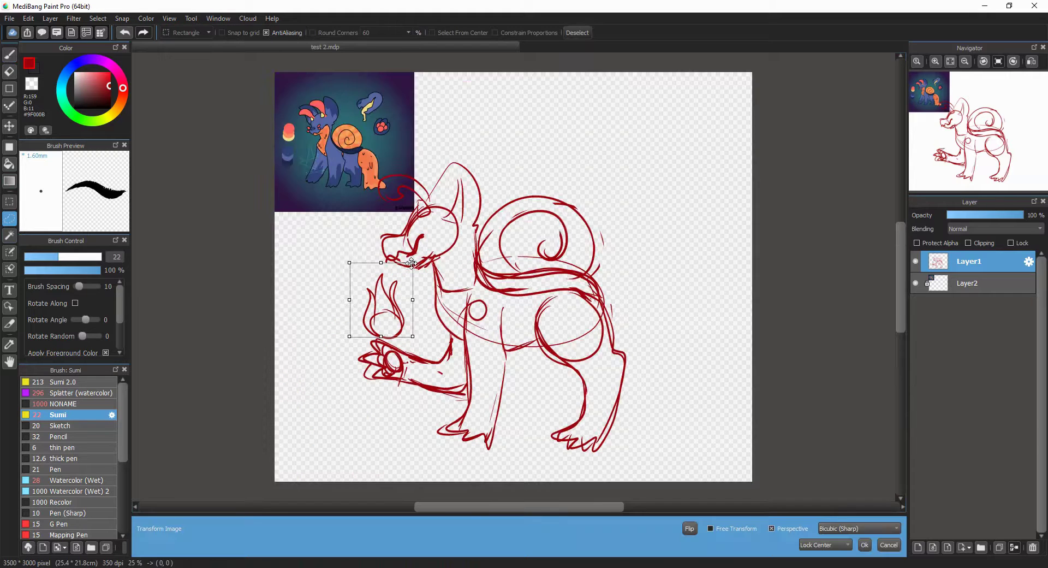
drag(351, 285, 402, 326)
key(Return)
key(ctrl+d)
Complete the sketch with a long tail, far hind leg and far ear, erasing overlapping guide lines
key(b)
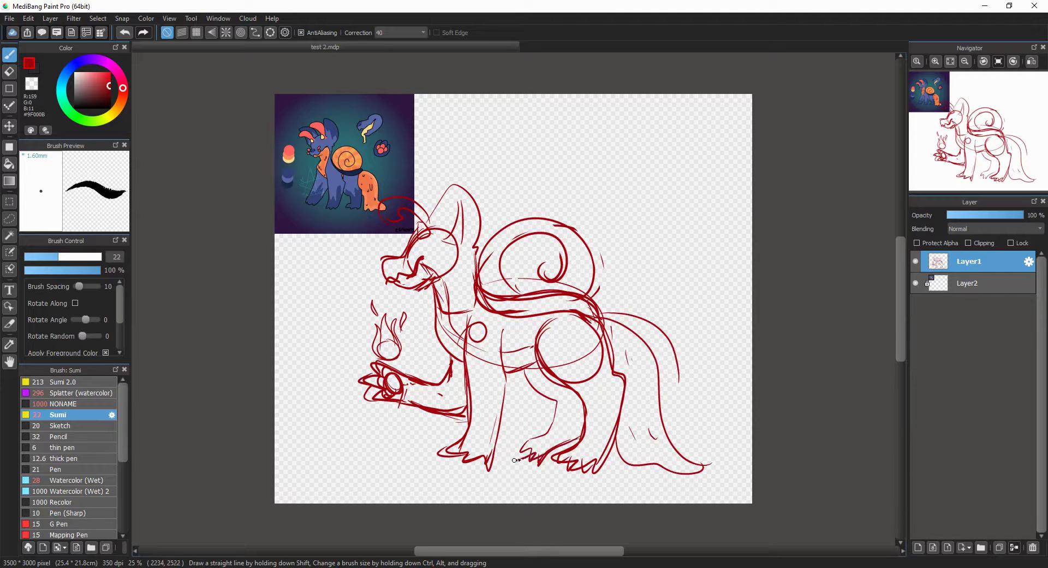
key(ctrl+z)
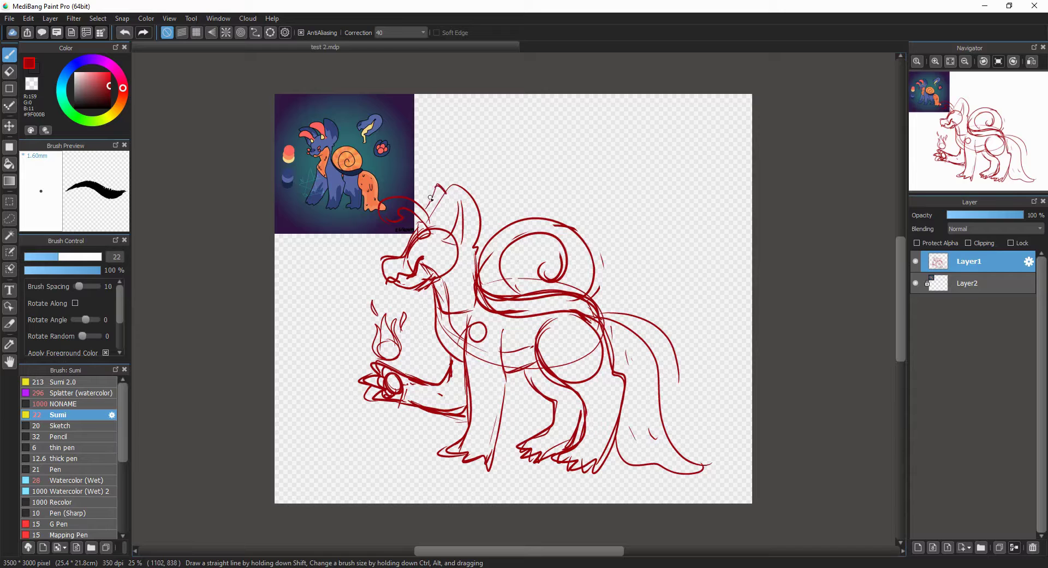
drag(431, 198, 426, 213)
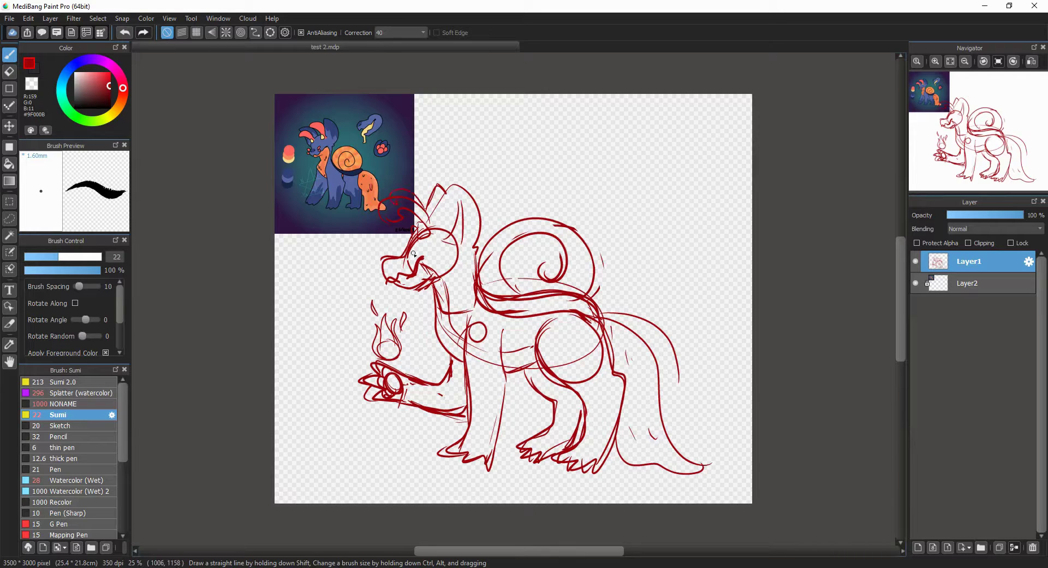
key(e)
key(b)
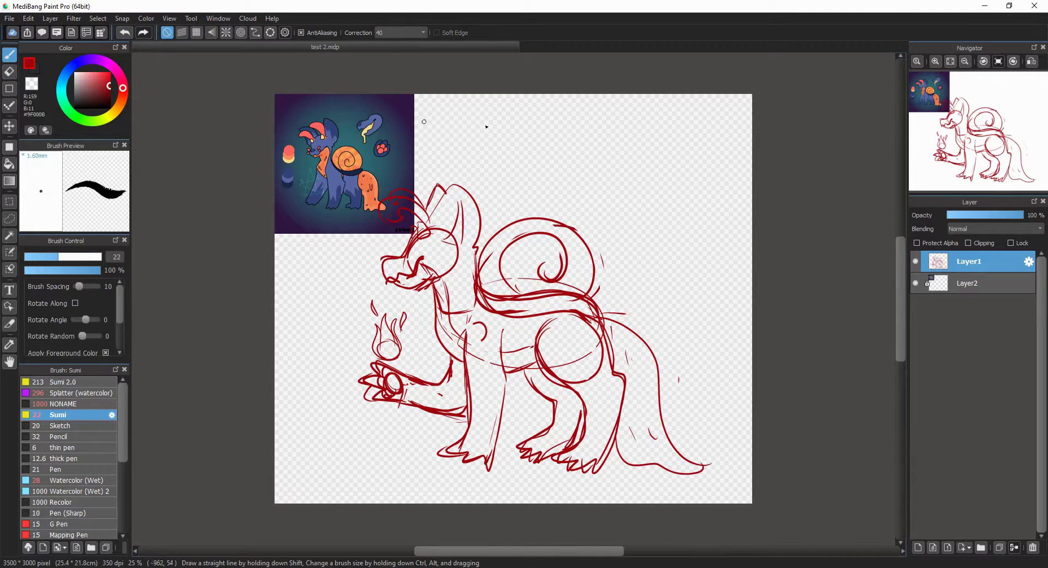
Shift the sketch slightly upward and relocate the Layer2 reference image to the canvas's upper-right corner, keeping Layer2 locked
key(v)
drag(757, 327, 761, 307)
click(969, 283)
click(1011, 243)
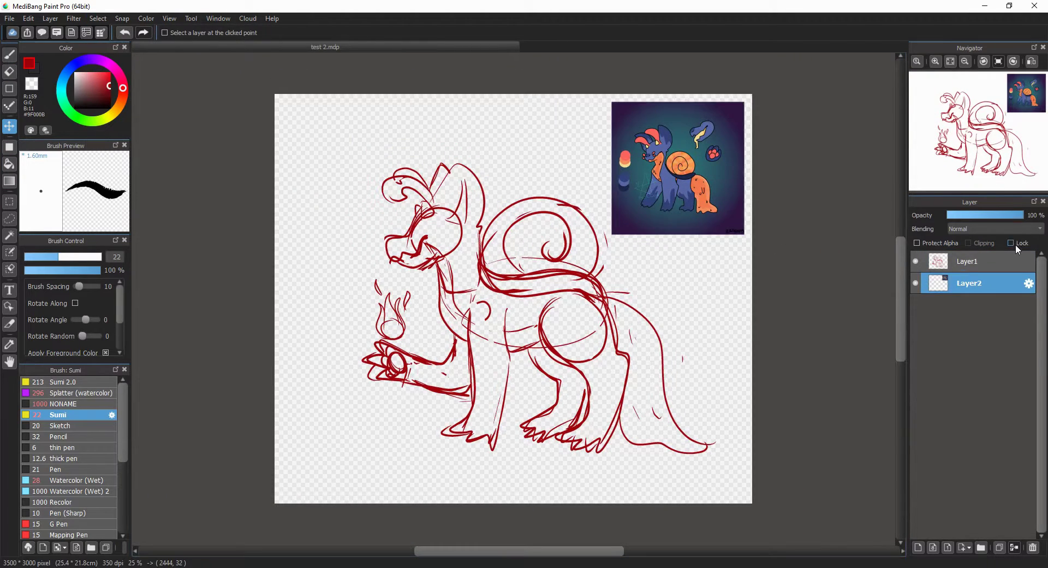
Lock the sketch on Layer1 and lower that layer's opacity
click(969, 261)
click(1011, 243)
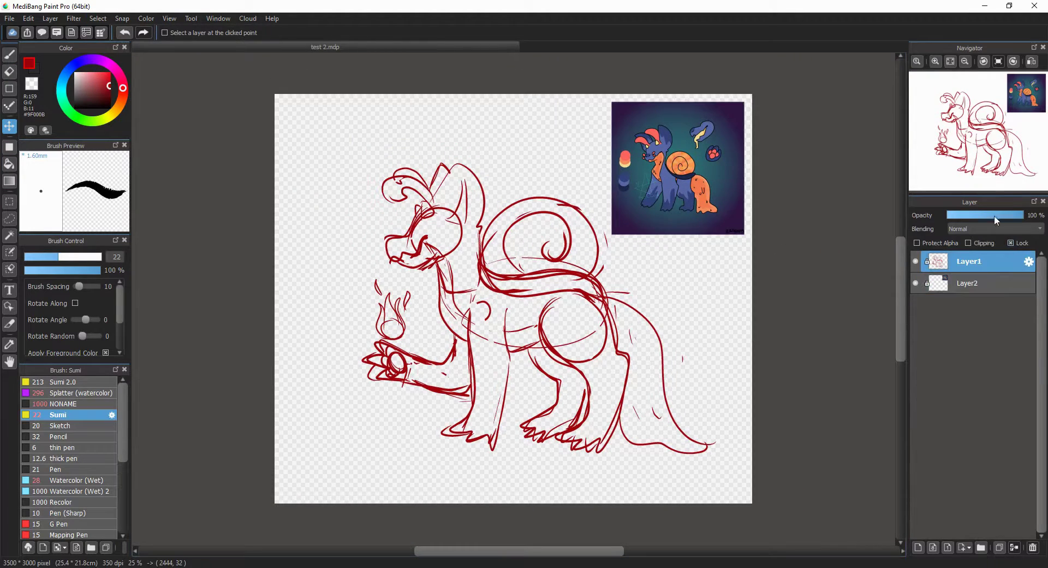
drag(995, 215, 978, 216)
Add a layer above the sketch and ink the head, near ear and curled antenna in black with the Sumi brush
click(918, 547)
key(b)
click(958, 122)
key(ctrl+minus)
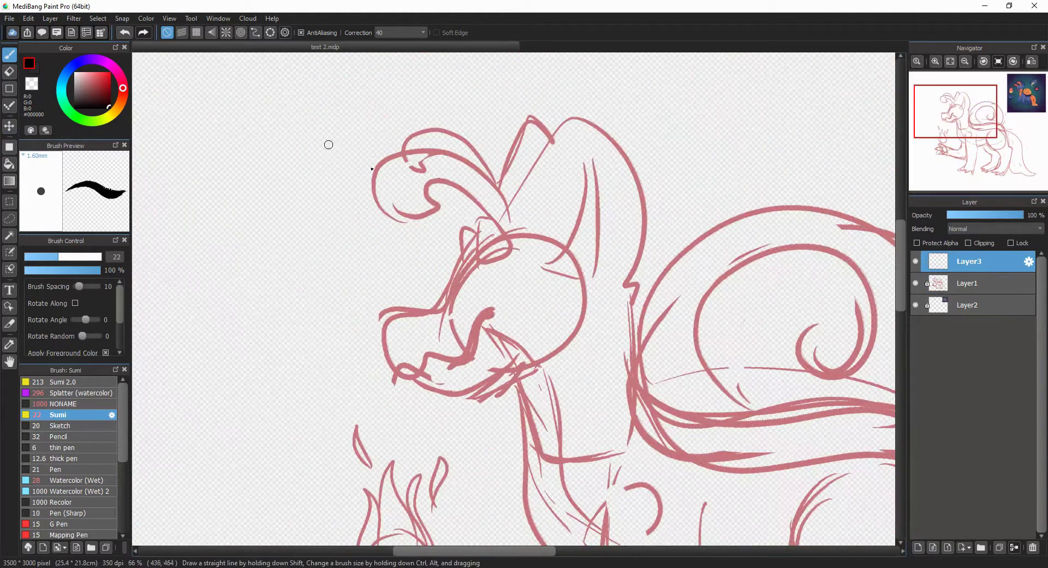
mouse_move(480, 219)
mouse_down()
mouse_move(487, 259)
mouse_move(458, 347)
mouse_move(552, 324)
mouse_up()
mouse_move(506, 217)
mouse_down()
mouse_move(420, 217)
mouse_move(483, 212)
mouse_move(636, 259)
mouse_move(620, 310)
mouse_up()
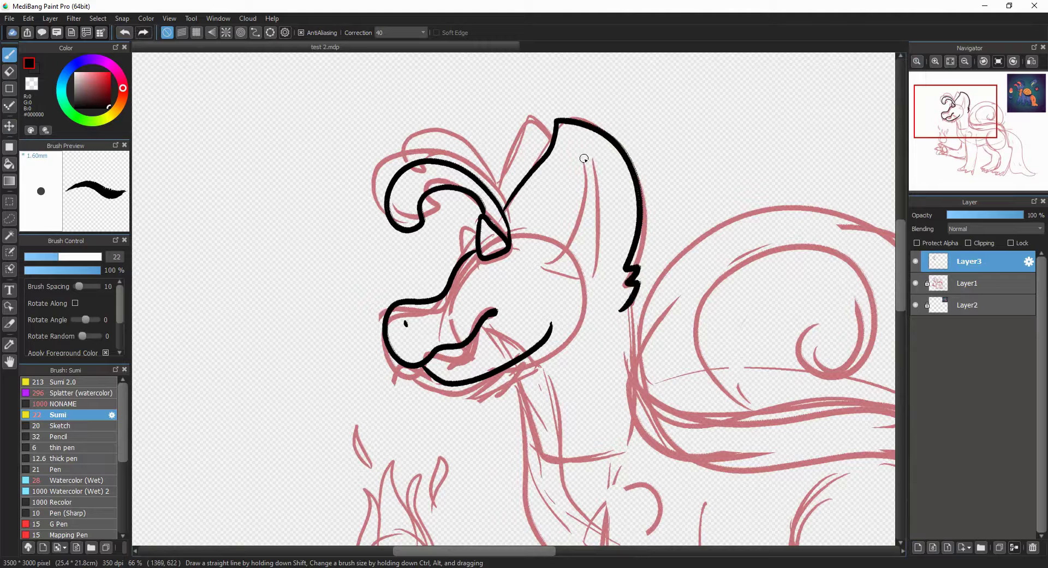
mouse_move(584, 154)
mouse_down()
mouse_move(584, 280)
mouse_move(585, 154)
mouse_up()
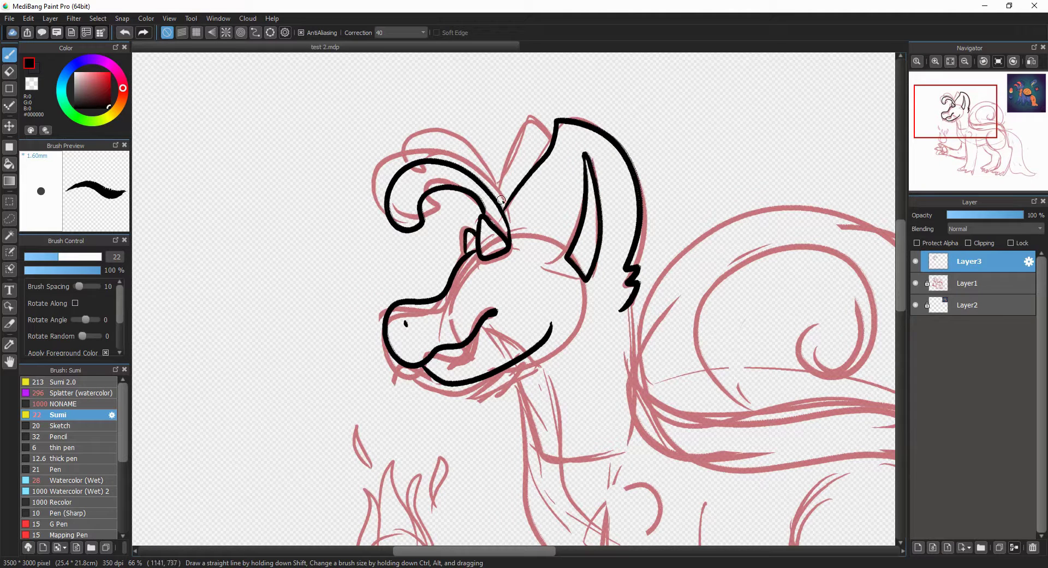
Ink the far antenna and far ear on a new layer, erase the overlaps and merge it down into Layer3
key(ctrl+shift+n)
mouse_move(478, 238)
mouse_down()
mouse_move(349, 186)
mouse_move(480, 201)
mouse_move(374, 186)
mouse_move(403, 225)
mouse_move(472, 219)
mouse_up()
key(ctrl+z)
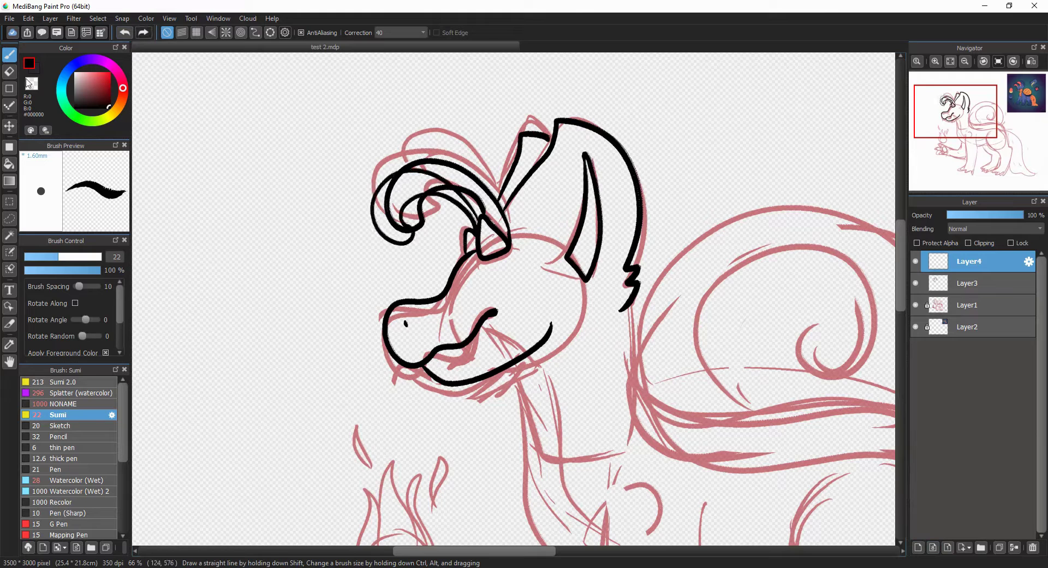
key(e)
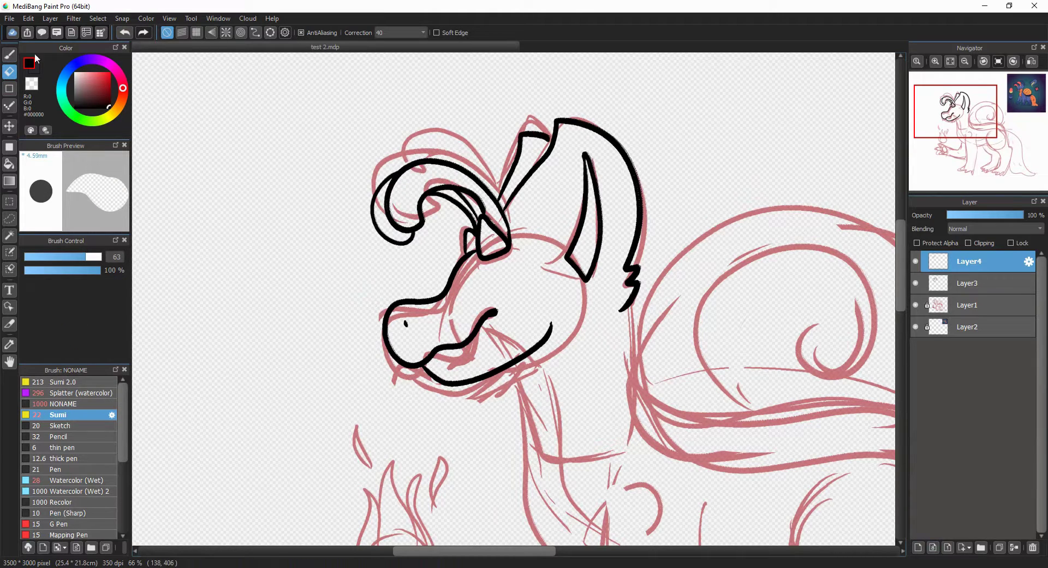
key(b)
key(ctrl+e)
Ink the back of the neck and the curved saddle band beneath the shell
drag(956, 111, 973, 126)
mouse_move(468, 177)
mouse_down()
mouse_move(469, 234)
mouse_move(802, 348)
mouse_move(545, 306)
mouse_move(480, 251)
mouse_move(766, 144)
mouse_move(800, 321)
mouse_up()
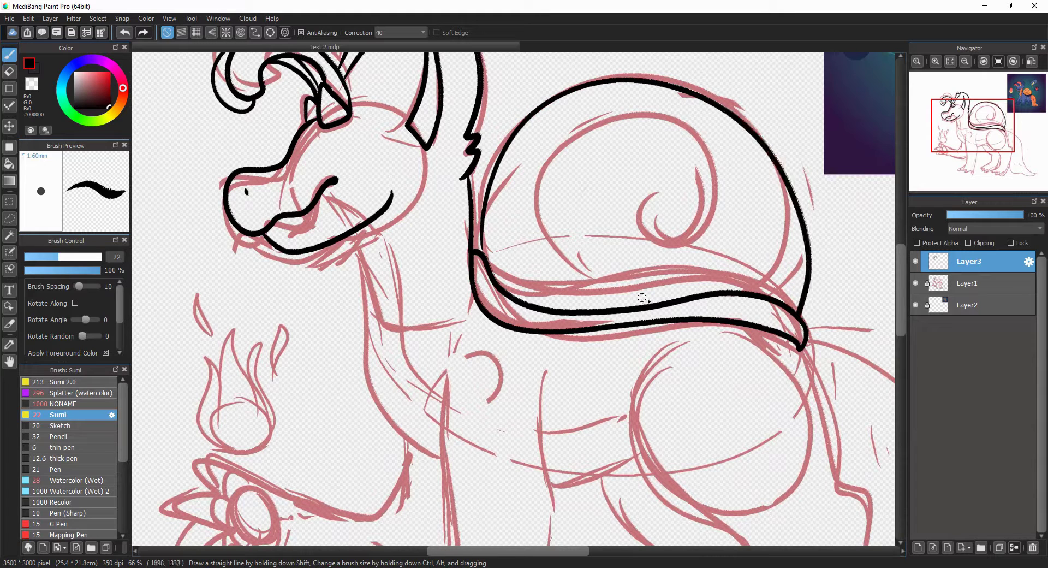
mouse_move(682, 299)
mouse_down()
mouse_move(550, 151)
mouse_move(652, 226)
mouse_up()
key(ctrl+z)
mouse_move(682, 298)
mouse_down()
mouse_move(707, 214)
mouse_move(662, 232)
mouse_up()
key(ctrl+z)
key(ctrl+z)
drag(483, 251, 812, 287)
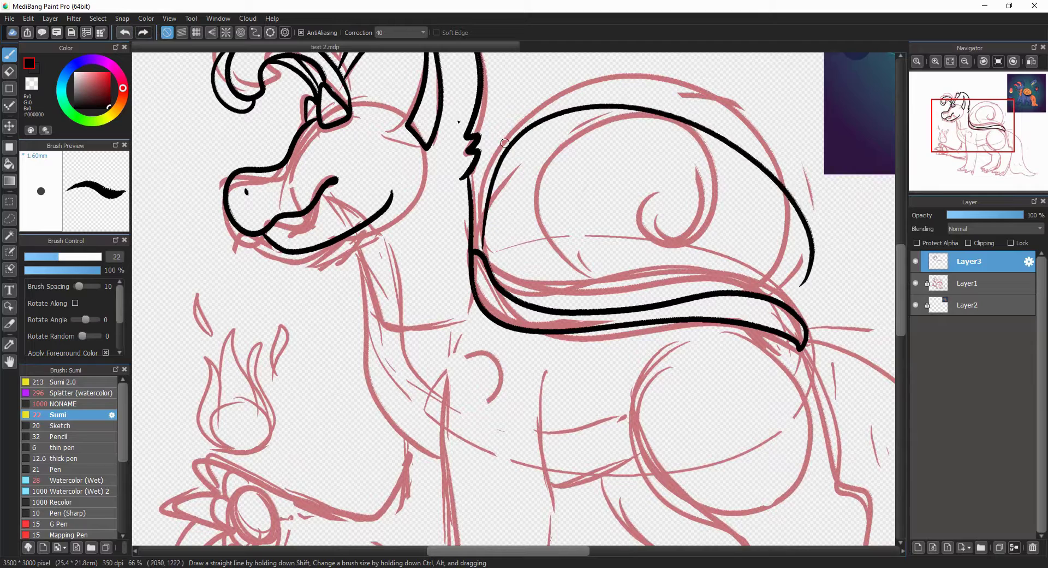
key(ctrl+z)
Draw an oval shell outline on a new layer and transform it to fit over the saddle band
click(924, 547)
mouse_move(808, 322)
mouse_down()
mouse_move(534, 154)
mouse_move(524, 316)
mouse_move(481, 257)
mouse_up()
key(ctrl+z)
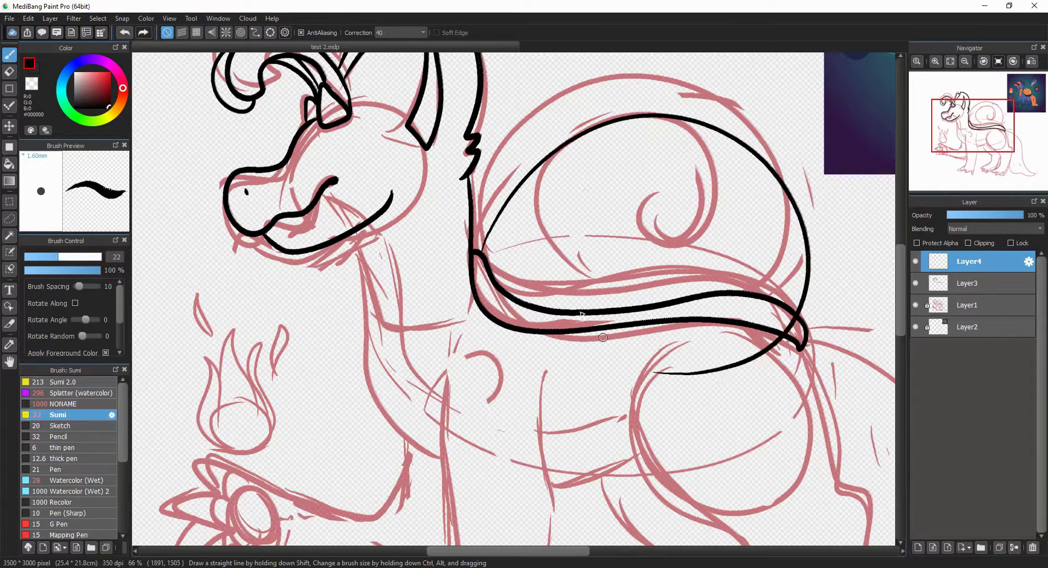
key(ctrl+z)
mouse_move(739, 170)
mouse_down()
mouse_move(676, 432)
mouse_move(739, 171)
mouse_up()
key(ctrl+t)
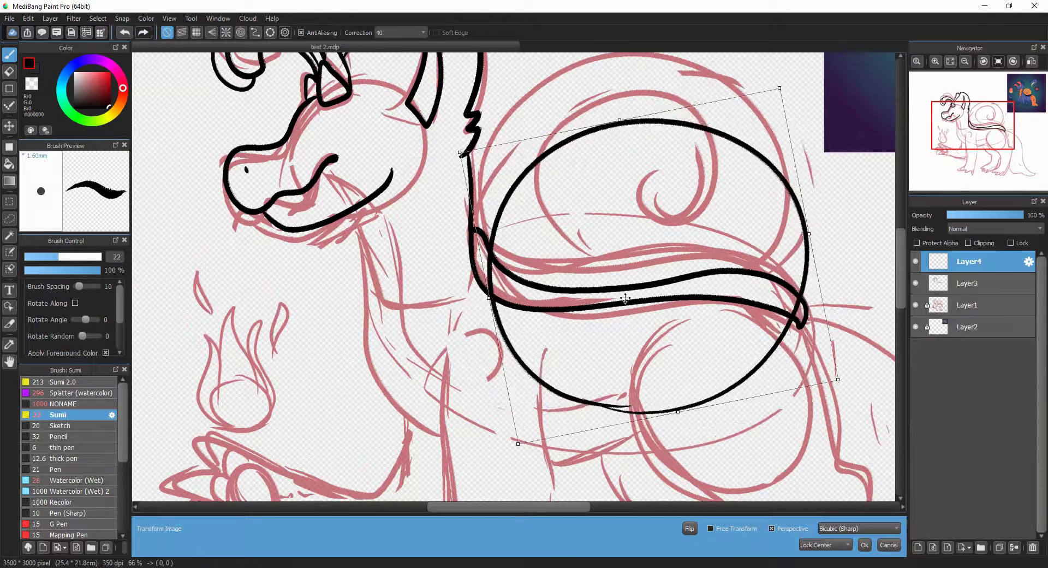
drag(814, 109, 754, 135)
key(Return)
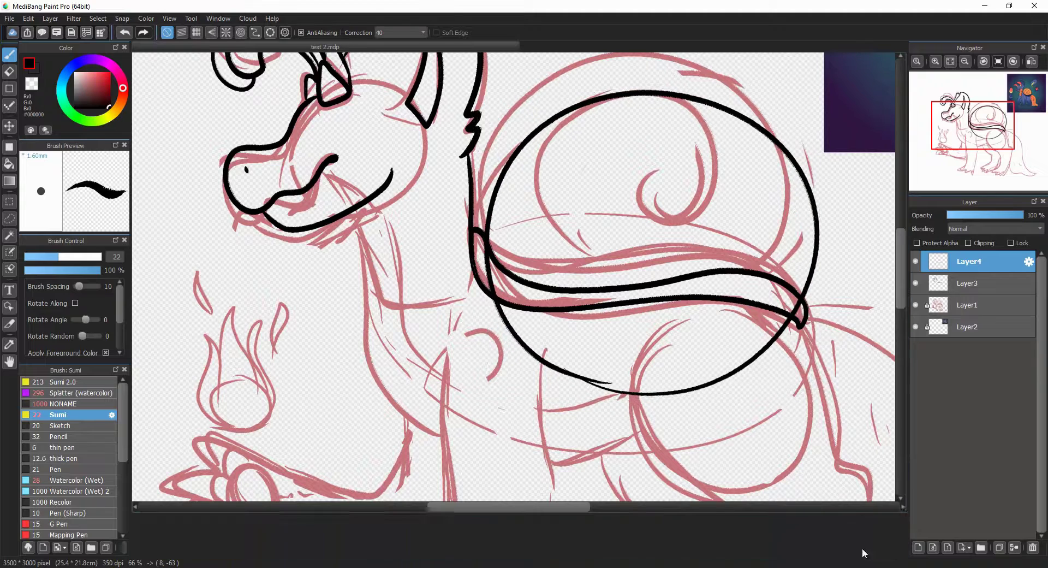
Erase the part of the oval that extends below the saddle band
click(9, 71)
drag(491, 320, 469, 256)
drag(511, 349, 789, 358)
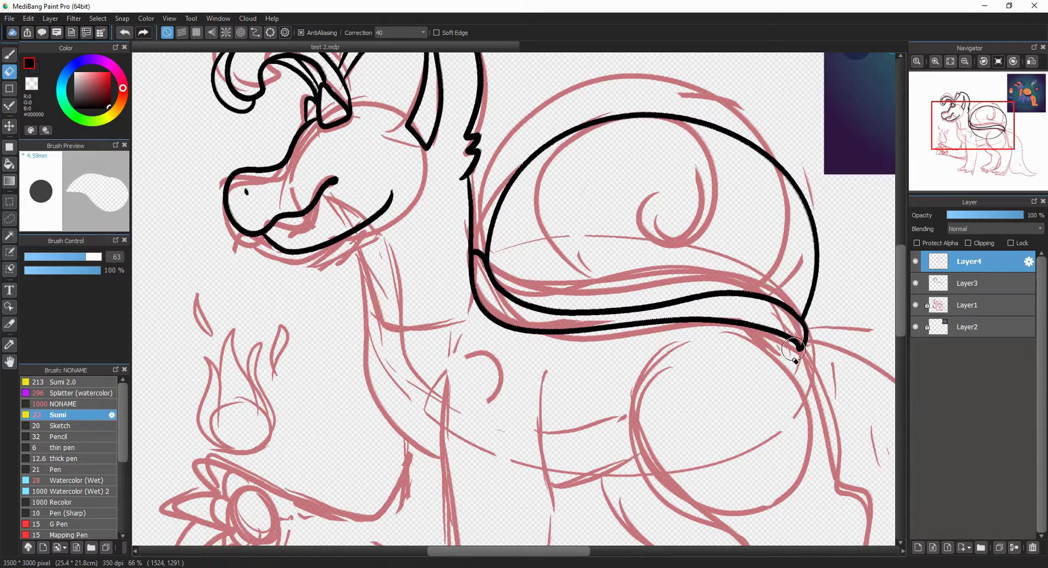
Ink the spiral inside the shell, trim its lower end and merge the shell layer down into Layer3
key(b)
drag(589, 314, 663, 225)
key(e)
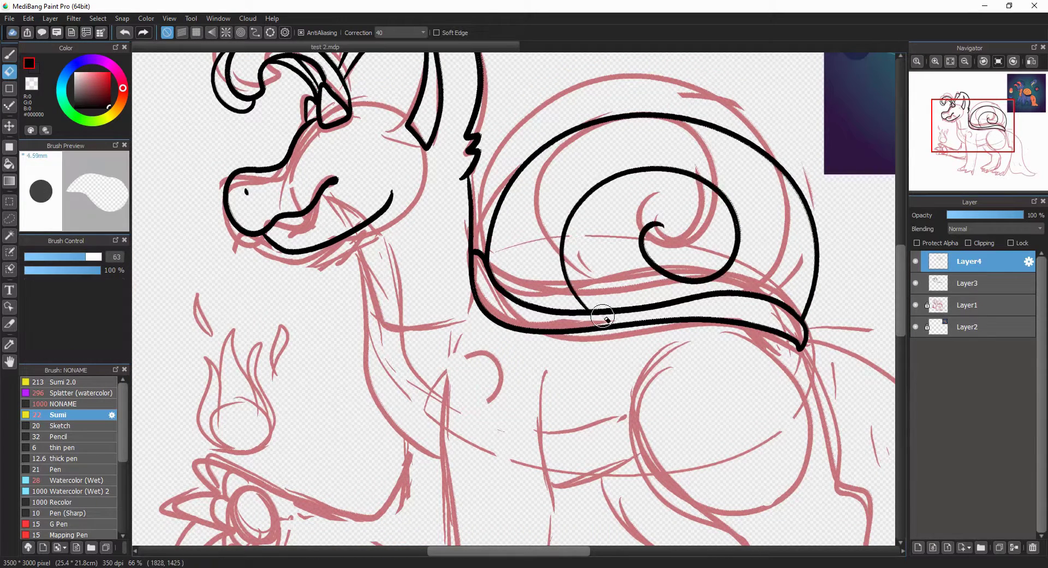
key(ctrl+e)
key(b)
scroll(475, 140, down, 4)
mouse_move(465, 134)
mouse_down()
mouse_move(473, 291)
mouse_move(404, 457)
mouse_move(428, 485)
mouse_move(482, 496)
mouse_move(562, 334)
mouse_up()
key(ctrl+z)
mouse_move(561, 143)
mouse_down()
mouse_move(568, 334)
mouse_move(464, 494)
mouse_move(558, 424)
mouse_move(510, 495)
mouse_move(571, 347)
mouse_move(499, 510)
mouse_move(436, 471)
mouse_move(447, 168)
mouse_up()
key(ctrl+z)
key(ctrl+z)
click(124, 34)
key(ctrl+z)
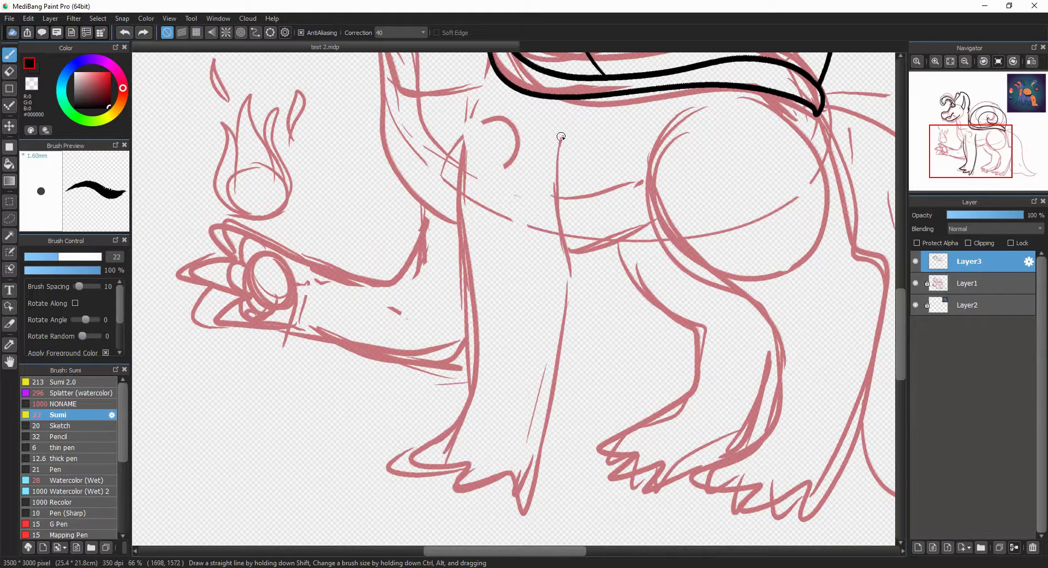
Ink the near front leg with its pointed toes and the chest line running down from the jaw
mouse_move(561, 136)
mouse_down()
mouse_move(547, 438)
mouse_move(507, 479)
mouse_move(465, 465)
mouse_move(453, 416)
mouse_move(475, 188)
mouse_up()
scroll(429, 202, up, 3)
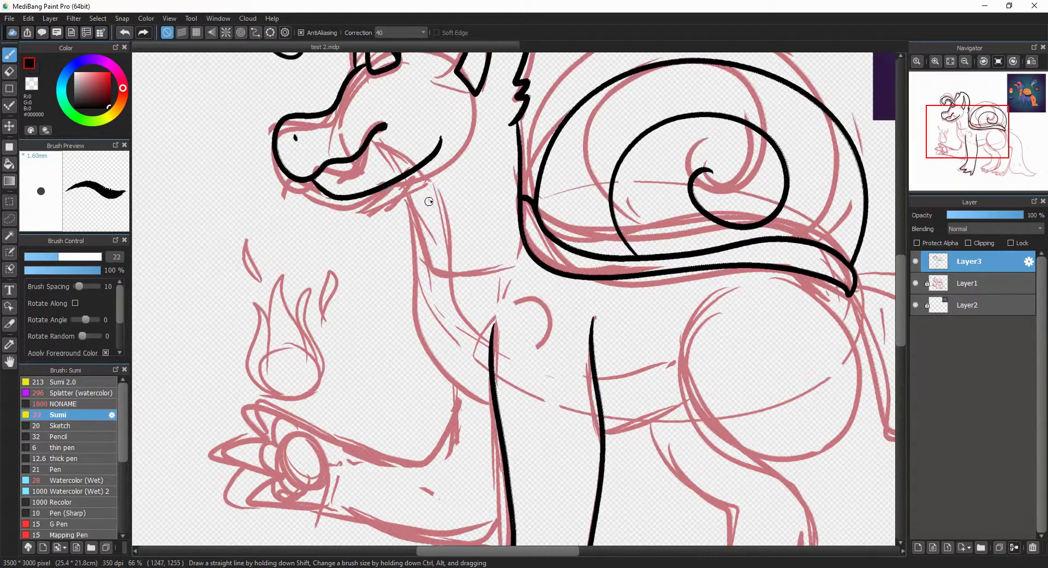
mouse_move(388, 184)
mouse_down()
mouse_move(436, 373)
mouse_move(500, 402)
mouse_up()
Ink the near hind leg with its bent hock and pointed toes, redrawing strokes that miss the intended shape
scroll(499, 401, down, 3)
scroll(500, 401, right, 4)
mouse_move(424, 129)
mouse_down()
mouse_move(501, 306)
mouse_move(475, 470)
mouse_up()
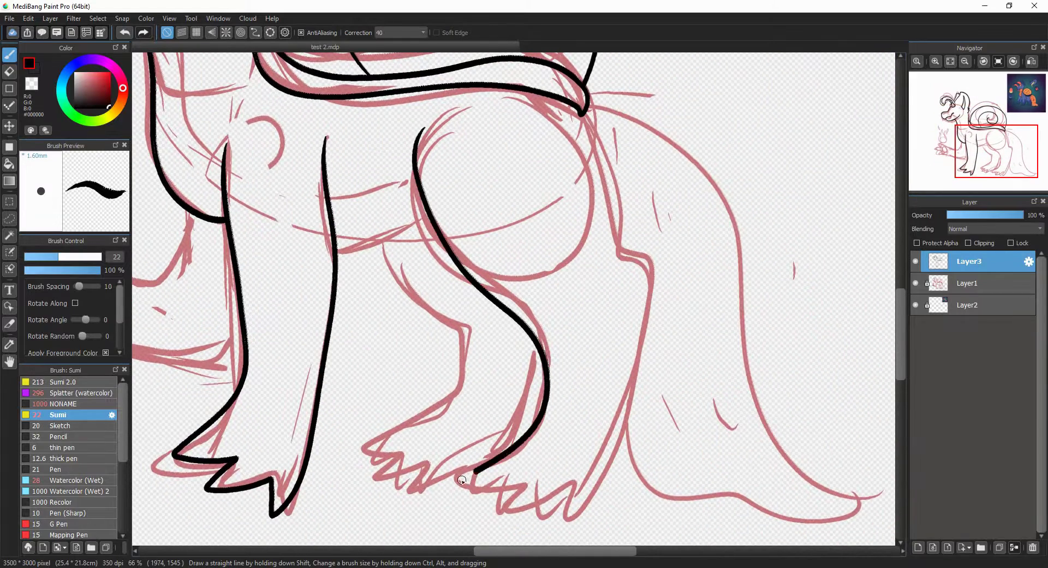
key(ctrl+z)
drag(407, 150, 478, 496)
mouse_move(544, 522)
mouse_down()
mouse_move(625, 428)
mouse_move(612, 182)
mouse_move(582, 112)
mouse_move(633, 323)
mouse_move(543, 492)
mouse_move(485, 502)
mouse_move(471, 474)
mouse_move(541, 300)
mouse_move(407, 153)
mouse_up()
key(ctrl+z)
key(ctrl+z)
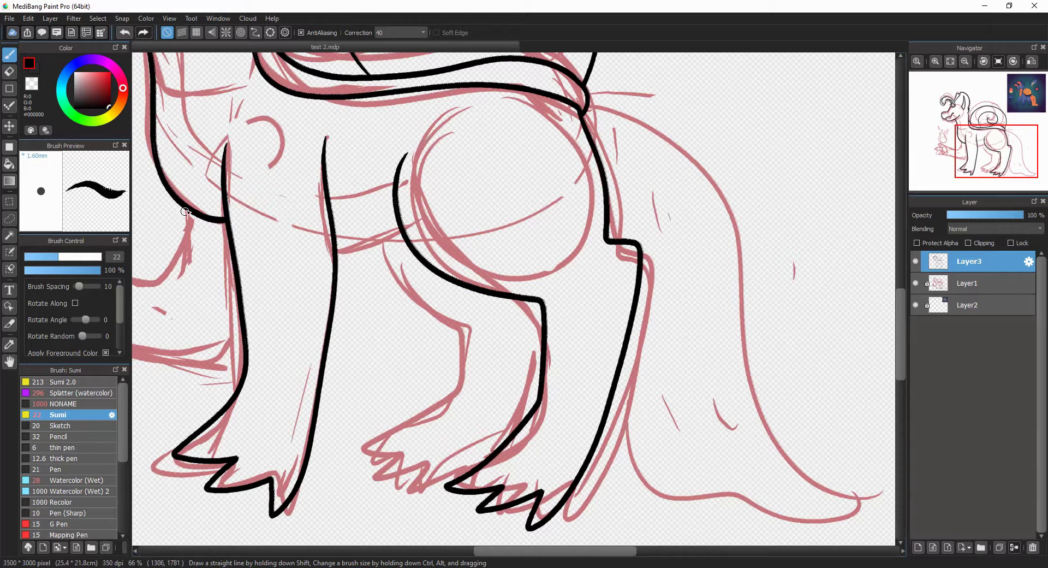
Ink the far hind leg on a new layer behind the near one, and add the belly line
click(919, 547)
mouse_move(370, 195)
mouse_down()
mouse_move(502, 342)
mouse_move(407, 477)
mouse_up()
click(129, 33)
mouse_move(379, 200)
mouse_down()
mouse_move(489, 384)
mouse_move(445, 480)
mouse_up()
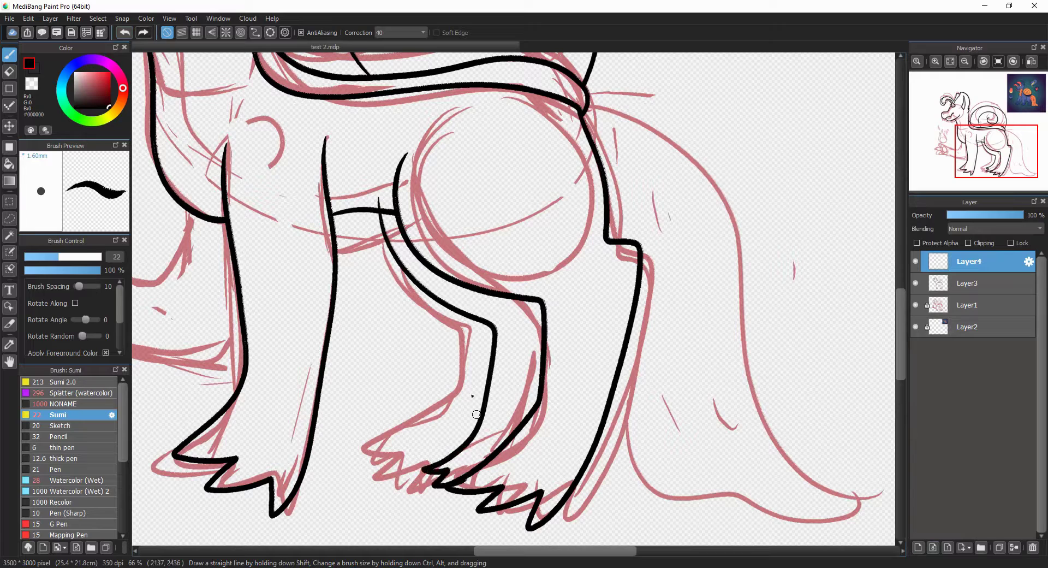
Ink the raised front leg with its pointed claws and round paw pads
key(e)
key(b)
scroll(378, 218, left, 6)
mouse_move(542, 218)
mouse_down()
mouse_move(536, 232)
mouse_move(332, 266)
mouse_up()
mouse_move(334, 337)
mouse_down()
mouse_move(456, 350)
mouse_move(601, 304)
mouse_up()
drag(409, 295, 406, 281)
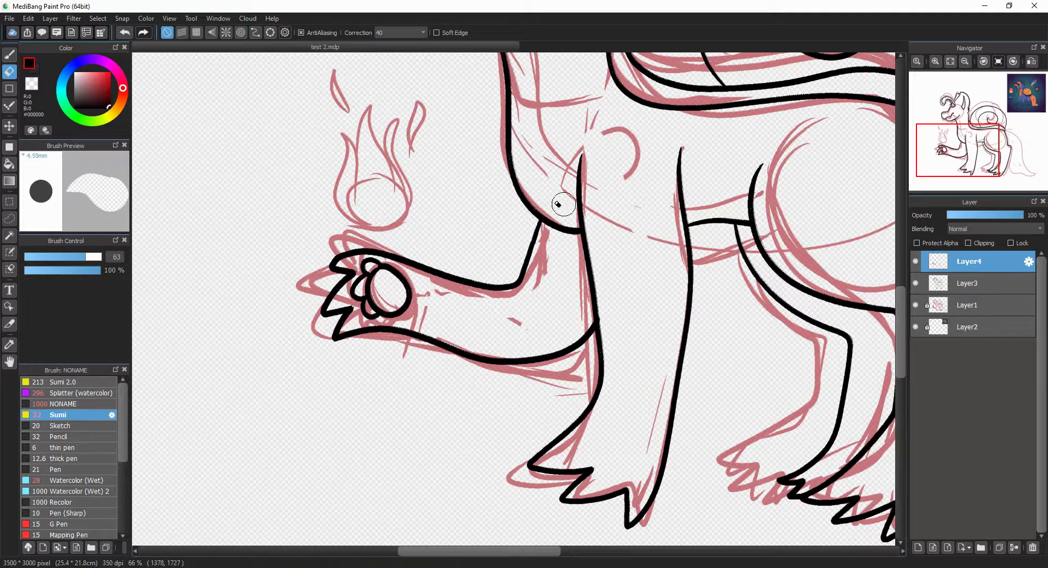
Ink the flame above the raised paw with a spiral core, redrawing the inner tongues and adding detached wisps
mouse_move(333, 206)
mouse_down()
mouse_move(396, 128)
mouse_move(361, 188)
mouse_move(342, 208)
mouse_move(396, 109)
mouse_move(404, 224)
mouse_move(394, 133)
mouse_up()
key(ctrl+z)
key(ctrl+z)
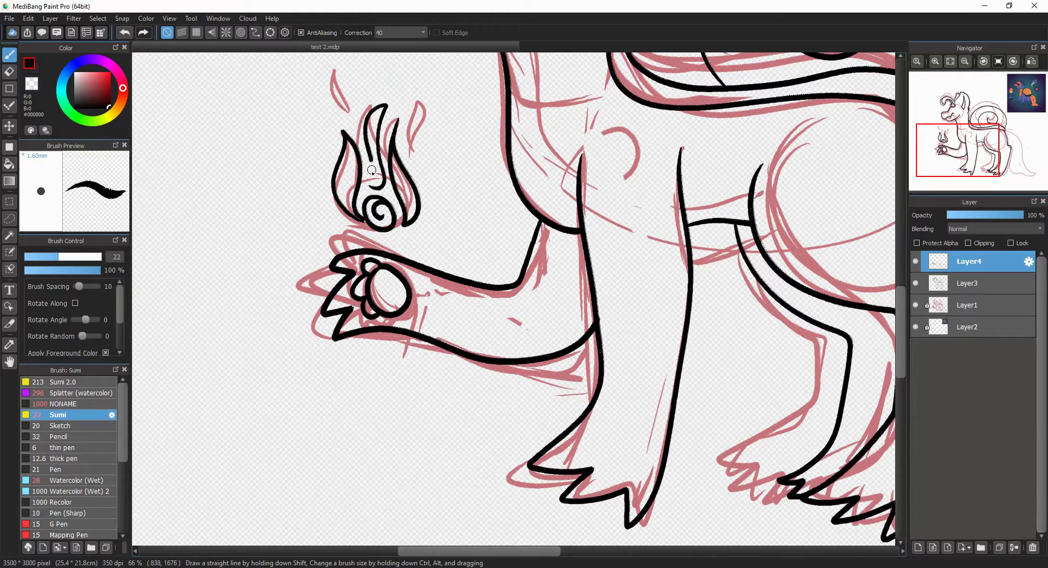
key(ctrl+z)
drag(369, 93, 363, 123)
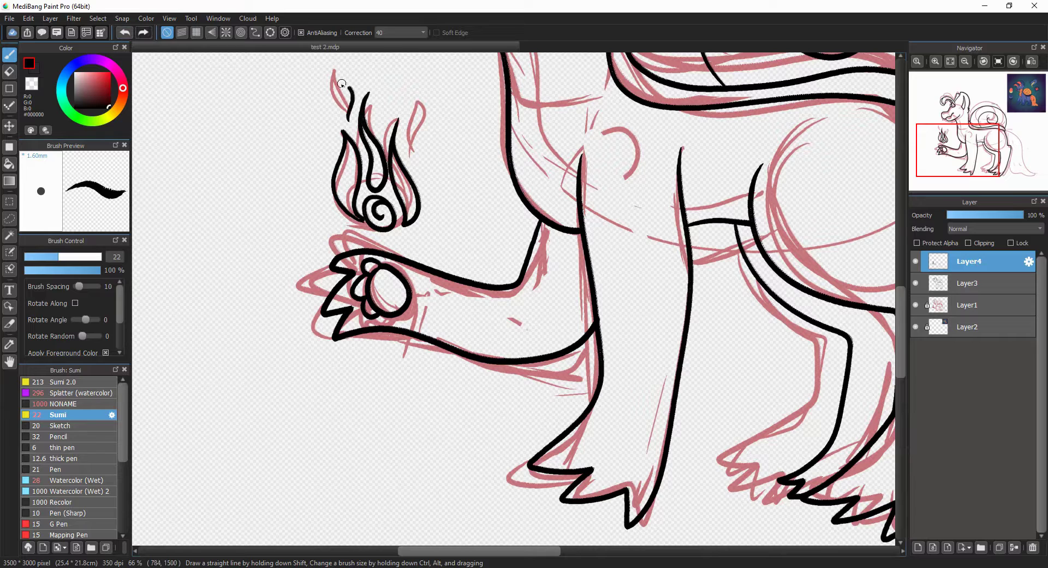
drag(383, 64, 379, 109)
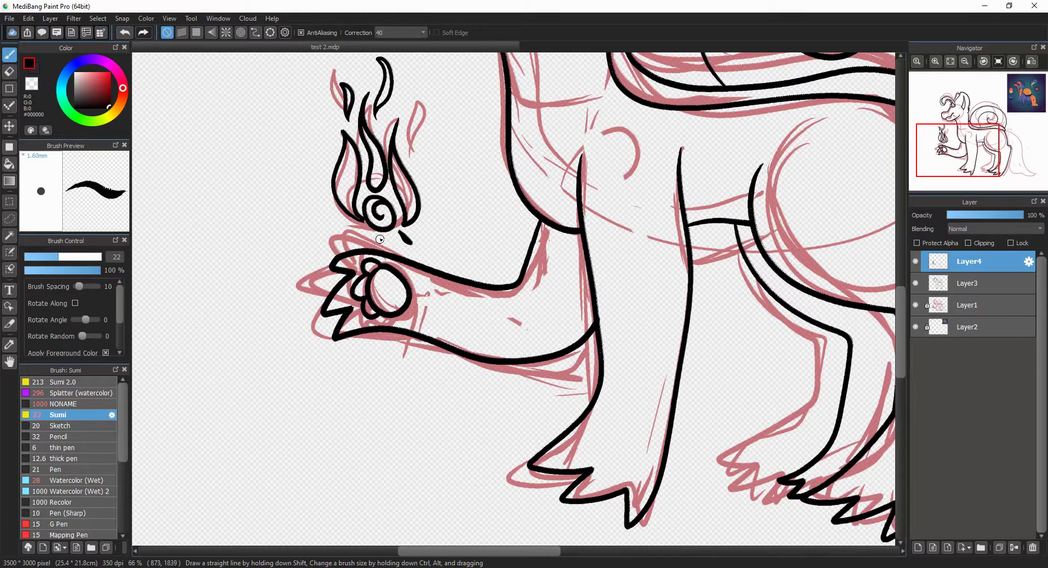
Ink the inner edge of the throat stripe running from the jaw down to the chest
scroll(385, 245, up, 5)
scroll(385, 246, right, 3)
mouse_move(352, 166)
mouse_down()
mouse_move(385, 190)
mouse_move(445, 369)
mouse_up()
Ink the outline of the long tail sweeping down from the rump to its rounded tip
scroll(686, 393, down, 5)
scroll(686, 393, right, 7)
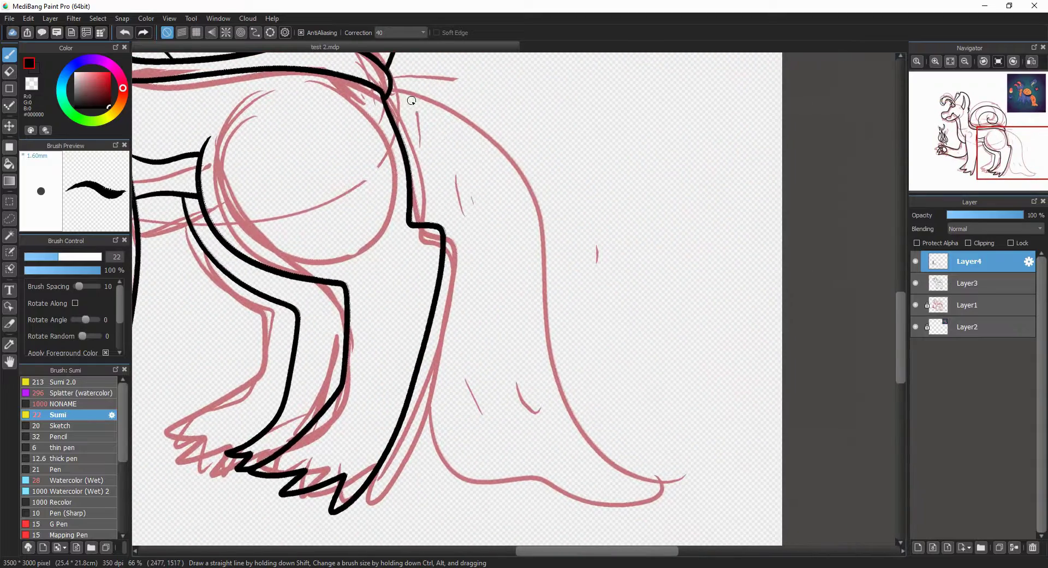
mouse_move(386, 88)
mouse_down()
mouse_move(556, 351)
mouse_move(535, 487)
mouse_move(421, 355)
mouse_up()
key(ctrl+0)
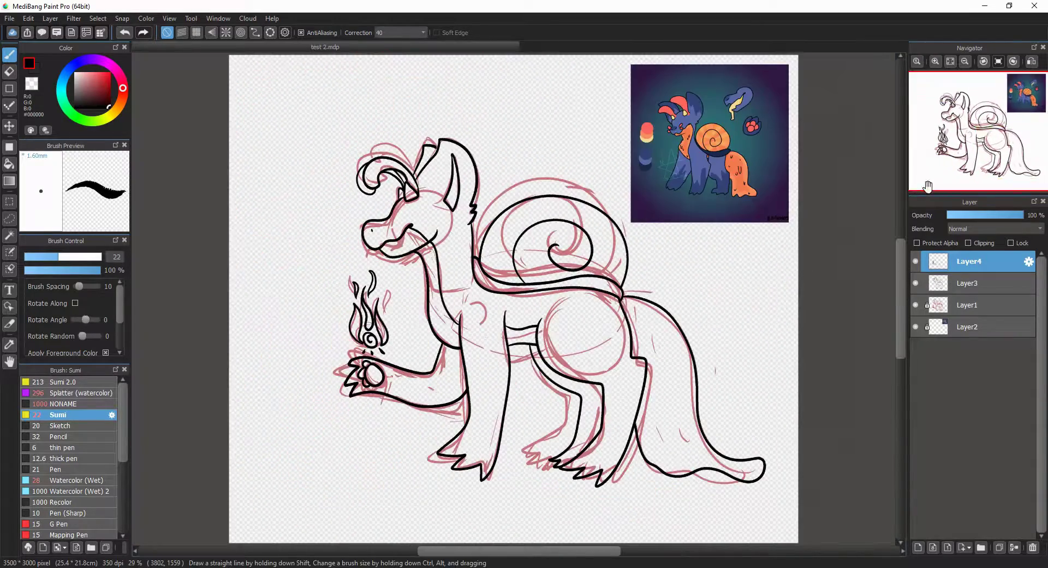
Hide the red sketch on Layer1 and merge the inked Layer4 down into Layer3
click(918, 306)
click(918, 304)
click(916, 304)
key(ctrl+e)
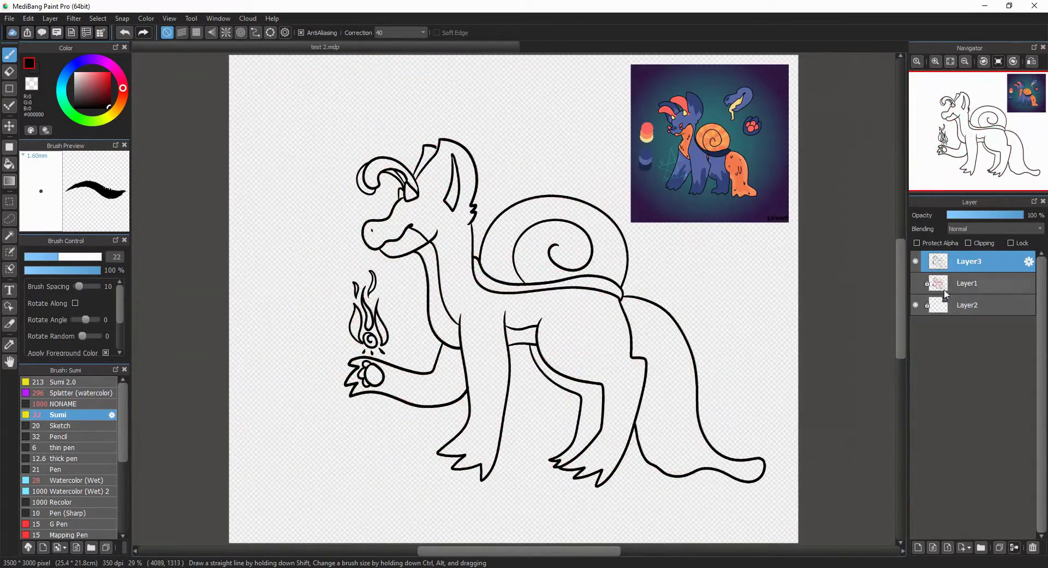
Fill the body, legs and head with the reference's blue (#5868A4) on a layer beneath the line art
key(ctrl+z)
alt+click(683, 164)
key(g)
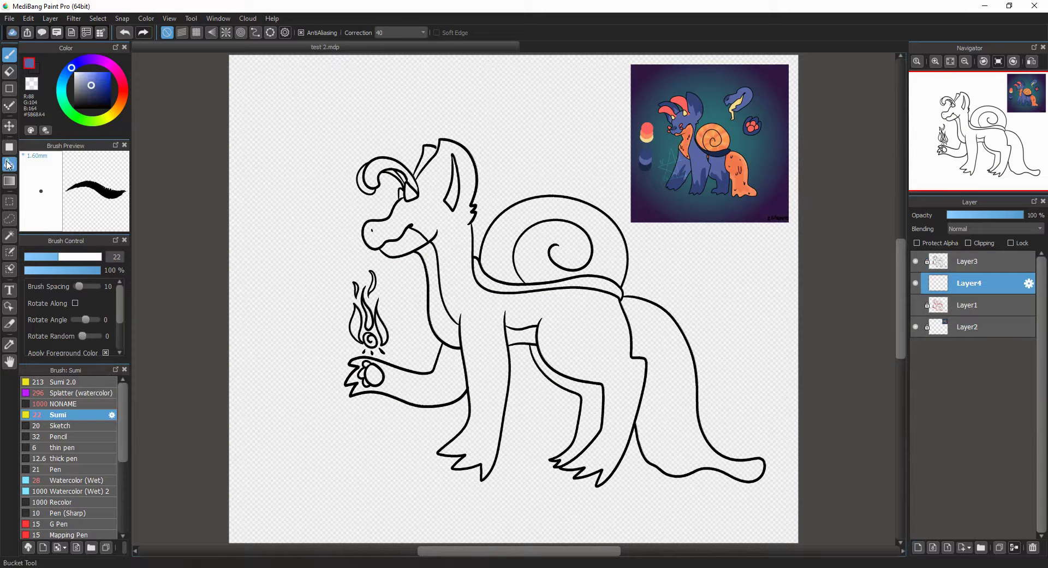
click(502, 352)
click(544, 382)
click(428, 153)
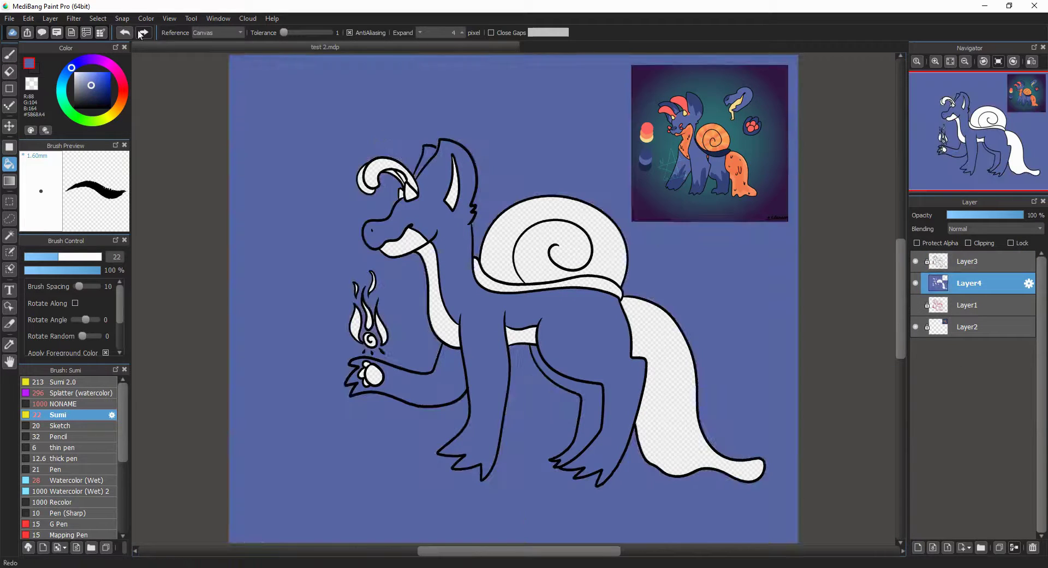
Undo the background fill, refill the far ear blue with Close Gaps enabled, and clean up its edge with the eraser
key(ctrl+z)
click(490, 32)
click(427, 160)
click(951, 61)
key(e)
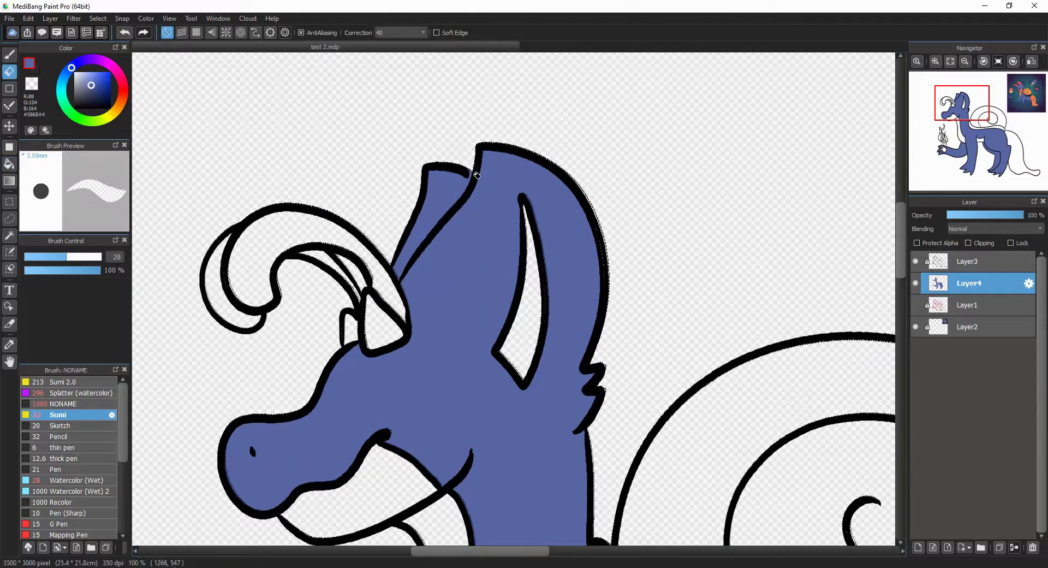
mouse_move(966, 108)
mouse_down()
mouse_move(988, 171)
mouse_move(996, 151)
mouse_up()
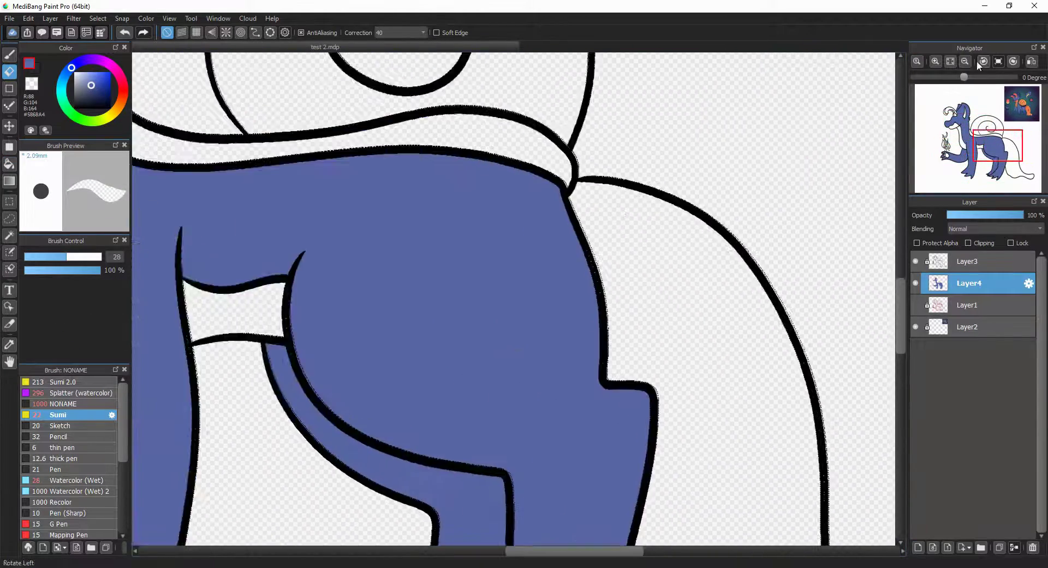
click(998, 61)
Fill the jaw, throat, belly and tail with the reference's orange (#F58E5C) on a new layer
click(918, 547)
alt+click(646, 133)
key(g)
click(437, 289)
click(405, 243)
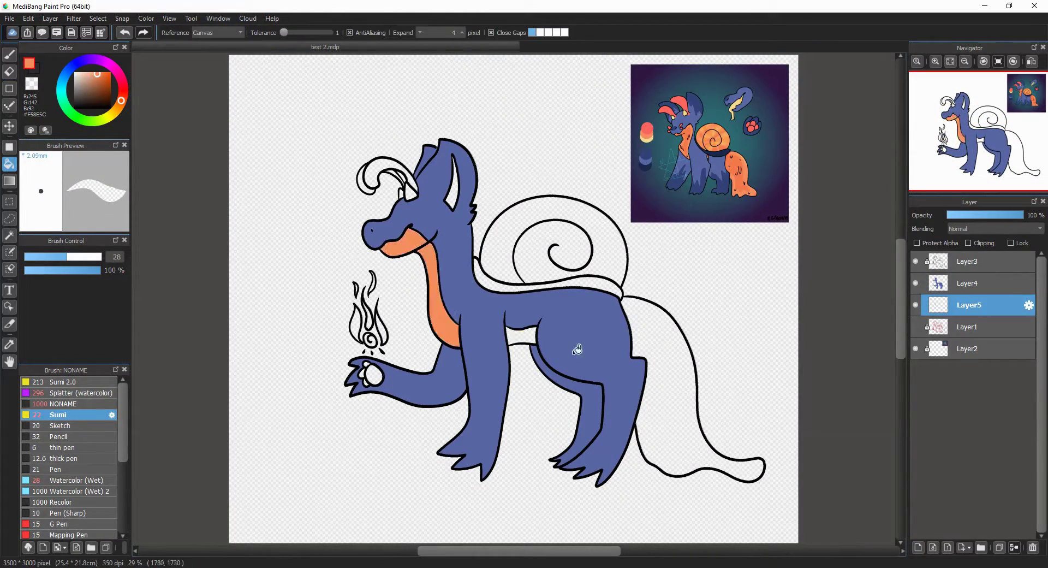
click(521, 336)
click(662, 394)
Fill the curled plumes on the forehead with the reference's coral red (#FE6560) on a new layer
click(962, 327)
click(919, 547)
alt+click(646, 128)
click(369, 181)
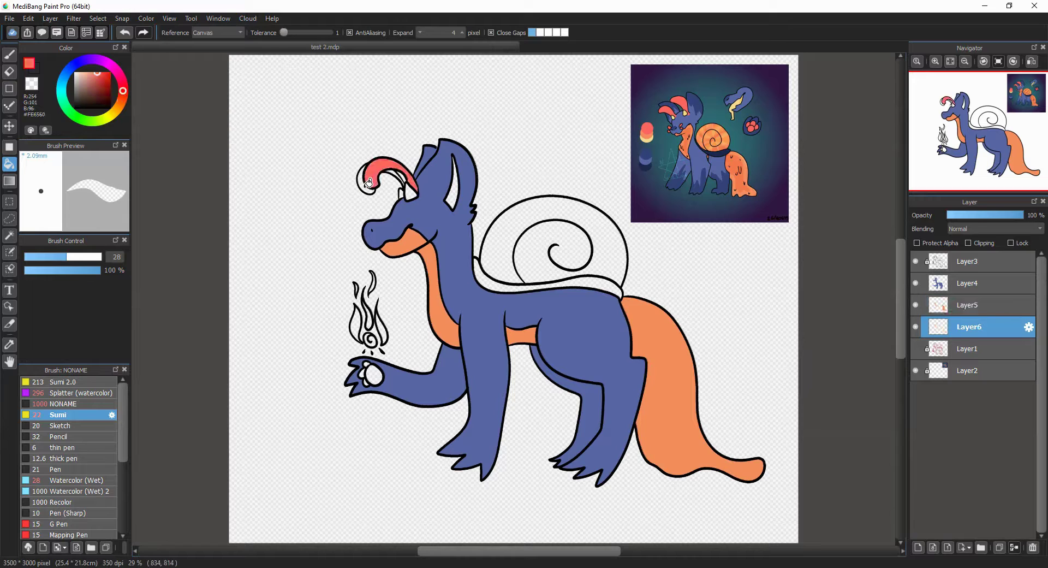
key(ctrl+alt+0)
scroll(491, 273, up, 5)
scroll(492, 273, left, 4)
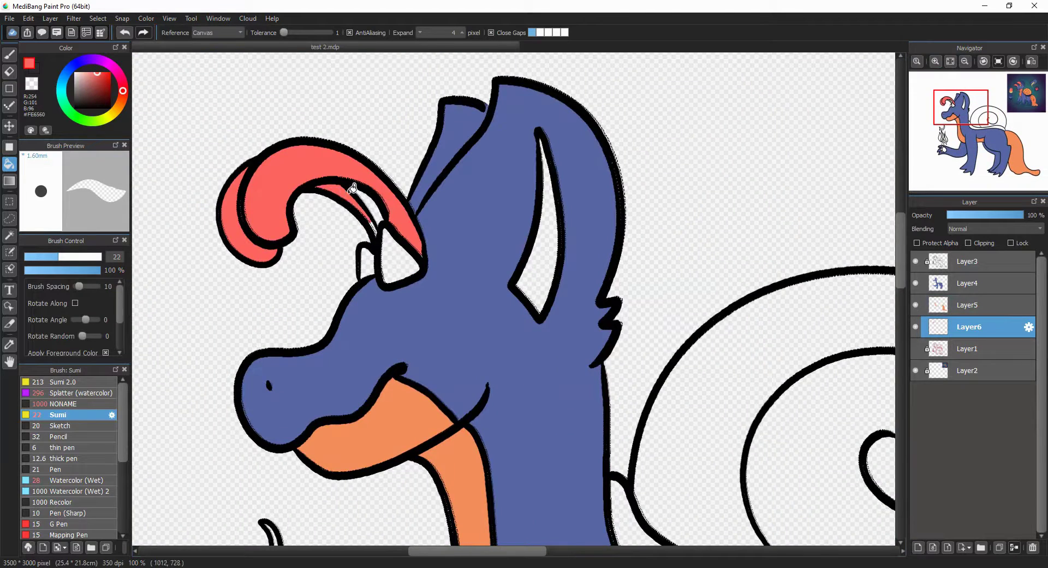
Ink two teardrop markings on the snout in black on a new top layer and adjust them with Transform
key(ctrl+0)
key(b)
alt+click(423, 192)
key(ctrl+shift+n)
key(ctrl+alt+0)
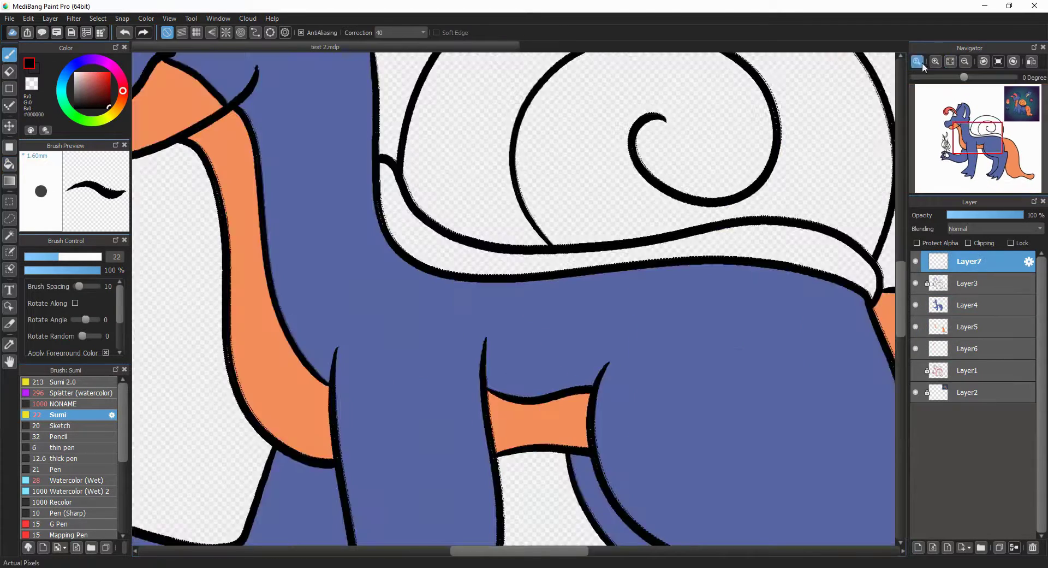
scroll(491, 273, up, 5)
scroll(492, 273, left, 4)
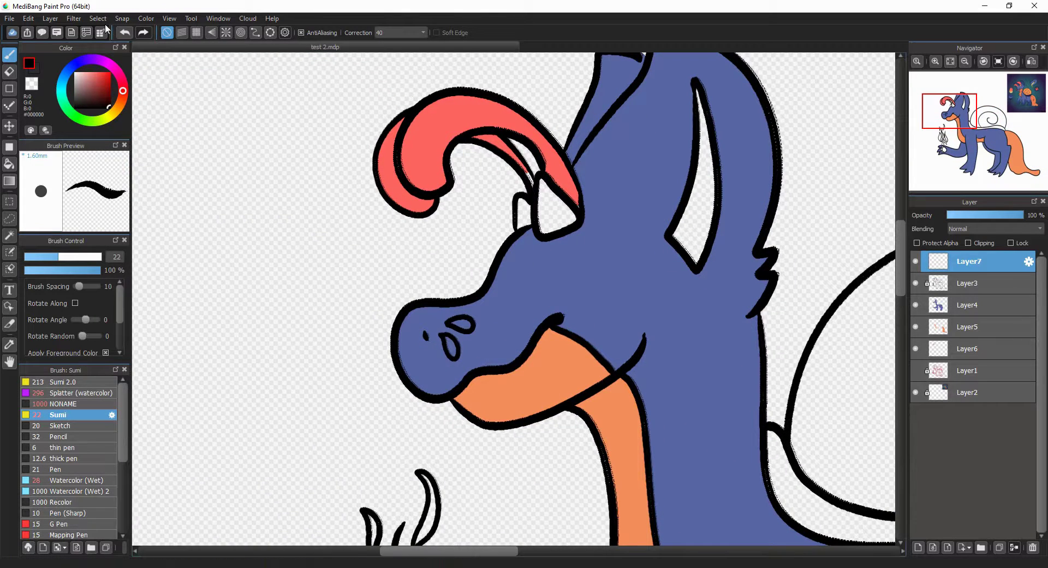
key(ctrl+t)
drag(539, 316, 488, 306)
key(Return)
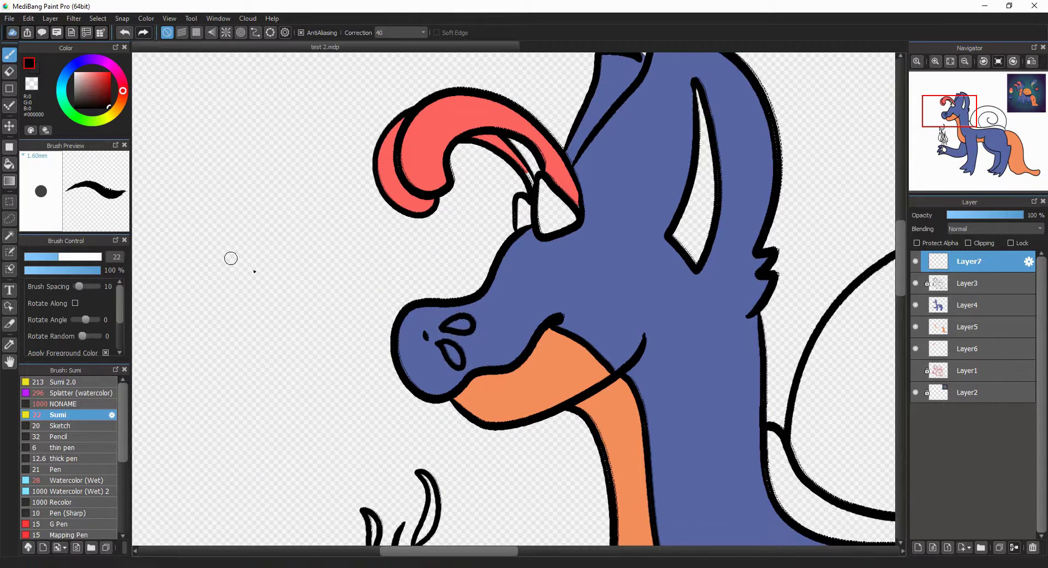
Add two teardrop marks in front of the snout and merge the markings layer down into Layer3
mouse_move(383, 320)
mouse_down()
mouse_move(355, 330)
mouse_move(381, 318)
mouse_move(391, 355)
mouse_move(358, 320)
mouse_move(356, 345)
mouse_up()
key(ctrl+z)
click(9, 218)
click(98, 18)
click(125, 154)
key(Return)
click(577, 33)
key(ctrl+e)
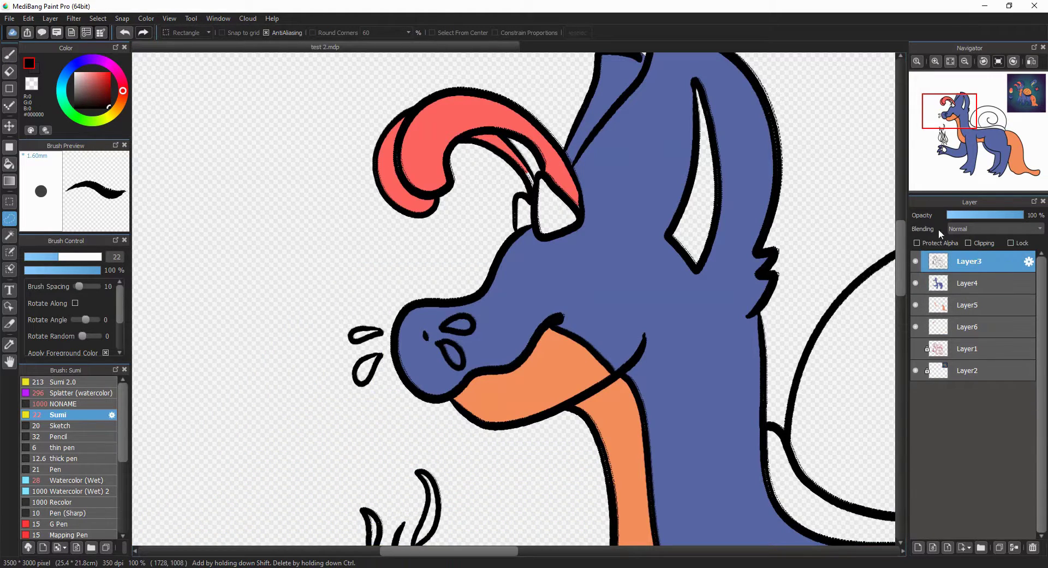
Erase the blue inside the snout markings on Layer4 and color all four teardrops coral red on Layer6
click(969, 283)
key(e)
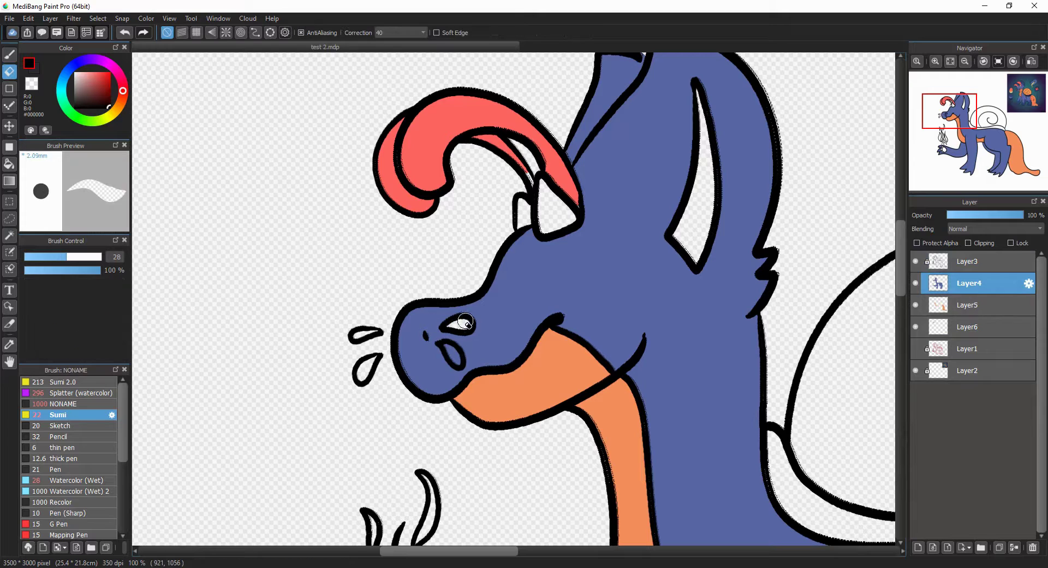
click(969, 327)
alt+click(535, 158)
key(b)
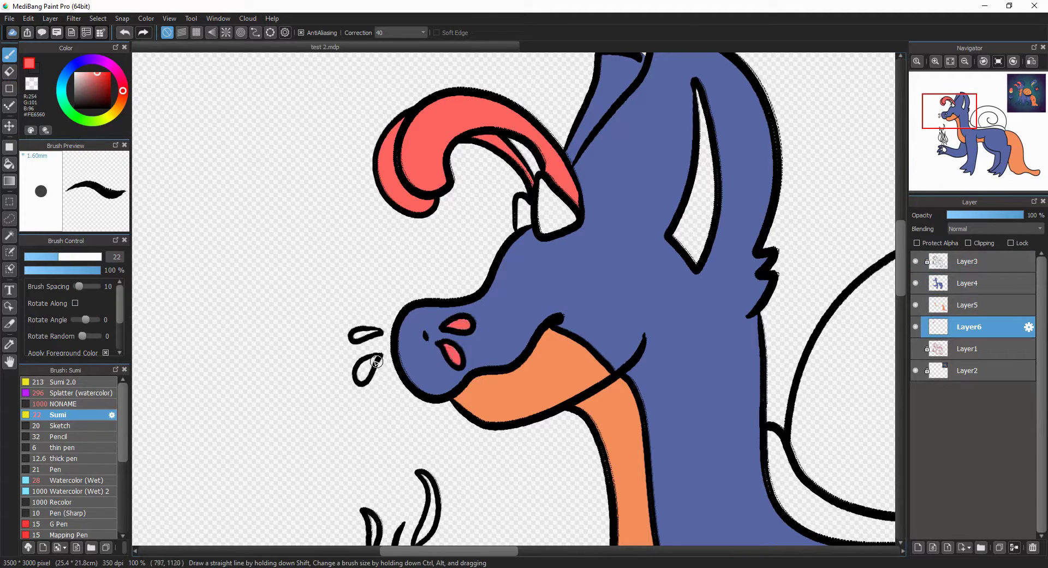
Fill the two triangular shapes at the base of the plumes with pale yellow (#F4DE8E) on a new layer
key(ctrl+shift+n)
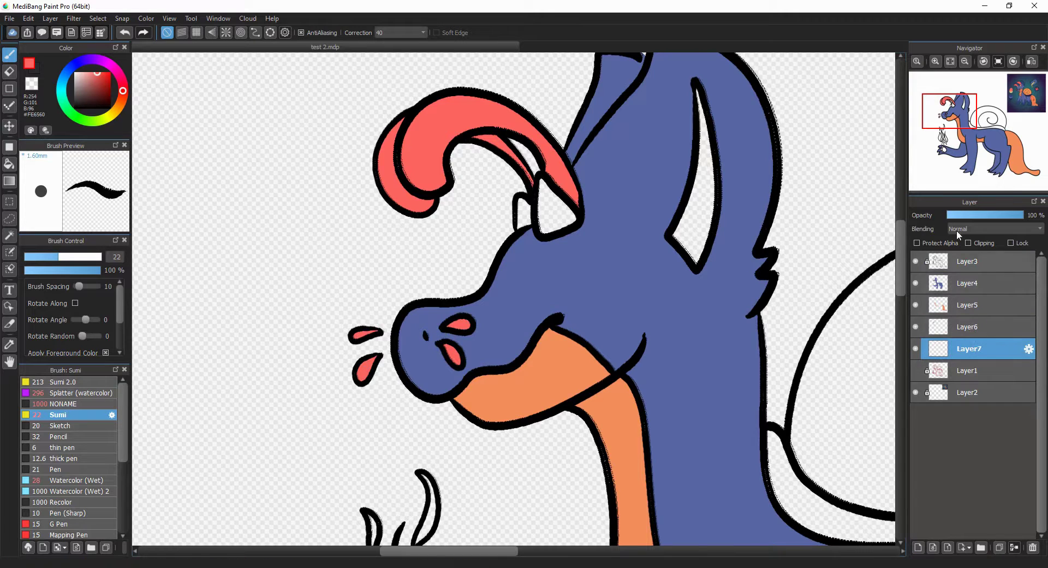
click(1012, 92)
alt+click(710, 111)
click(961, 106)
click(9, 164)
click(406, 275)
click(376, 278)
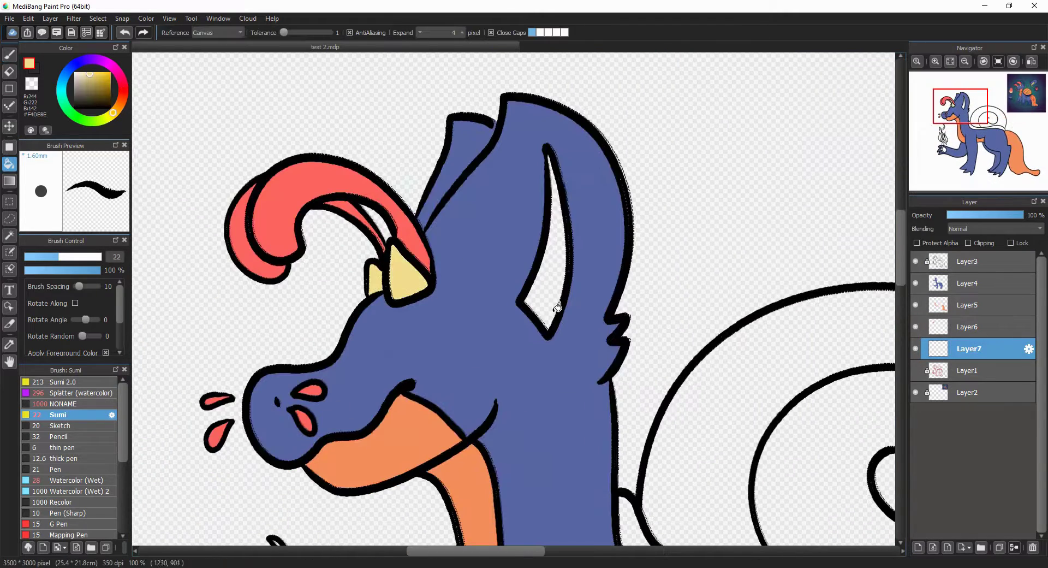
Fill the inner part of the near ear with the body blue on Layer4
ctrl+shift+click(545, 297)
alt+click(546, 297)
click(546, 229)
key(b)
Fill the spiral shell with the same pale yellow (#F4DEBE family) sampled from the face on Layer7
click(965, 347)
alt+click(406, 275)
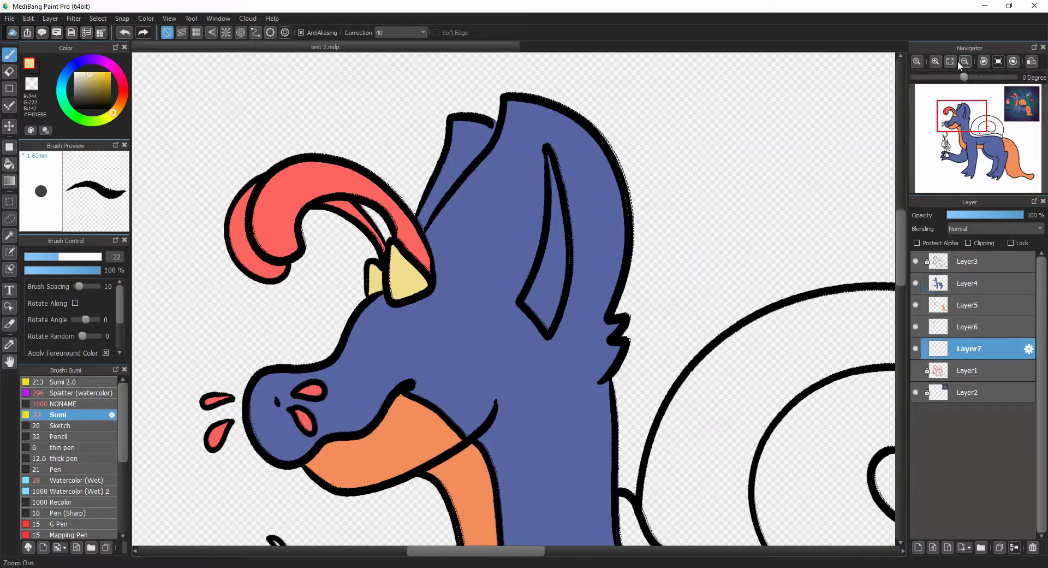
key(ctrl+0)
key(g)
click(573, 261)
Fill the main paw pad coral red on Layer6 and the band beneath the shell dark navy on a new layer
click(967, 326)
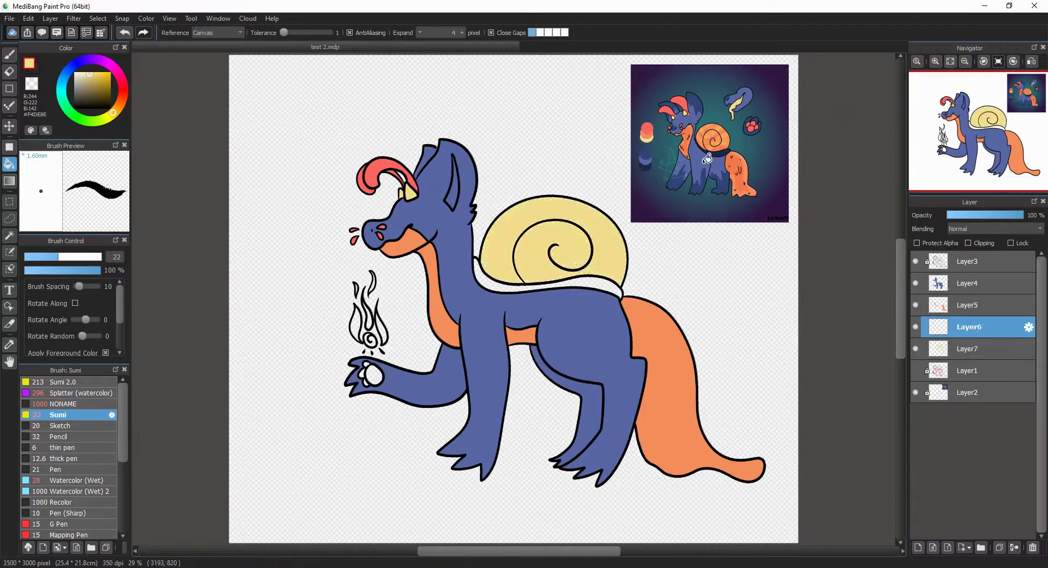
alt+click(647, 130)
click(952, 369)
key(ctrl+shift+n)
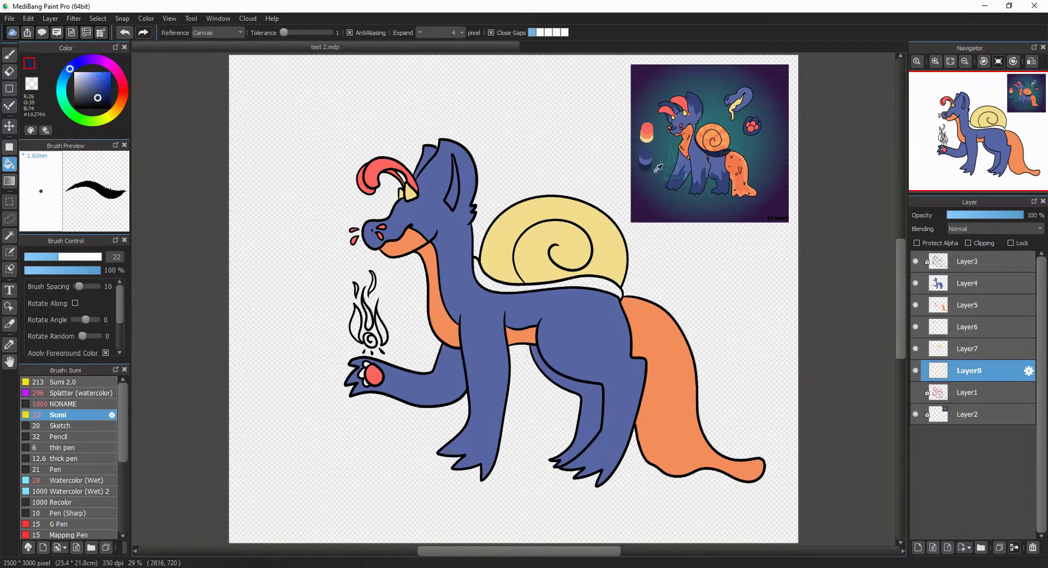
click(606, 286)
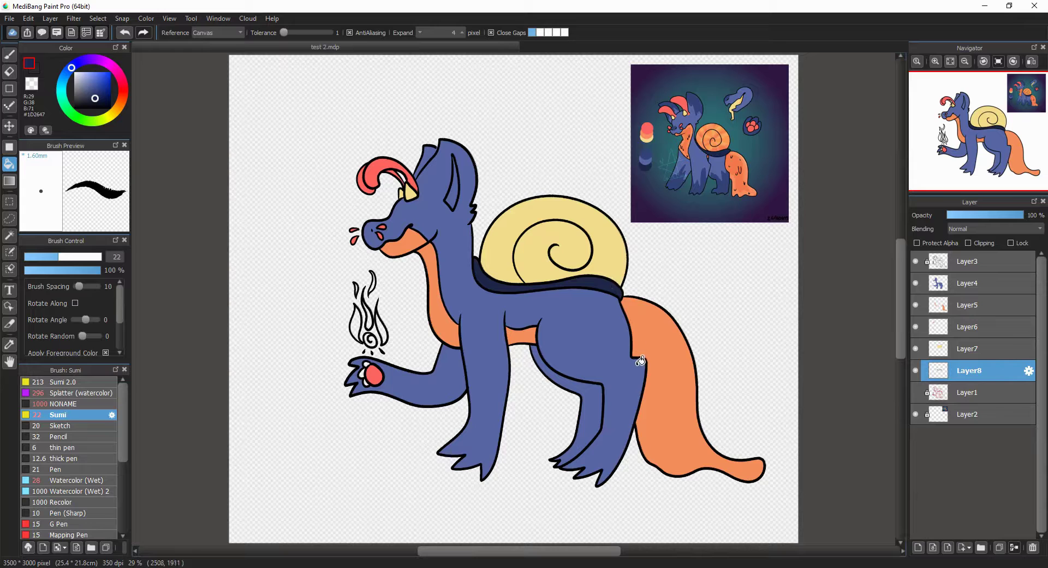
Fill a new layer behind the creature with bright red (#E1141C) and move the reference layer Layer2 to the top
click(971, 402)
key(ctrl+shift+n)
click(104, 97)
click(272, 157)
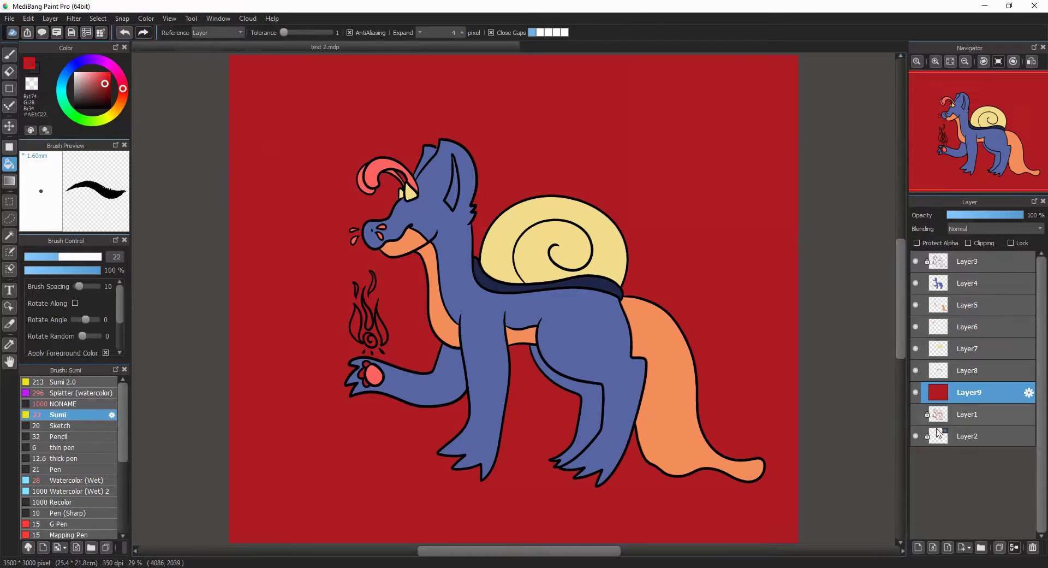
drag(966, 435, 964, 254)
click(970, 413)
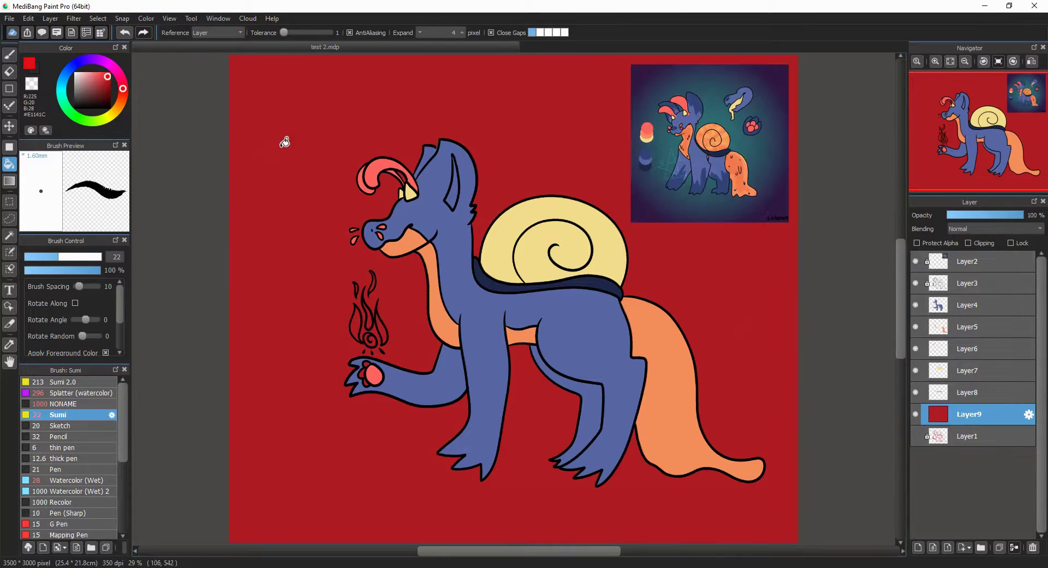
click(284, 142)
Touch up missed spots in the color fills with the brush on Layer4, Layer5 and Layer6
key(b)
click(969, 305)
click(950, 61)
click(954, 119)
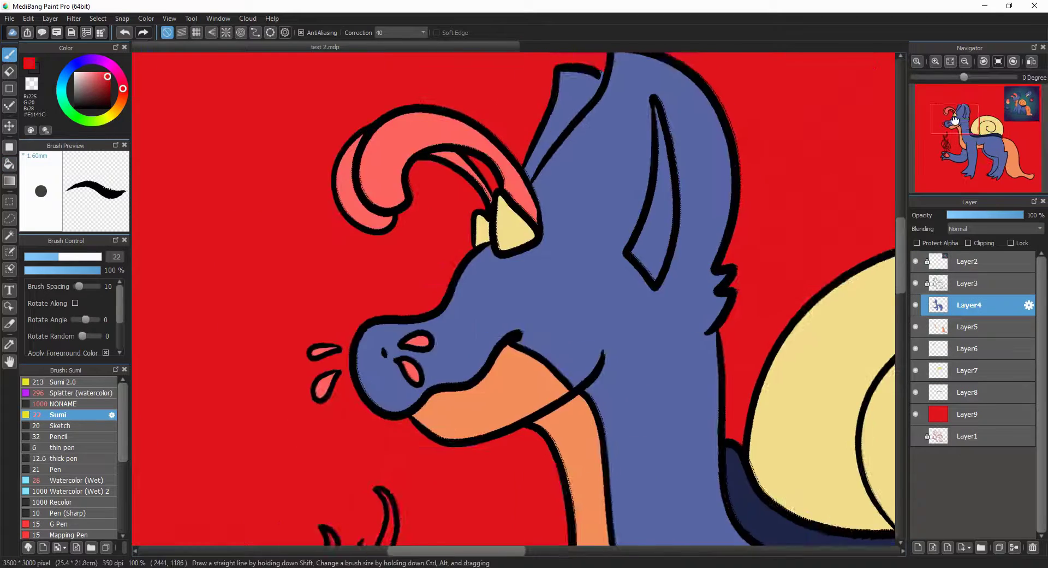
mouse_move(954, 119)
mouse_down()
mouse_move(977, 131)
mouse_move(985, 164)
mouse_move(1000, 153)
mouse_move(952, 122)
mouse_move(991, 129)
mouse_move(955, 157)
mouse_move(966, 121)
mouse_up()
click(969, 326)
click(1014, 176)
click(969, 348)
alt+click(399, 283)
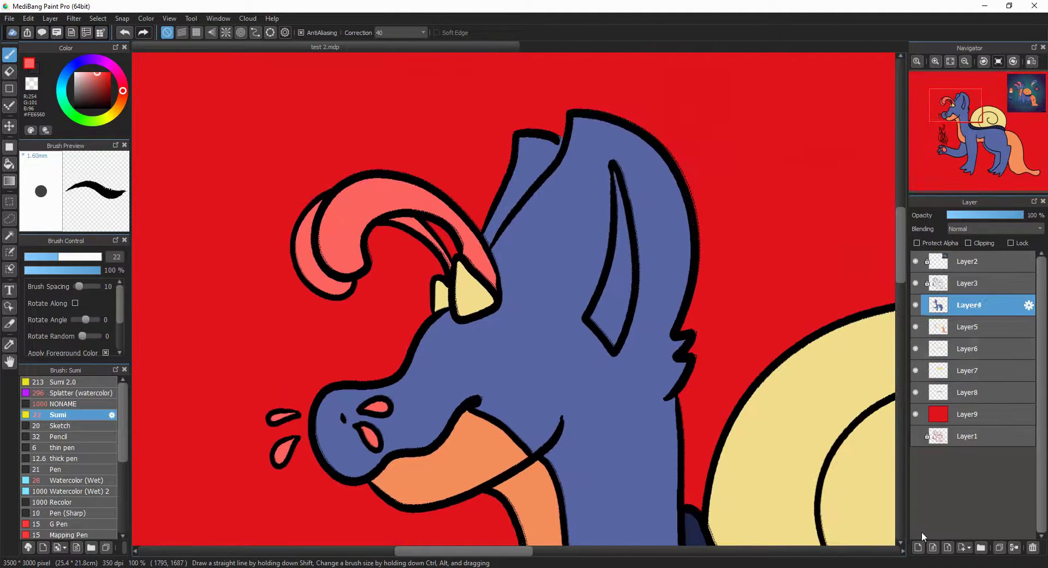
Outline markings on the snout and face in dark blue (#324377) on a new layer clipped to Layer4
alt+click(573, 327)
mouse_move(972, 120)
mouse_down()
mouse_move(1006, 104)
mouse_move(957, 118)
mouse_up()
drag(349, 343, 322, 398)
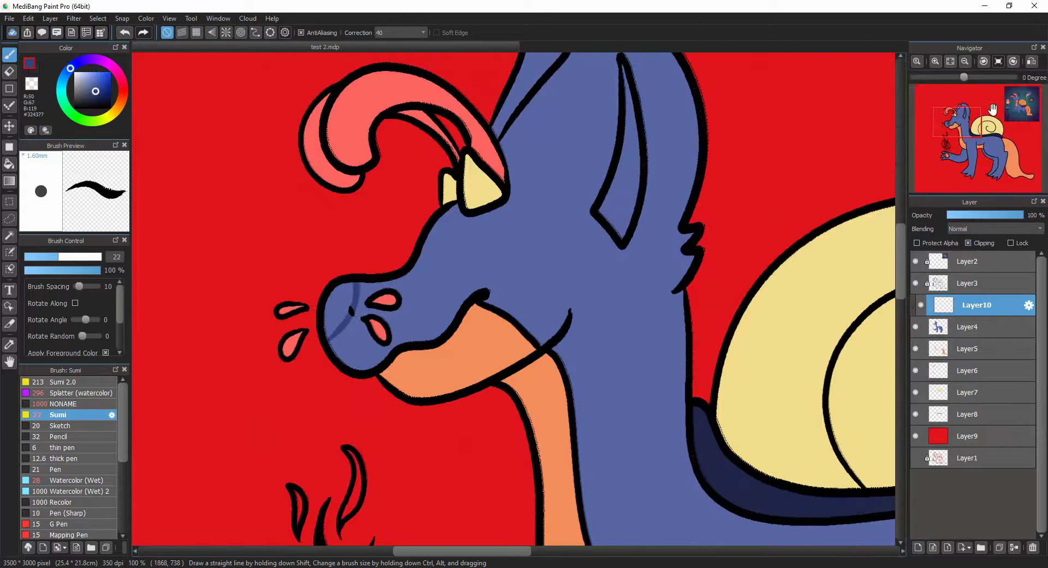
drag(957, 118, 964, 117)
key(ctrl+z)
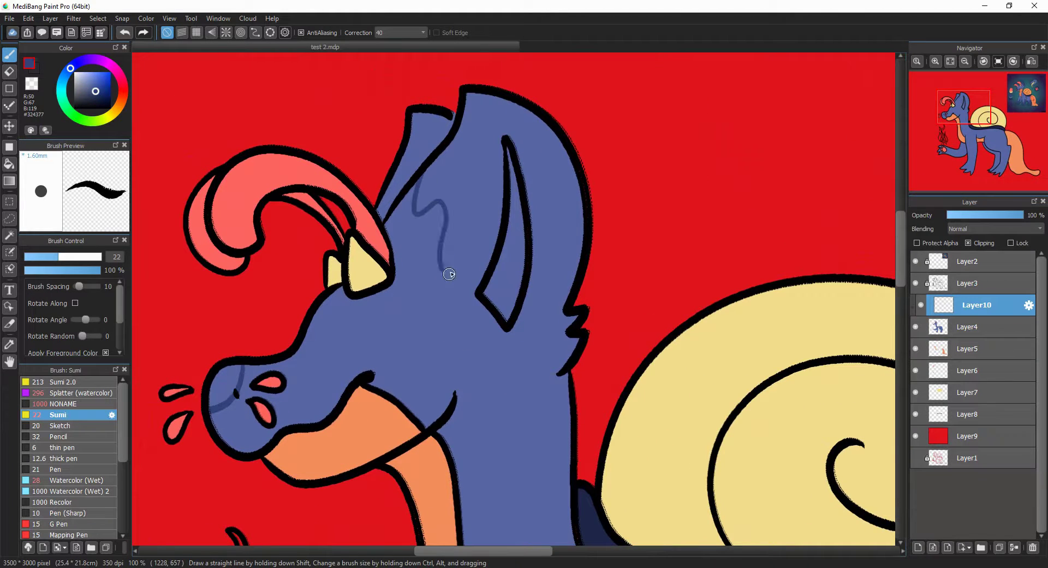
Outline jagged, dripping dark blue markings on the ears, raised arm, front leg and hind legs on Layer10
scroll(436, 202, down, 10)
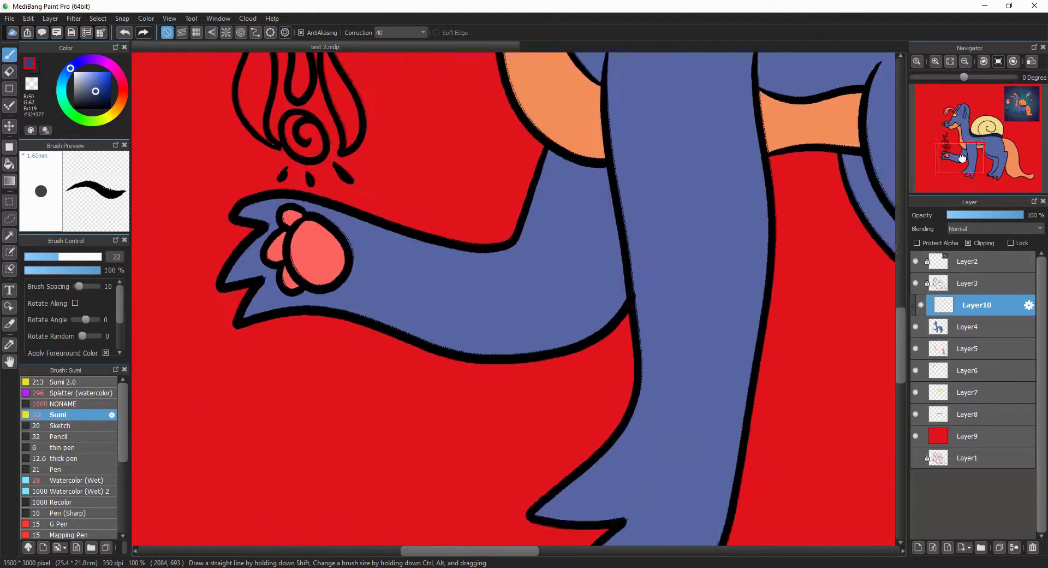
drag(486, 171, 557, 181)
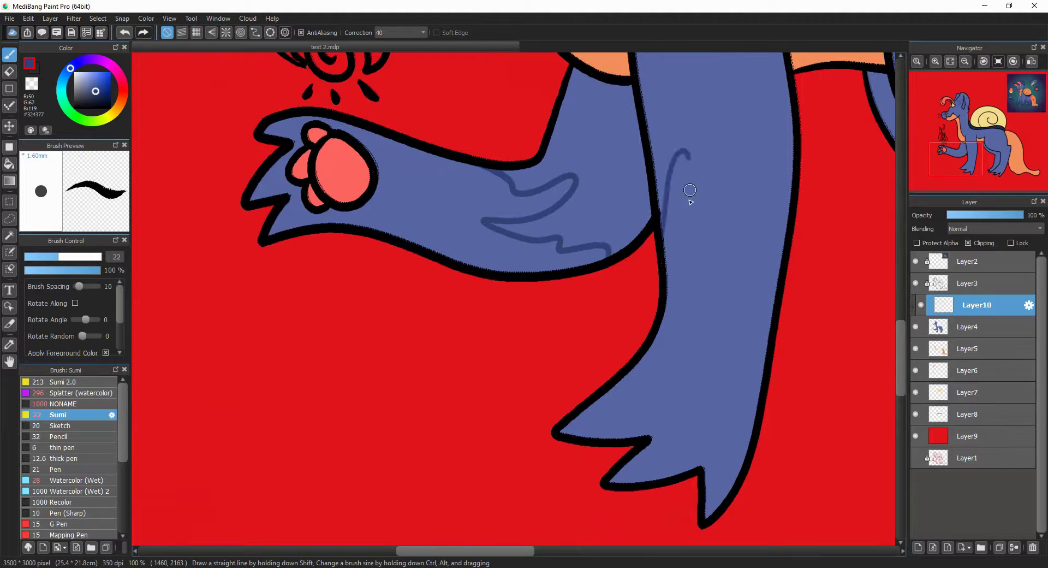
drag(767, 202, 757, 273)
scroll(756, 273, right, 10)
drag(540, 166, 552, 217)
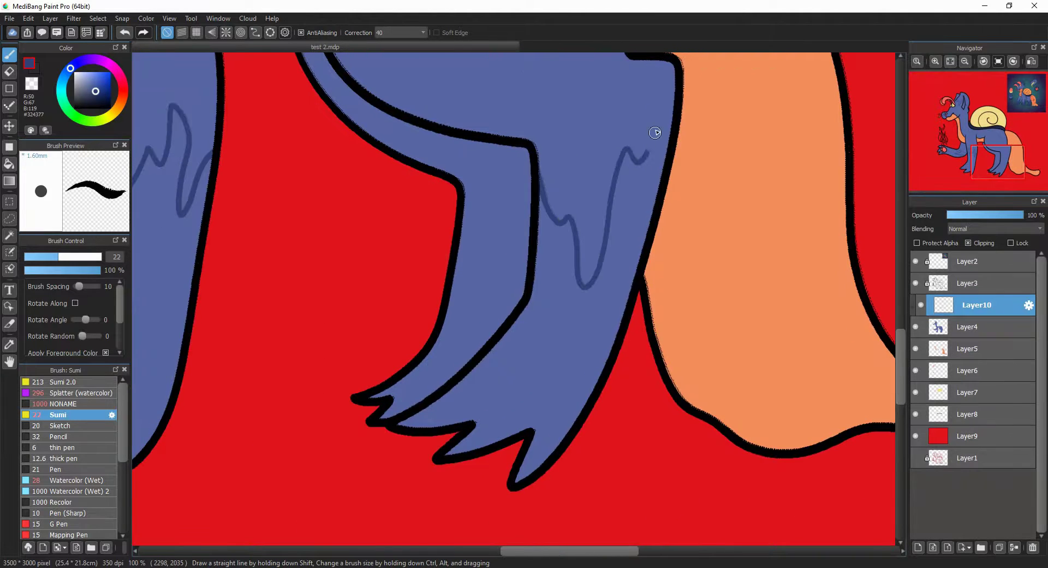
Fill the outlined leg, paw, ear and snout markings with dark blue (#324377) on Layer10, using Canvas as the fill reference
click(9, 163)
click(545, 342)
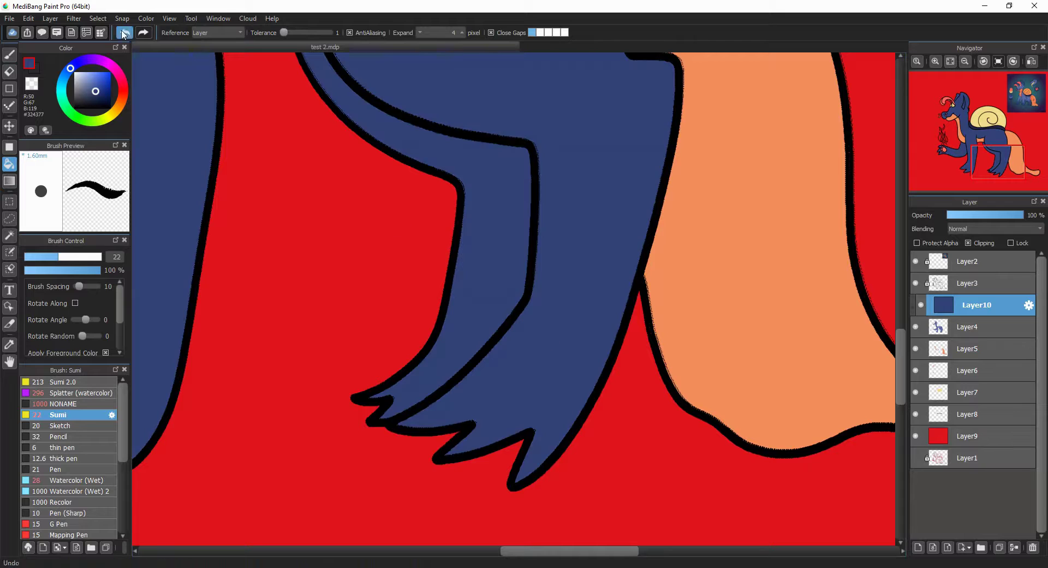
click(125, 32)
click(494, 328)
click(568, 311)
scroll(559, 300, left, 10)
scroll(559, 299, up, 10)
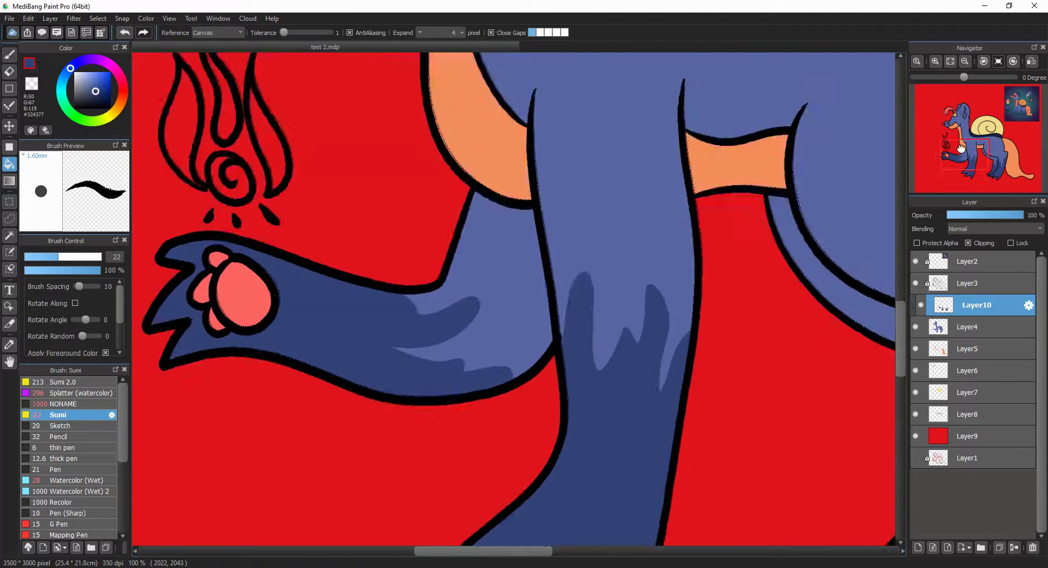
click(646, 310)
key(b)
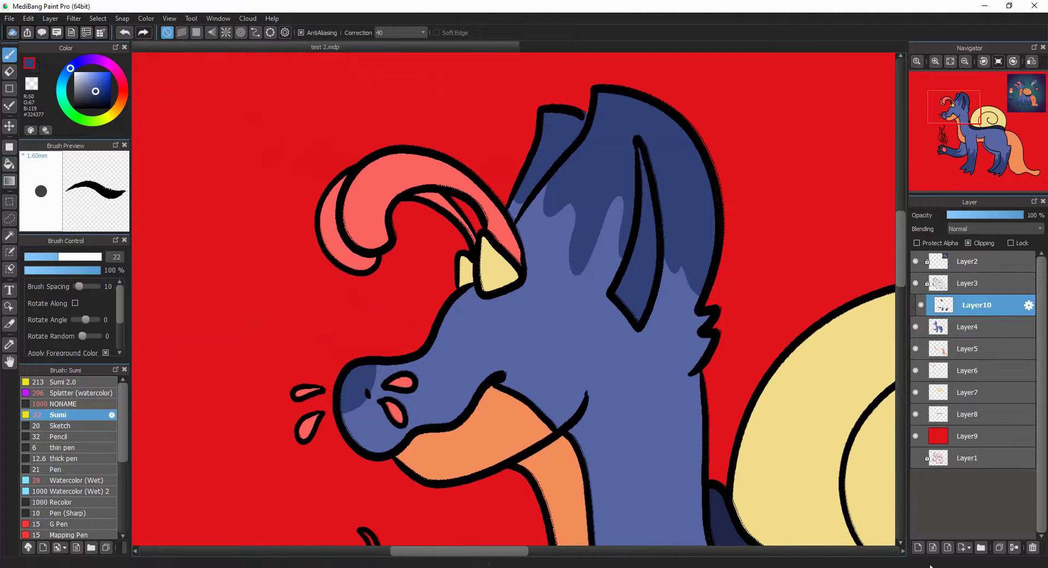
Shade the inner ear with a dark blue fill on a new clipped Multiply layer above Layer10, at 32% opacity
click(919, 547)
click(993, 229)
click(977, 252)
click(9, 163)
click(642, 175)
key(b)
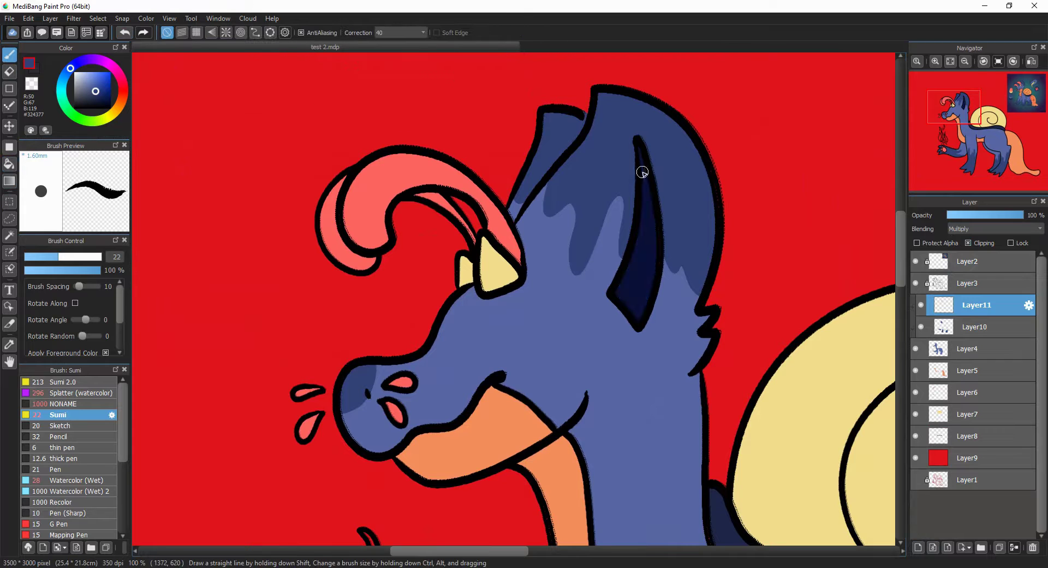
click(972, 215)
click(984, 144)
click(950, 61)
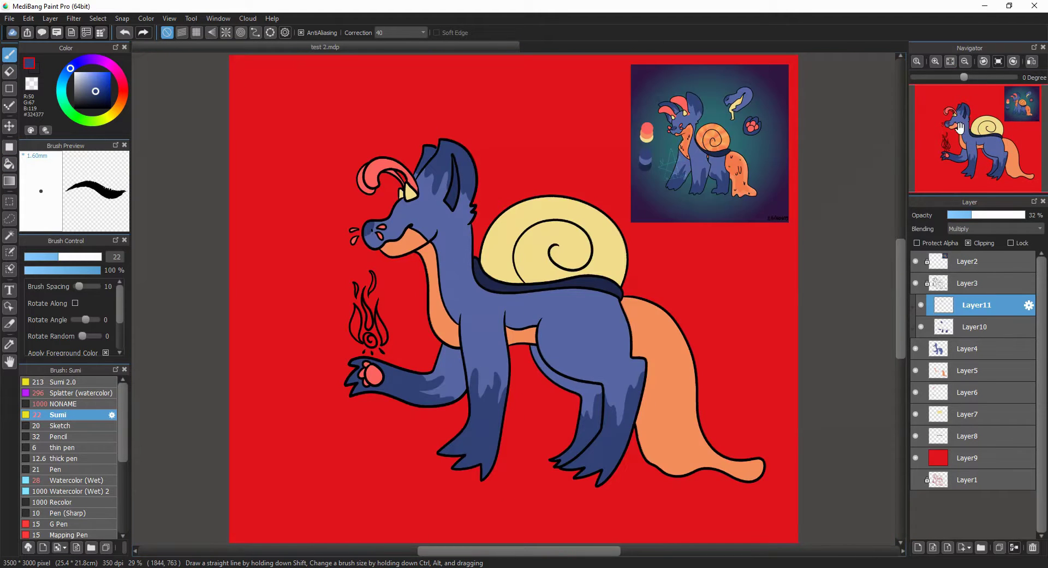
Draw curved stripe boundaries across the shell in the tail's orange (#F58E5C) on a new layer clipped to Layer7
click(967, 414)
click(918, 547)
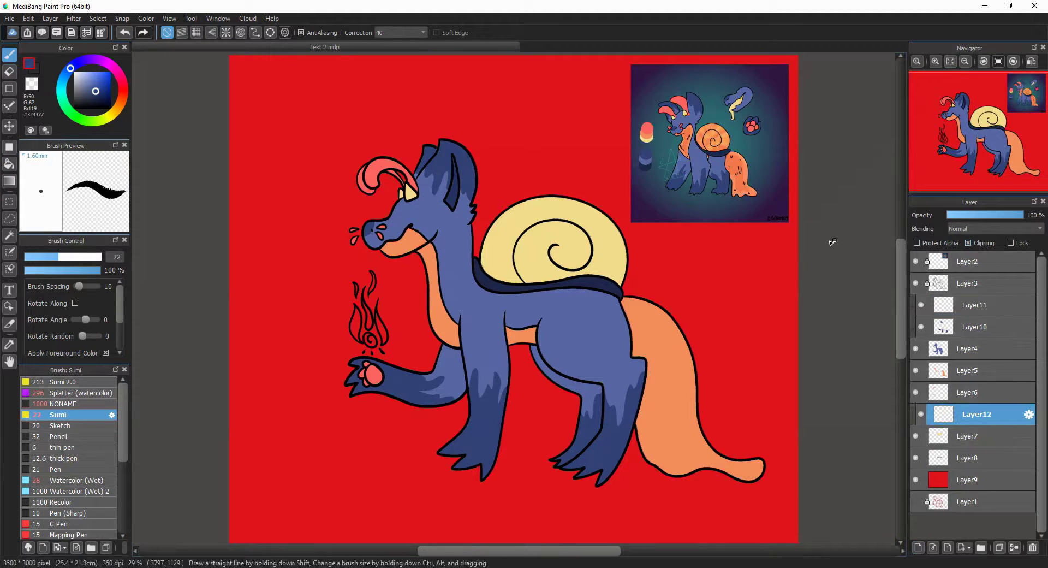
alt+click(666, 345)
scroll(528, 212, up, 5)
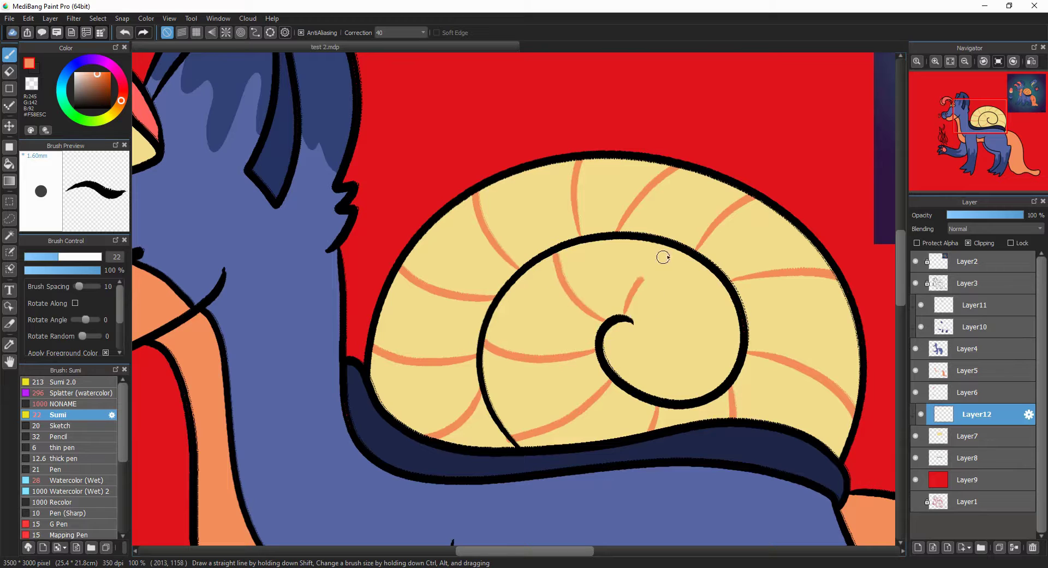
Fill alternating segments of the shell spiral with orange to form stripes on Layer12
click(9, 164)
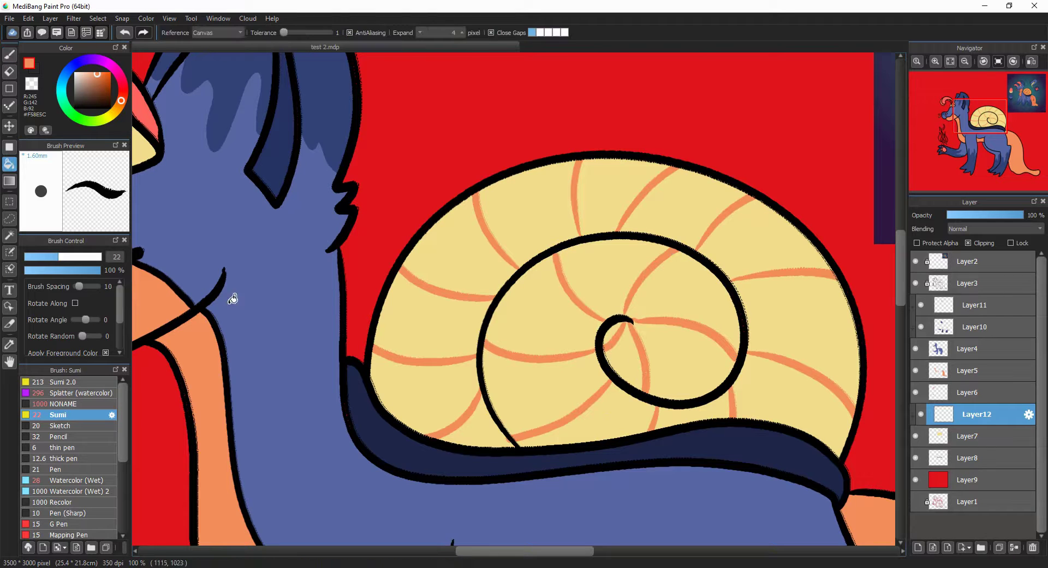
click(448, 240)
click(622, 197)
click(765, 240)
click(792, 404)
click(546, 306)
click(683, 295)
click(628, 355)
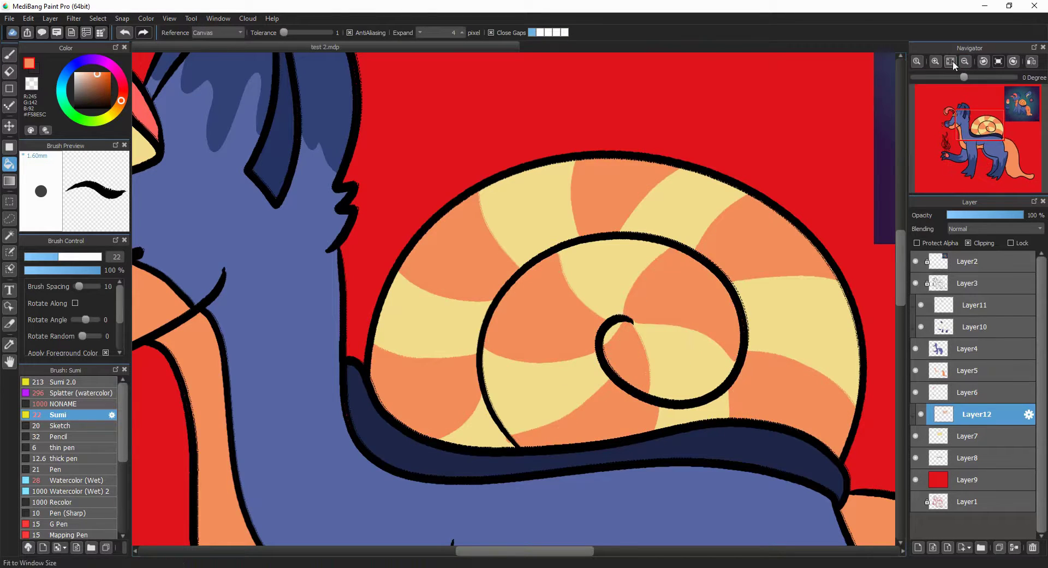
key(ctrl+0)
Draw small curved texture marks on the tail, chest and belly in orange on a new Multiply layer clipped to Layer5
click(963, 377)
key(ctrl+shift+n)
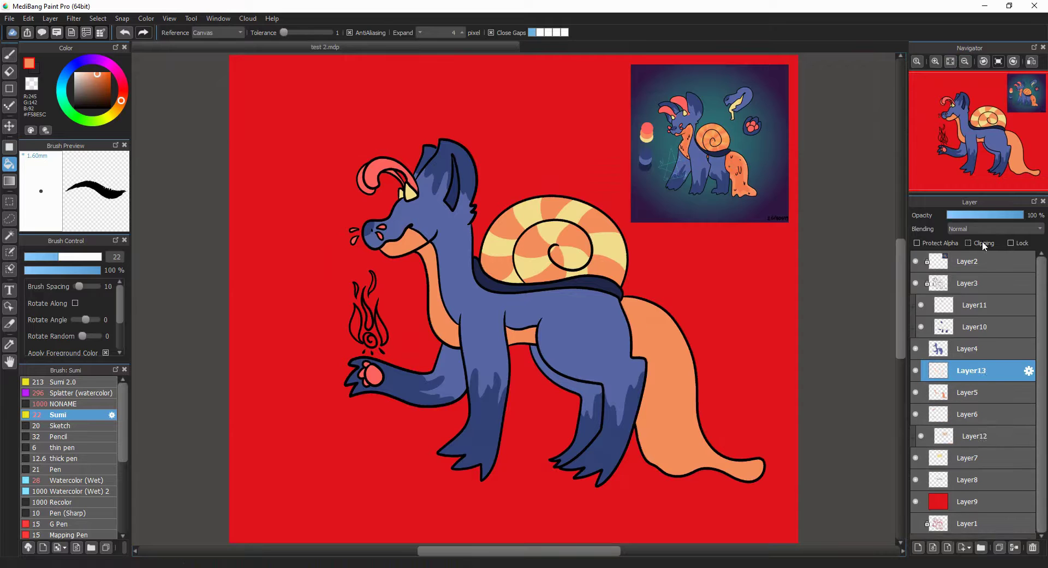
click(995, 228)
click(978, 250)
key(b)
scroll(536, 208, up, 5)
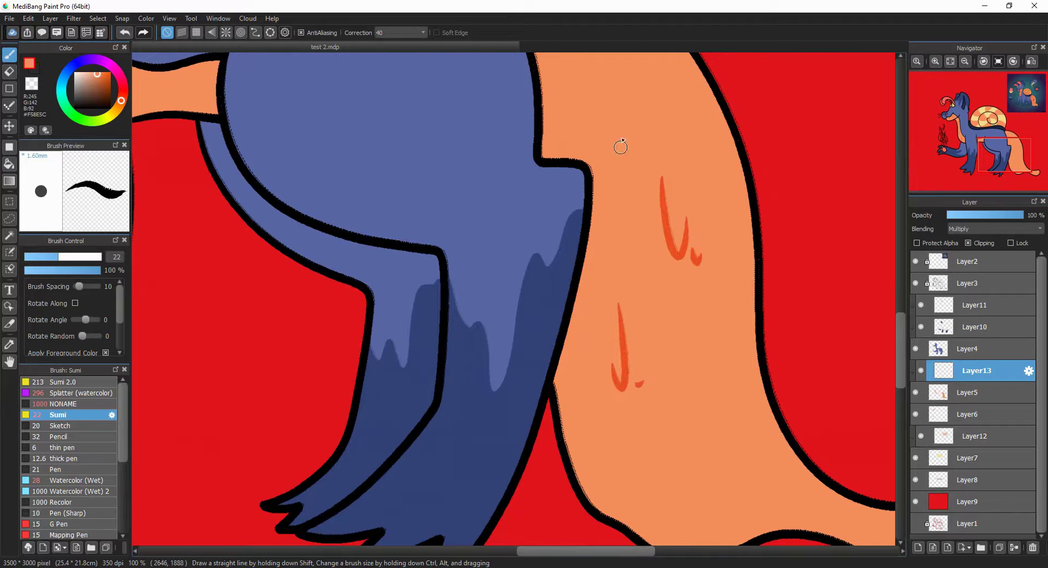
drag(621, 146, 682, 272)
drag(757, 313, 679, 290)
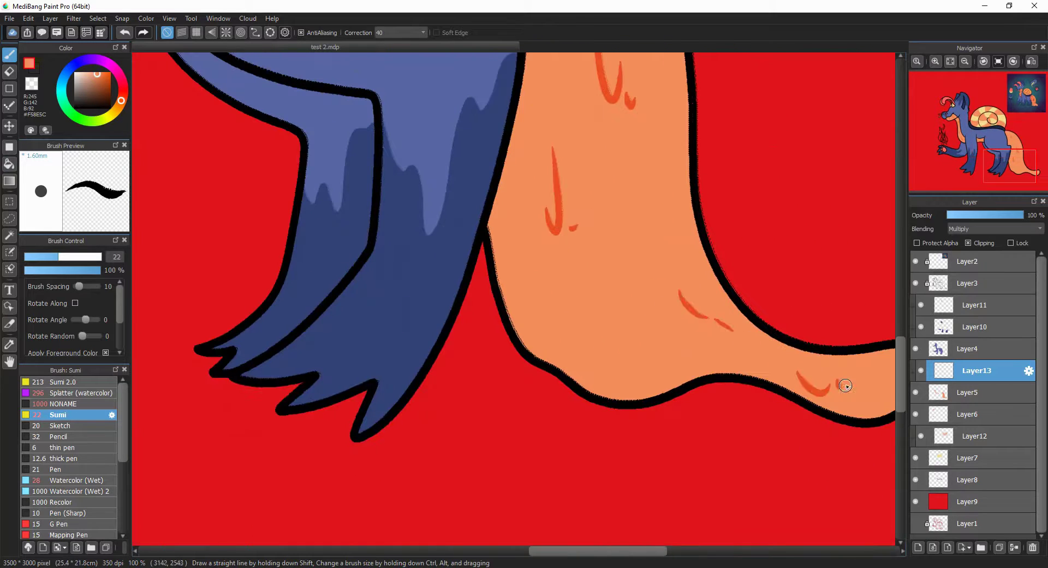
scroll(585, 332, down, 5)
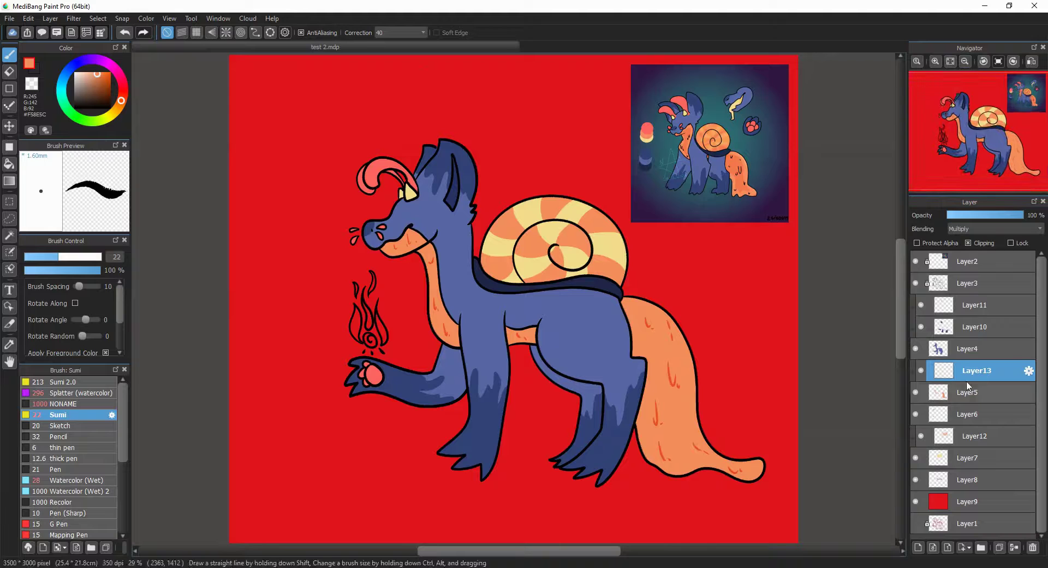
Move Layer13 above Layer3, protect its alpha, recolor the texture marks black and lock the layer
drag(964, 370, 965, 273)
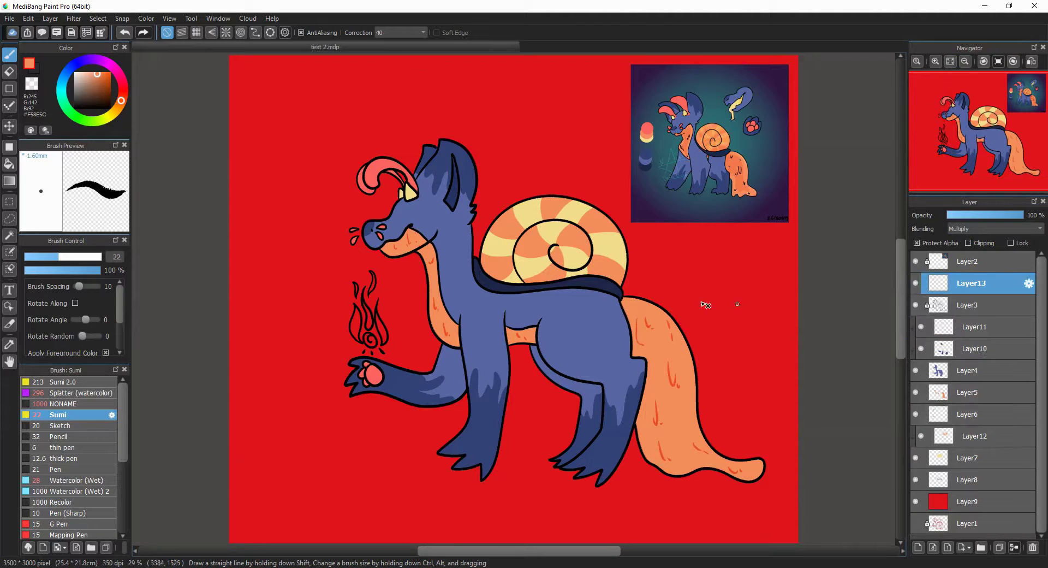
key(b)
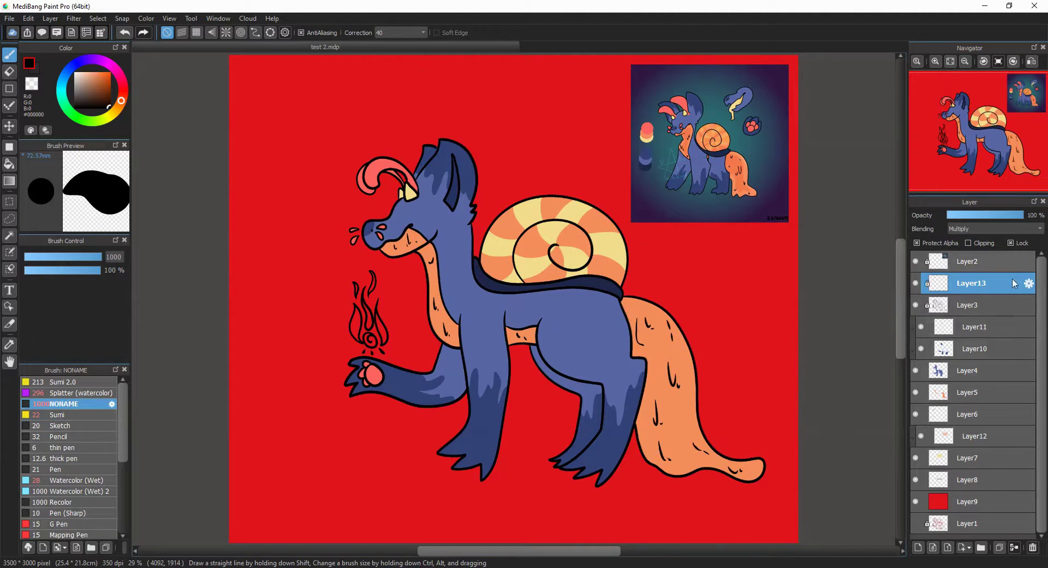
Color the flame shapes and spiral above the raised paw mustard yellow (#BEA328) on a new layer above Layer9
click(972, 501)
click(918, 547)
click(82, 416)
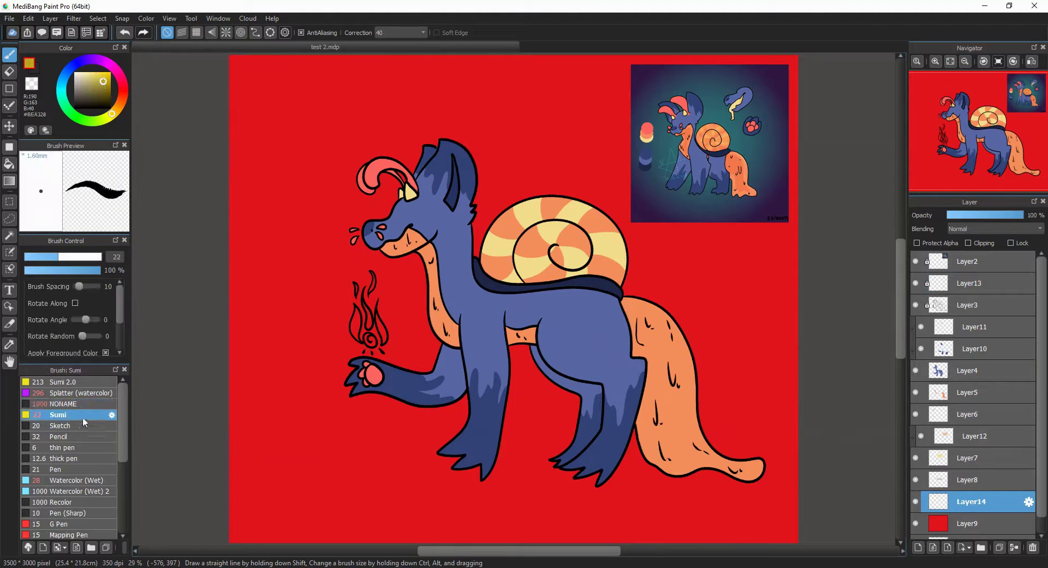
scroll(350, 377, up, 5)
drag(412, 112, 421, 169)
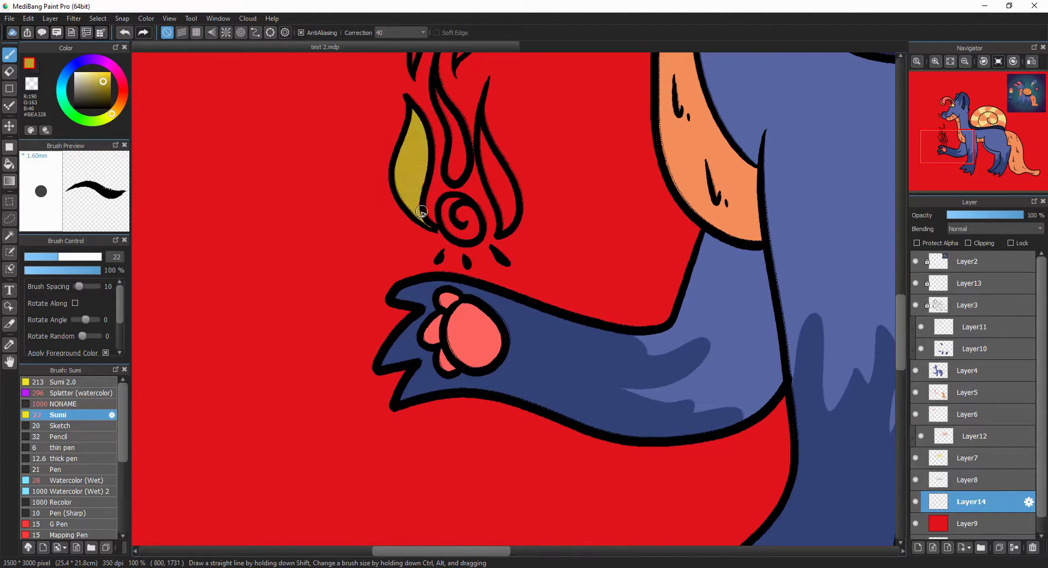
key(g)
click(452, 142)
click(502, 175)
click(451, 221)
scroll(481, 226, up, 3)
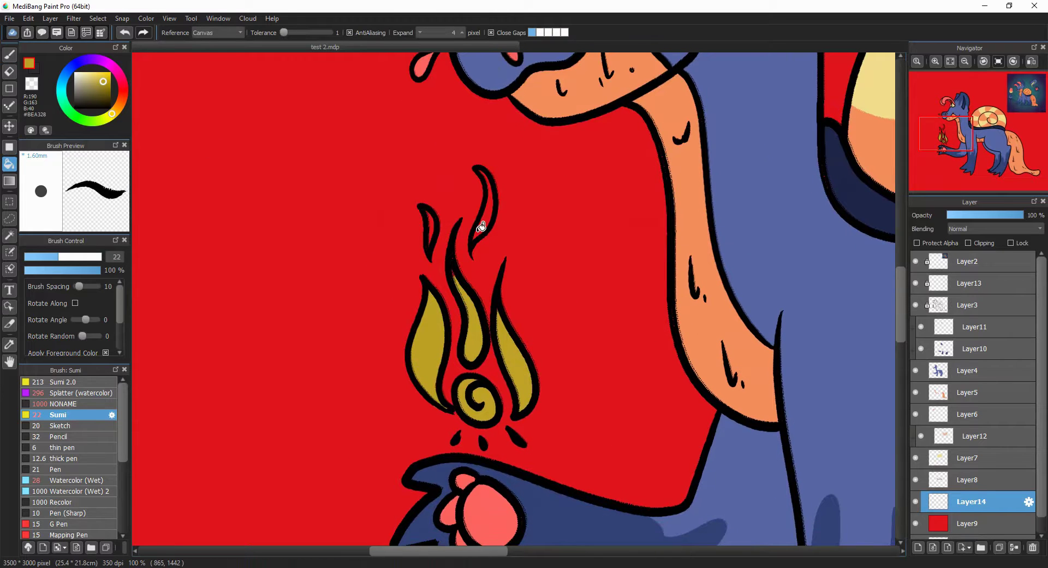
click(9, 57)
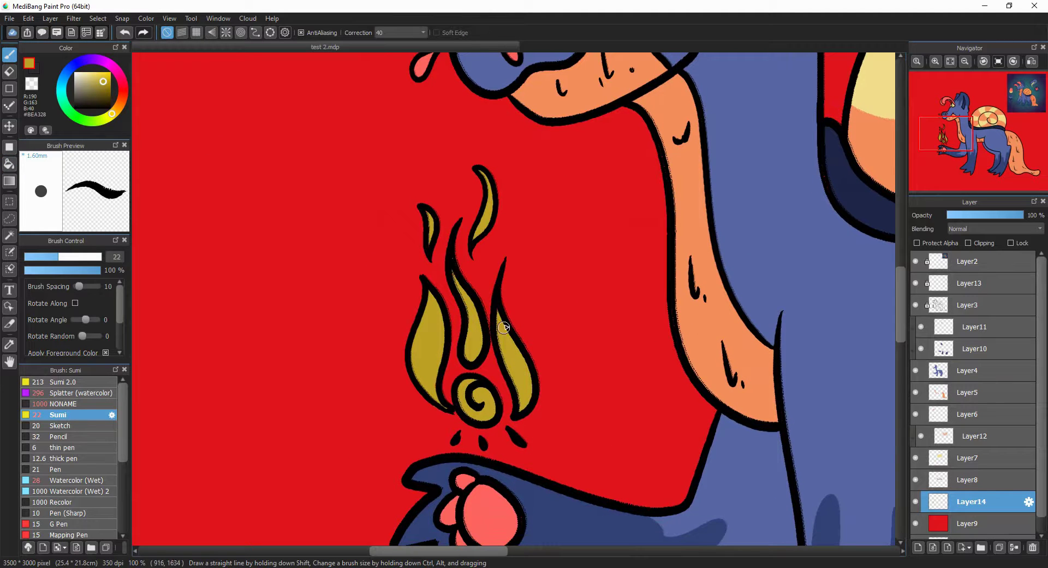
scroll(445, 421, down, 5)
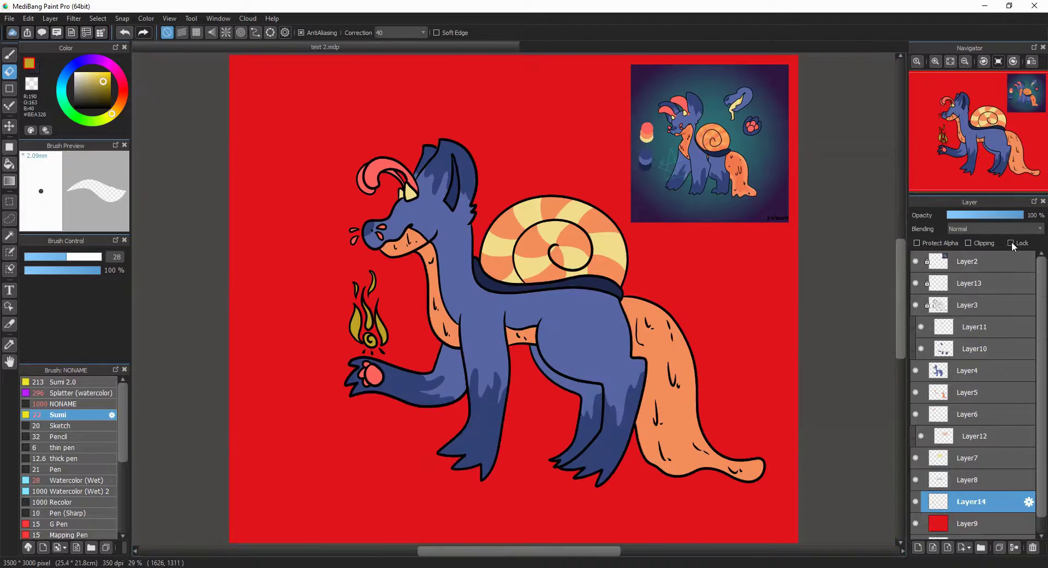
Lock Layer14 and paint a solid mustard circle on Layer9 beside the flame
key(ctrl+Down)
click(294, 291)
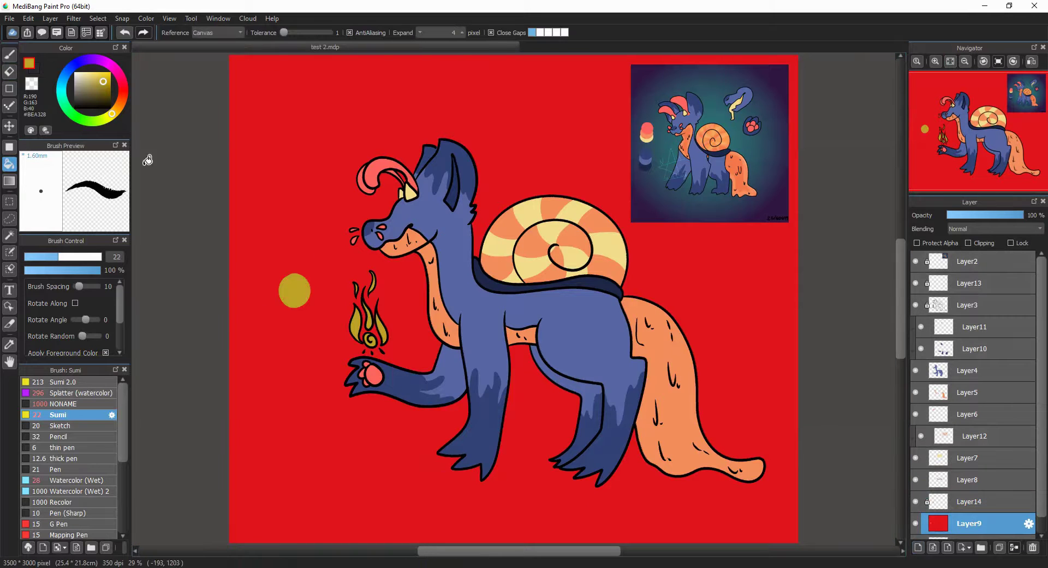
Paint a soft mustard glow over the blue body's flame-facing areas with Watercolor (Wet) on a new clipped layer above Layer11
click(983, 327)
click(918, 547)
click(968, 243)
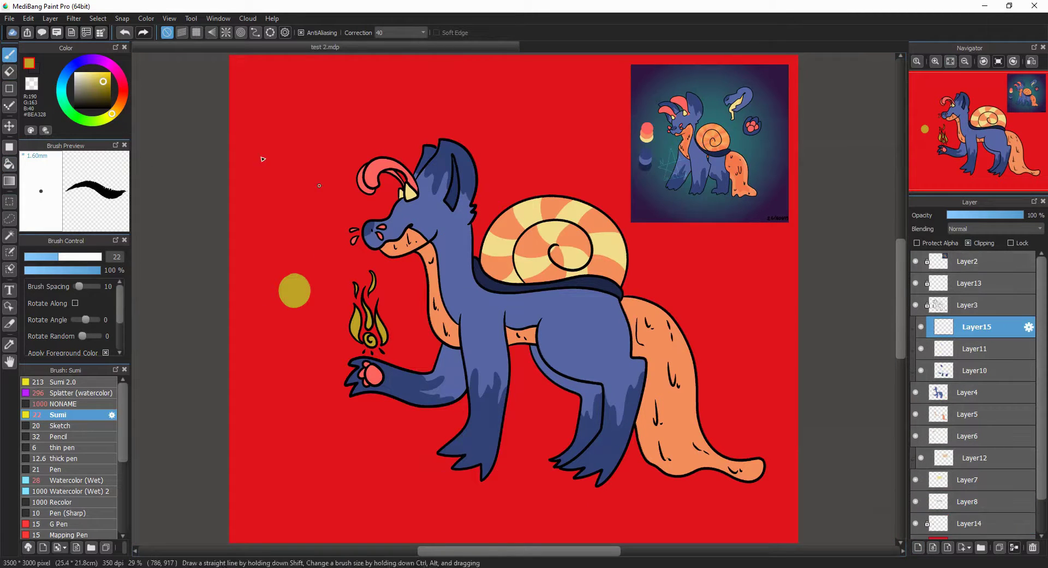
click(71, 480)
mouse_move(382, 246)
mouse_down()
mouse_move(364, 229)
mouse_move(415, 149)
mouse_move(408, 305)
mouse_move(372, 363)
mouse_move(445, 325)
mouse_move(468, 384)
mouse_move(440, 459)
mouse_move(480, 394)
mouse_move(422, 236)
mouse_move(414, 267)
mouse_move(497, 375)
mouse_move(584, 377)
mouse_move(458, 259)
mouse_move(435, 177)
mouse_up()
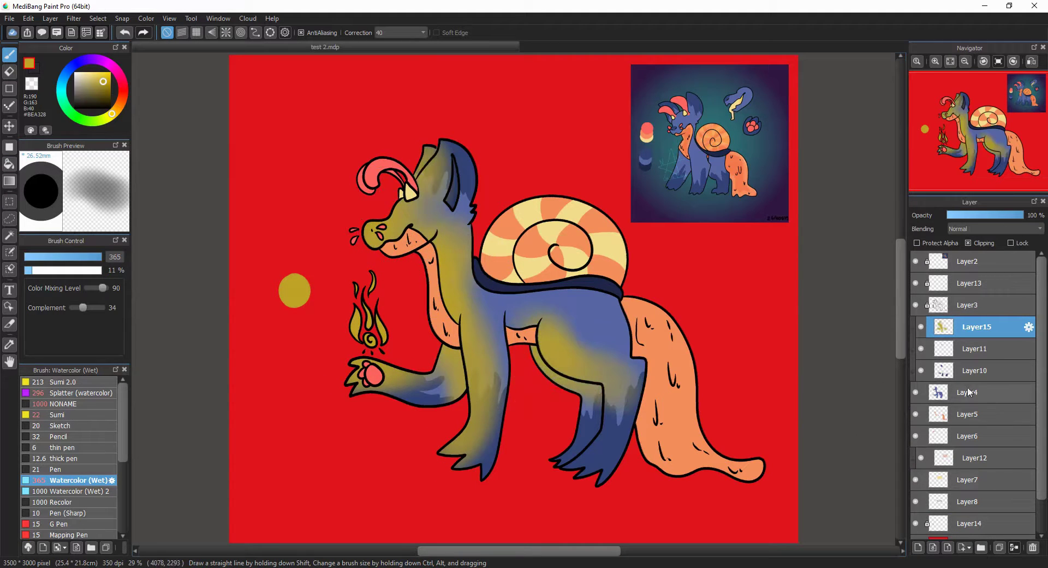
Add the mustard glow to the chest, paw pads and antennae on new layers clipped to Layer5 and Layer6
click(967, 414)
key(ctrl+shift+n)
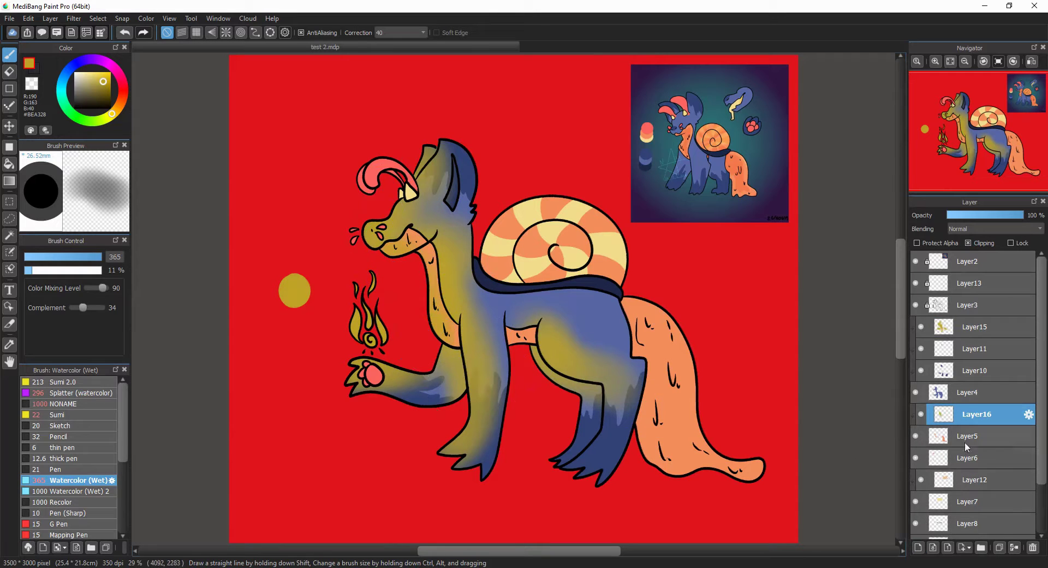
click(967, 458)
key(ctrl+shift+n)
click(969, 243)
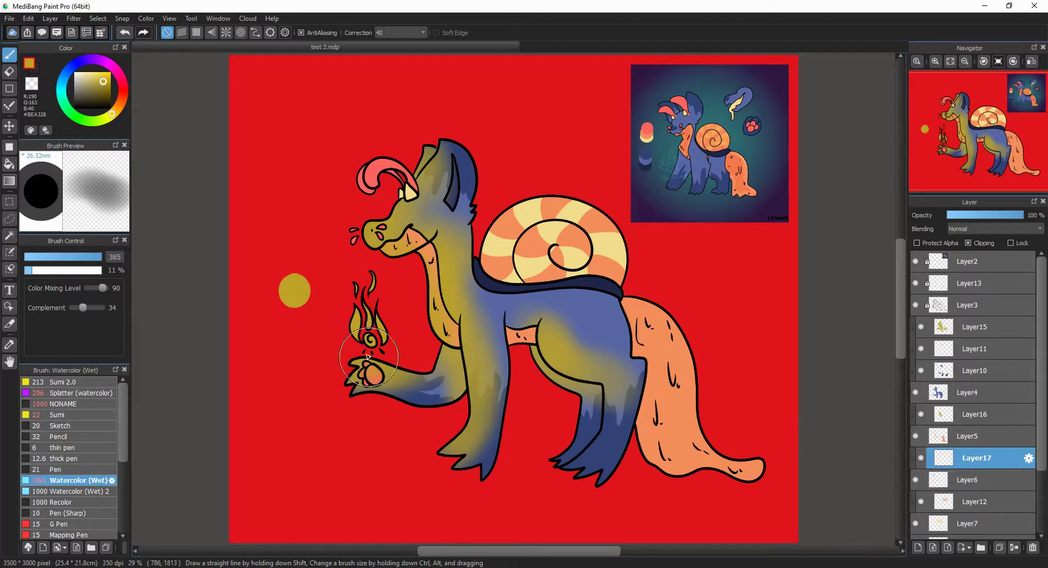
click(364, 176)
Brush the mustard glow onto the flame-facing side of the shell on a new clipped layer above Layer12
click(975, 505)
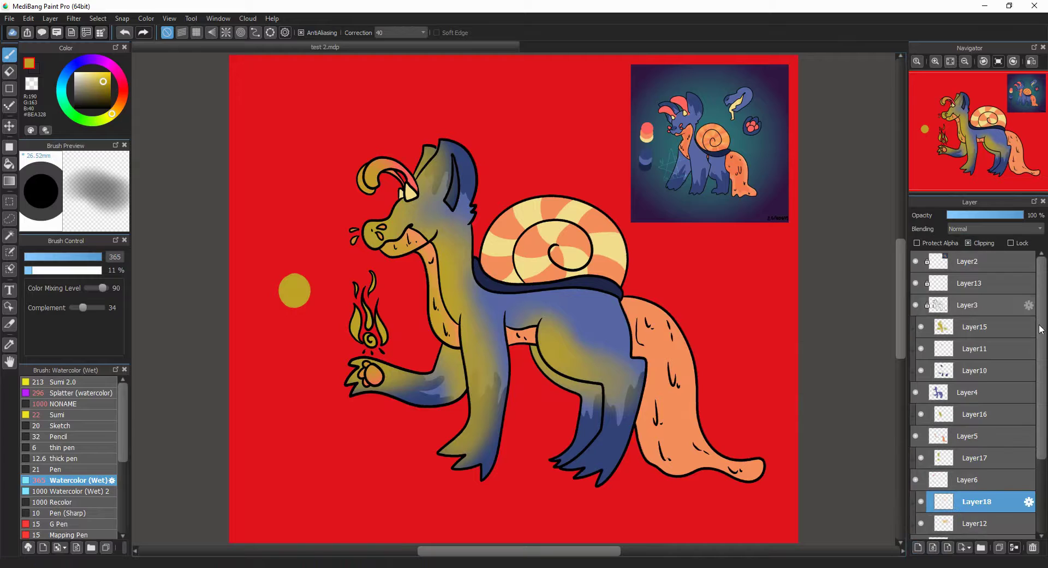
key(ctrl+shift+n)
scroll(919, 451, down, 2)
mouse_move(480, 268)
mouse_down()
mouse_move(524, 219)
mouse_move(552, 256)
mouse_up()
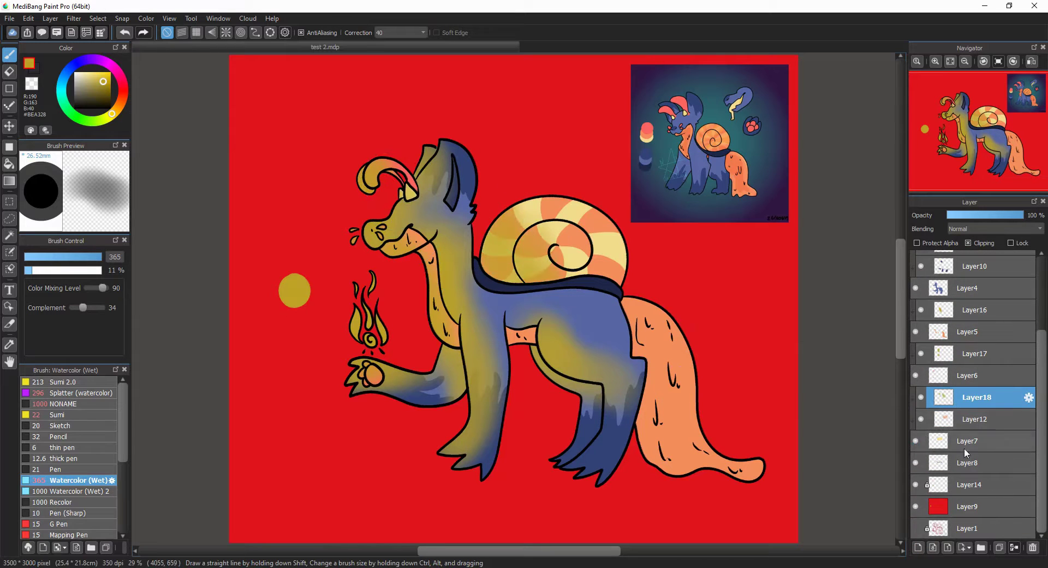
Brush the mustard glow onto the band beneath the shell on a new layer clipped to Layer8
click(967, 462)
key(ctrl+shift+n)
click(977, 244)
drag(524, 305, 572, 327)
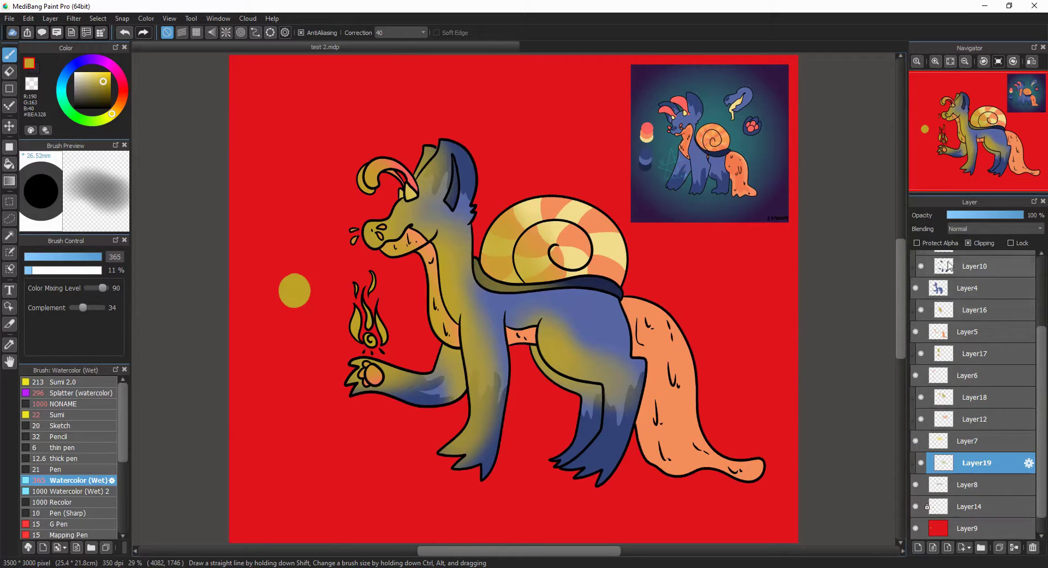
Cover the background on Layer9 with a linear Foreground-Background gradient running diagonally from pale yellow (#E4D27B) to dark
click(954, 529)
key(ctrl+z)
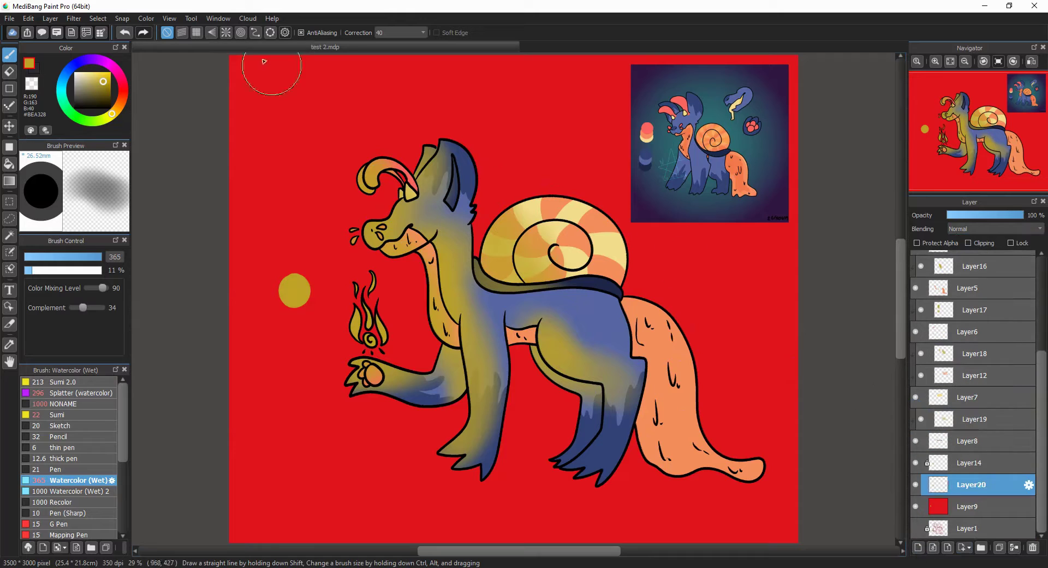
click(9, 181)
click(91, 77)
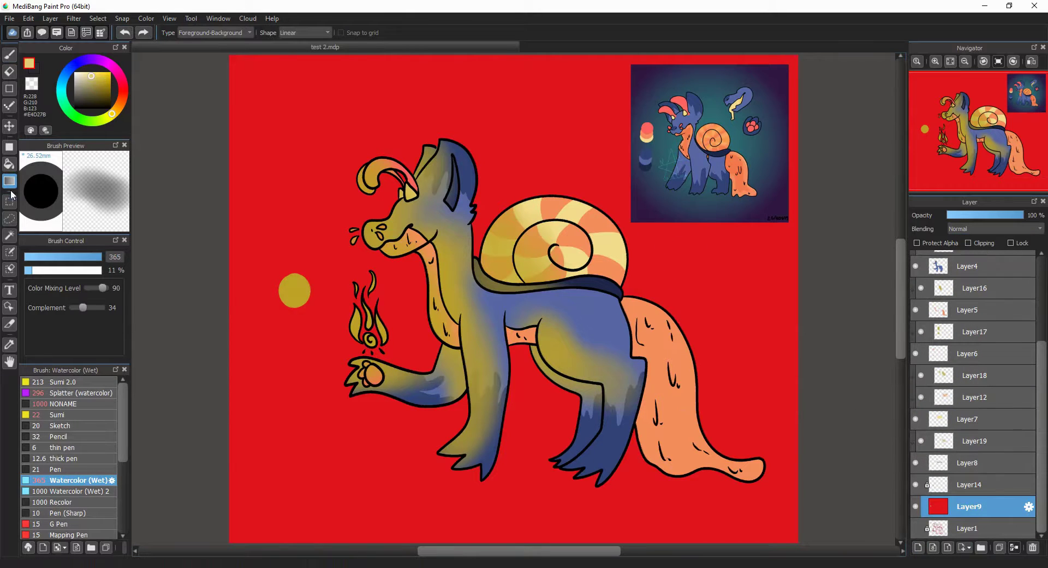
drag(350, 382, 617, 118)
Replace the background with a circular gradient from muted yellow (#C6B66B) to dark, centered around the flame, and swap the colors
click(306, 32)
click(294, 51)
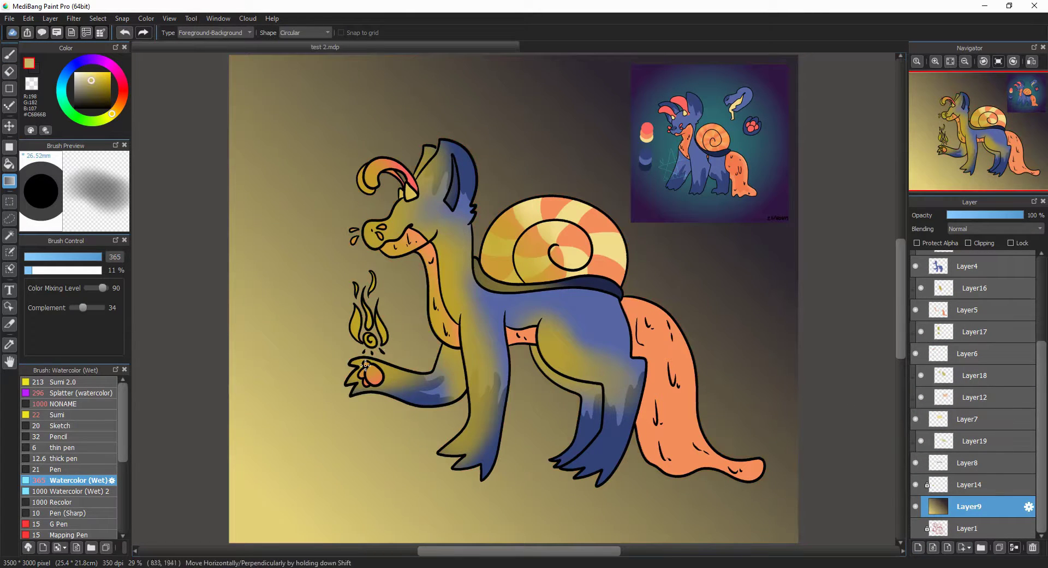
drag(366, 365, 469, 284)
key(x)
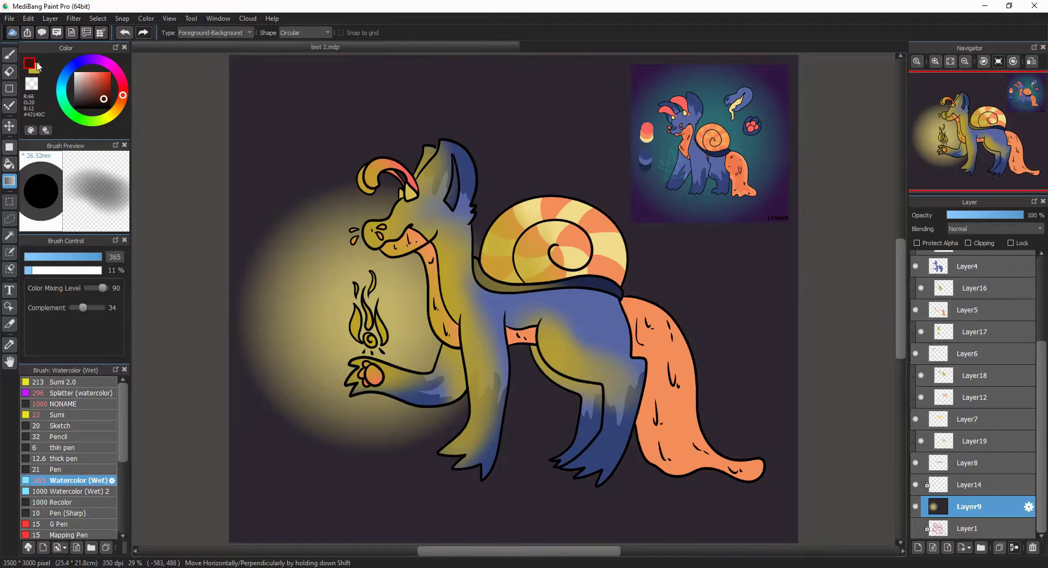
Replace the background with a circular gradient from brown (#785125) around the flame to dark red-brown (#2B0901)
click(123, 96)
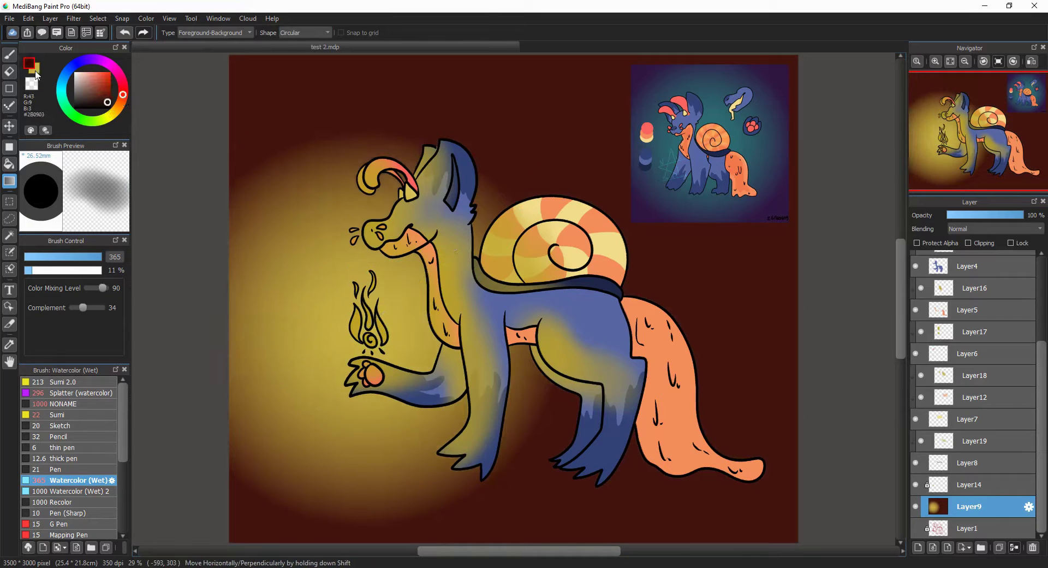
drag(355, 349, 397, 334)
drag(578, 257, 567, 262)
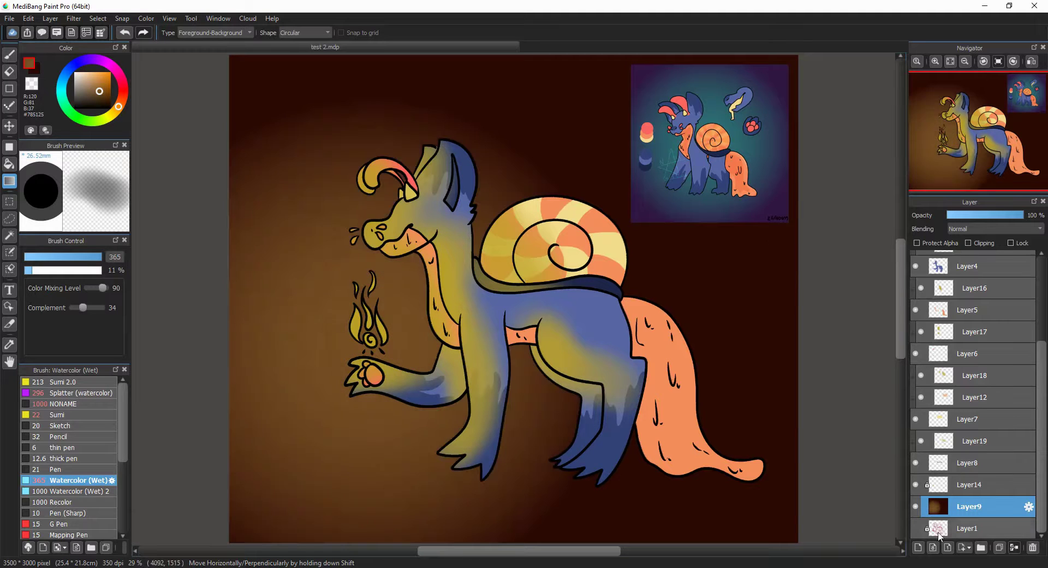
Hide Layer9 and brush dark red-brown (#2B0901) shadows onto the body's side facing away from the flame, on a new clipped layer below Layer15
click(916, 507)
scroll(1043, 274, up, 5)
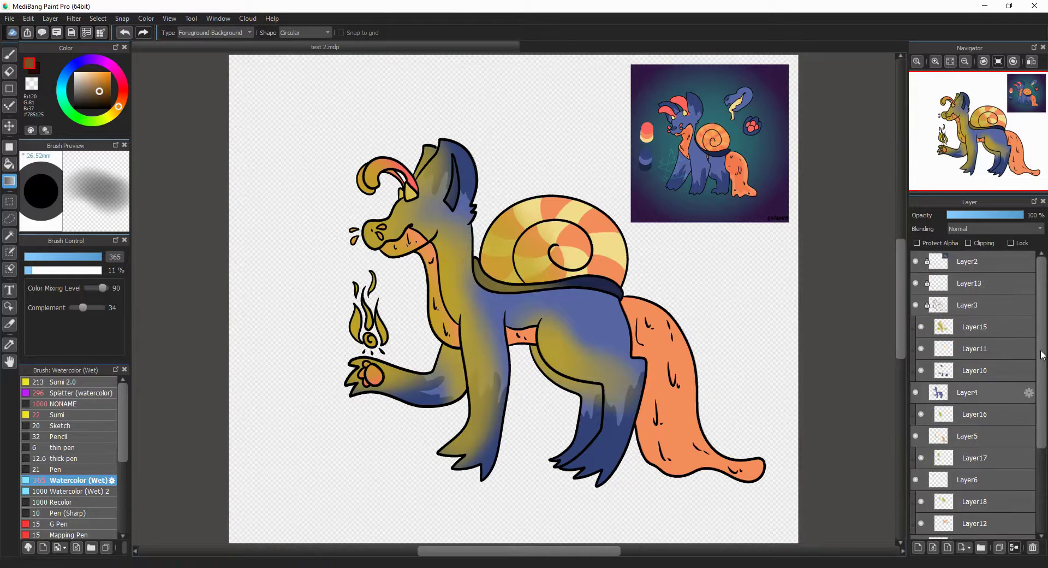
key(x)
click(978, 348)
click(9, 54)
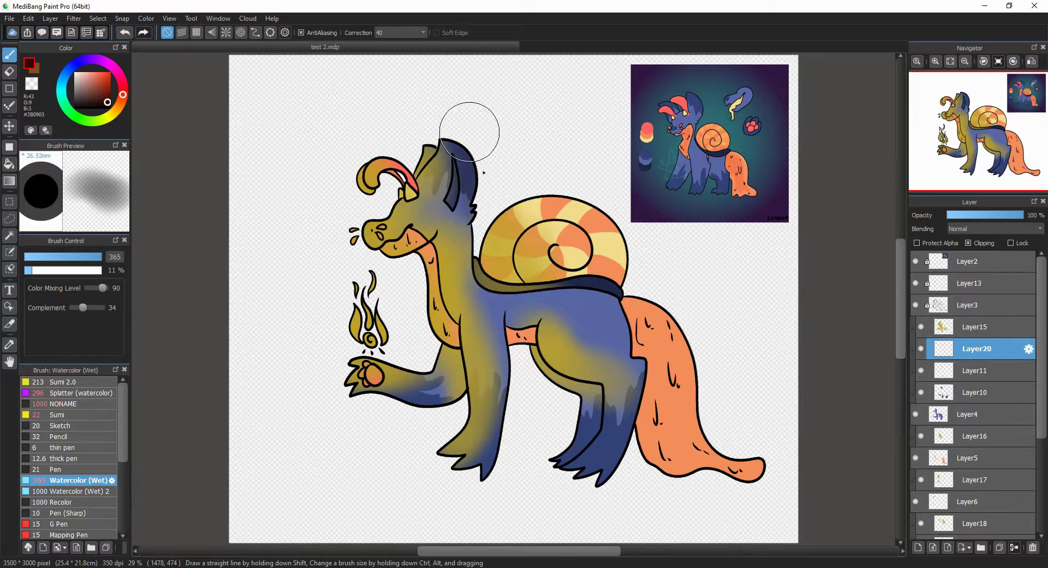
mouse_move(513, 300)
mouse_down()
mouse_move(618, 486)
mouse_move(570, 401)
mouse_up()
mouse_move(459, 164)
mouse_down()
mouse_move(480, 176)
mouse_move(524, 273)
mouse_up()
drag(453, 191, 465, 218)
key(alt)
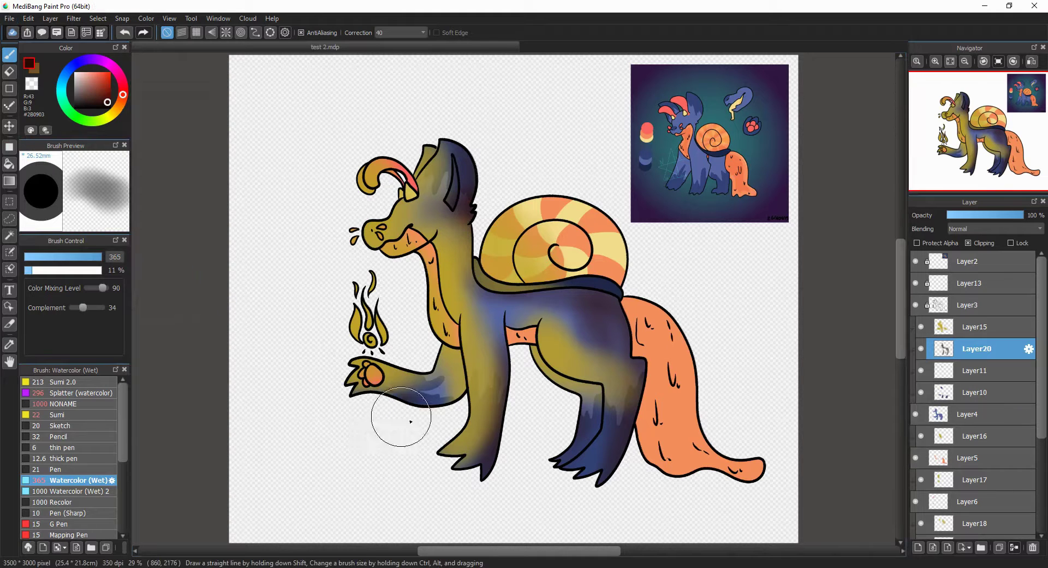
mouse_move(492, 305)
mouse_down()
mouse_move(628, 316)
mouse_move(612, 371)
mouse_up()
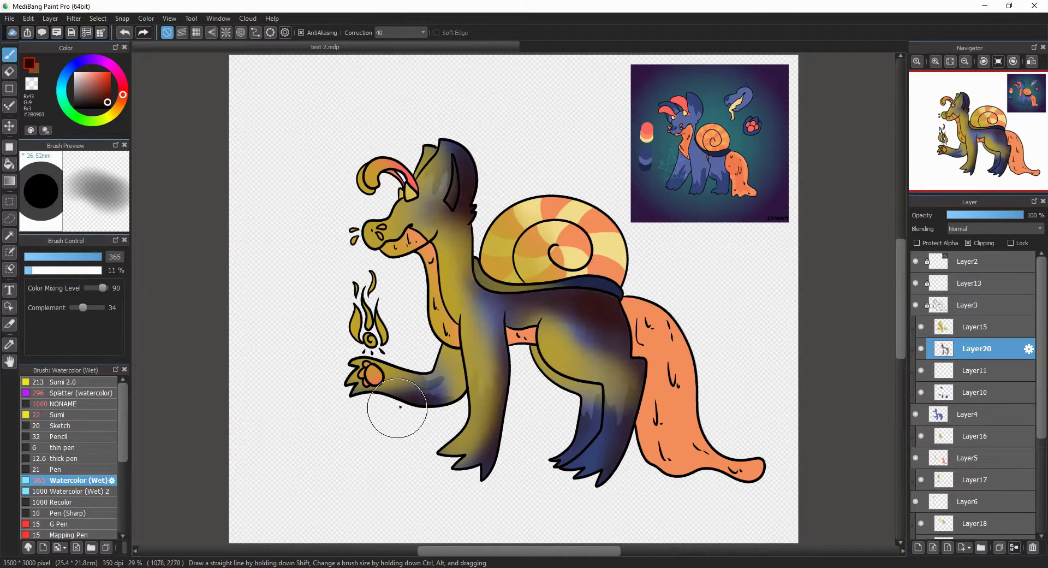
key(ctrl+z)
Brush dark red-brown shadows onto the tail and belly on a new layer clipped to Layer5, beneath Layer16
click(963, 458)
key(ctrl+shift+n)
mouse_move(671, 284)
mouse_down()
mouse_move(633, 383)
mouse_move(709, 475)
mouse_up()
mouse_move(541, 333)
mouse_down()
mouse_move(437, 284)
mouse_move(410, 164)
mouse_up()
Brush dark red-brown shadows onto the horns and paw pads on a new layer clipped to Layer6, beneath Layer17
click(967, 523)
key(ctrl+shift+n)
drag(396, 383, 415, 376)
Brush dark red-brown shadows onto the far side of the shell on a new clipped layer between Layer18 and Layer12
scroll(974, 410, down, 3)
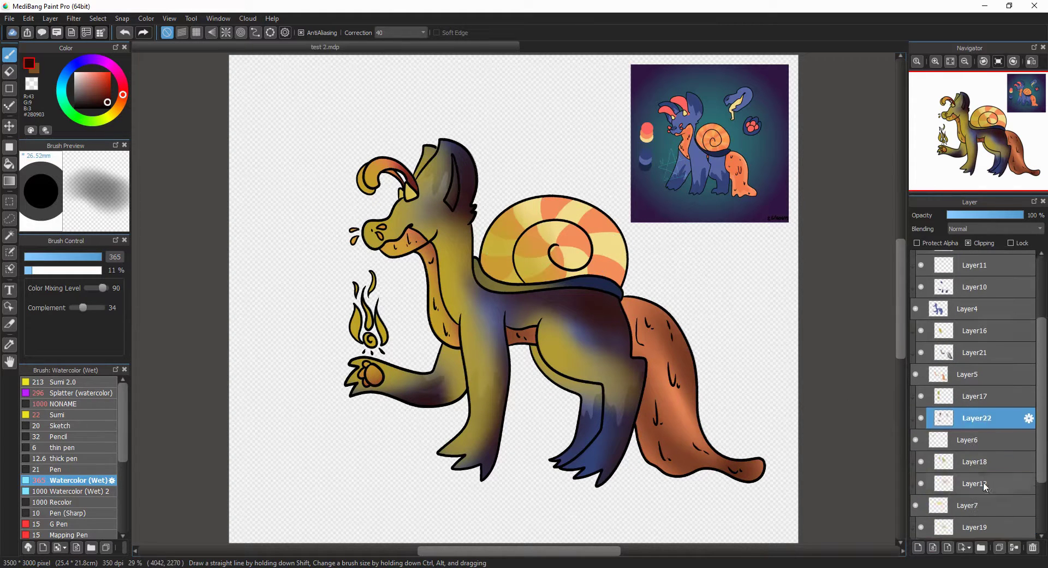
click(974, 484)
key(ctrl+shift+n)
mouse_move(596, 304)
mouse_down()
mouse_move(599, 199)
mouse_move(567, 232)
mouse_move(572, 288)
mouse_move(577, 171)
mouse_up()
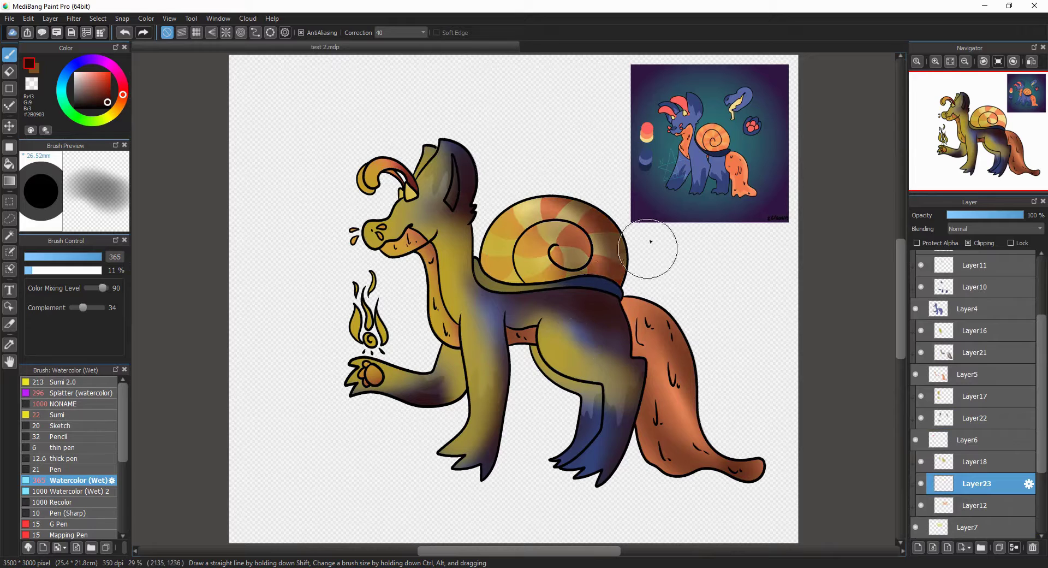
Brush dark red-brown shadows onto the band beneath the shell on a new layer clipped to Layer8
scroll(975, 410, down, 3)
click(974, 508)
key(ctrl+shift+n)
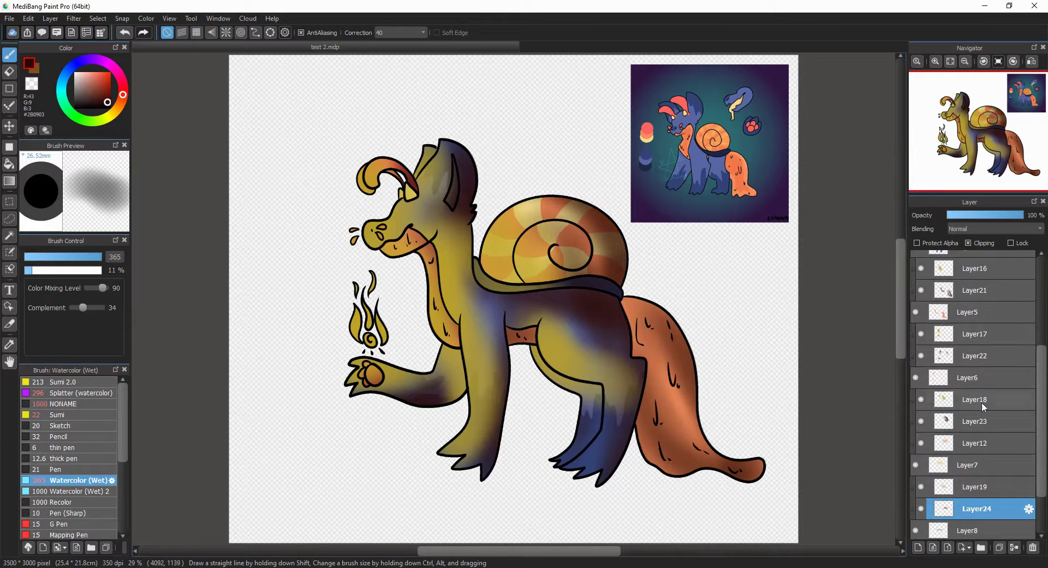
scroll(983, 406, down, 3)
click(974, 266)
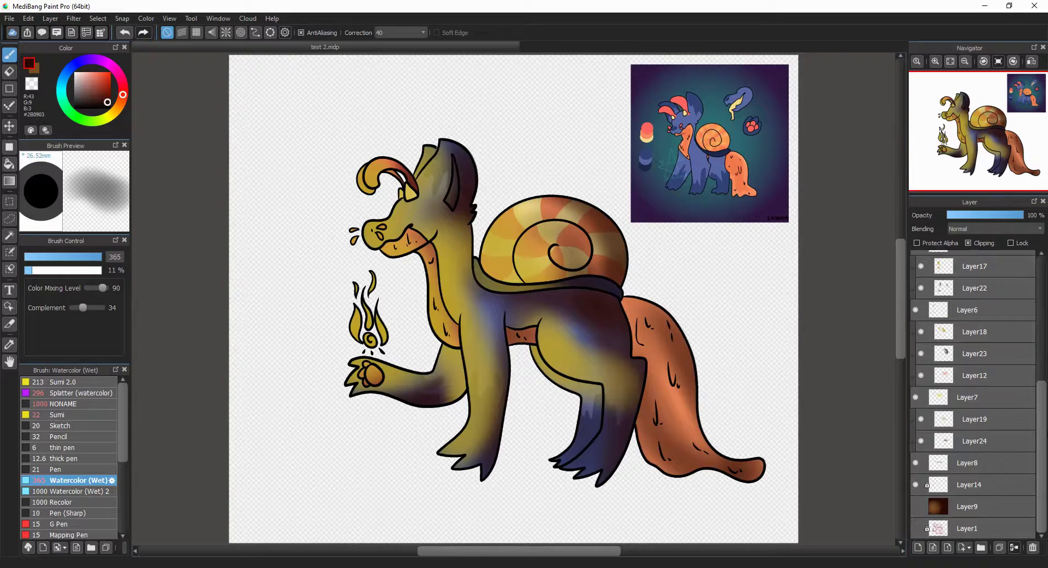
Apply Gaussian Blur to the body's shadow on Layer20 and to its glow on Layer15
scroll(975, 382, up, 5)
click(977, 348)
click(73, 18)
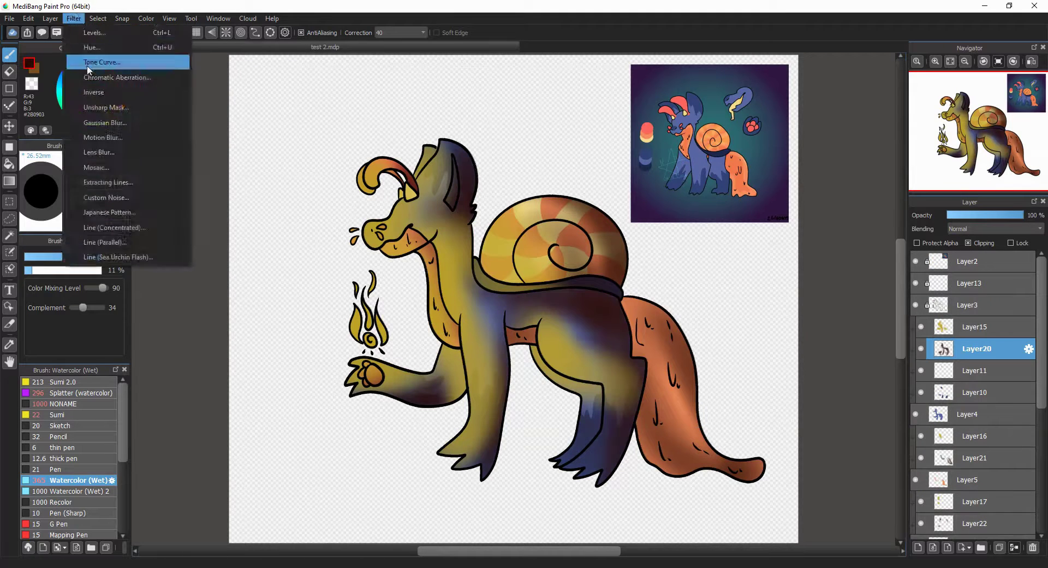
click(104, 122)
click(738, 303)
click(977, 326)
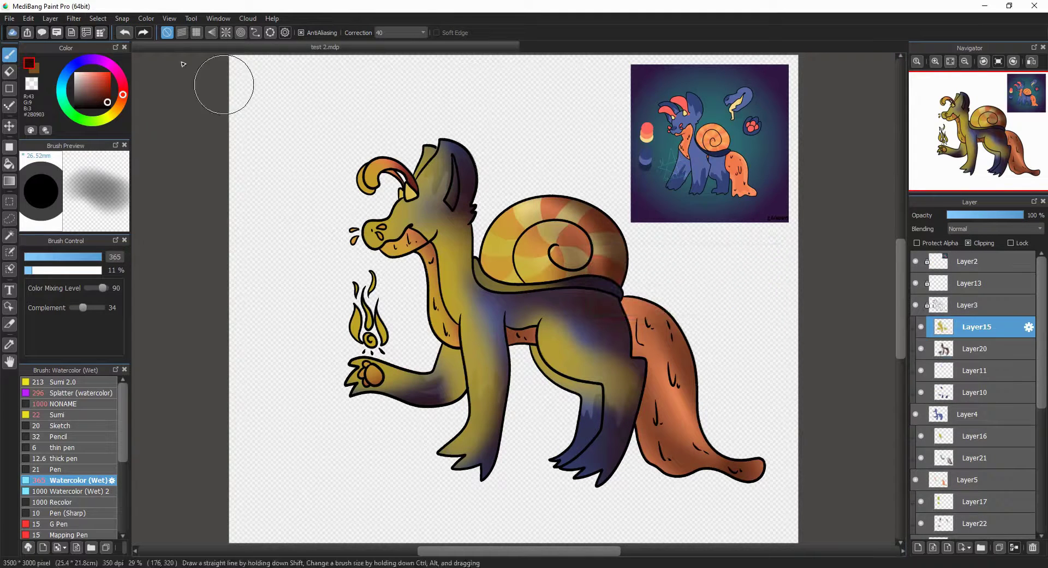
click(74, 18)
click(105, 123)
click(738, 303)
Set Layer15 to Add blending at about 28% opacity and Layer20 to Multiply at 47% opacity
mouse_move(1005, 214)
mouse_down()
mouse_move(980, 214)
mouse_move(993, 214)
mouse_up()
click(982, 228)
click(960, 246)
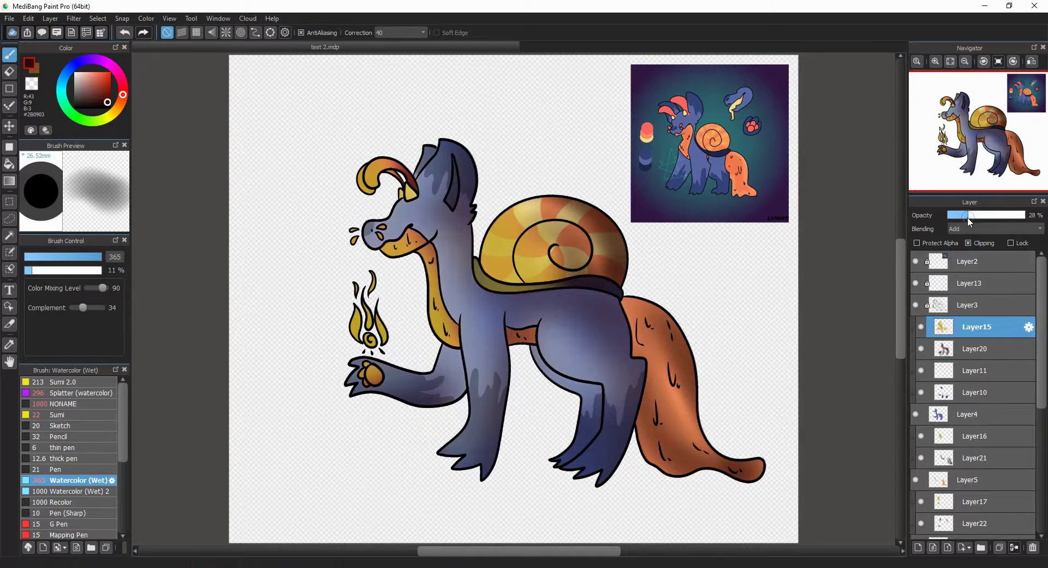
drag(993, 215, 983, 215)
Set the belly and tail glow on Layer16 to Add blending and apply Gaussian Blur to it
scroll(1035, 367, down, 3)
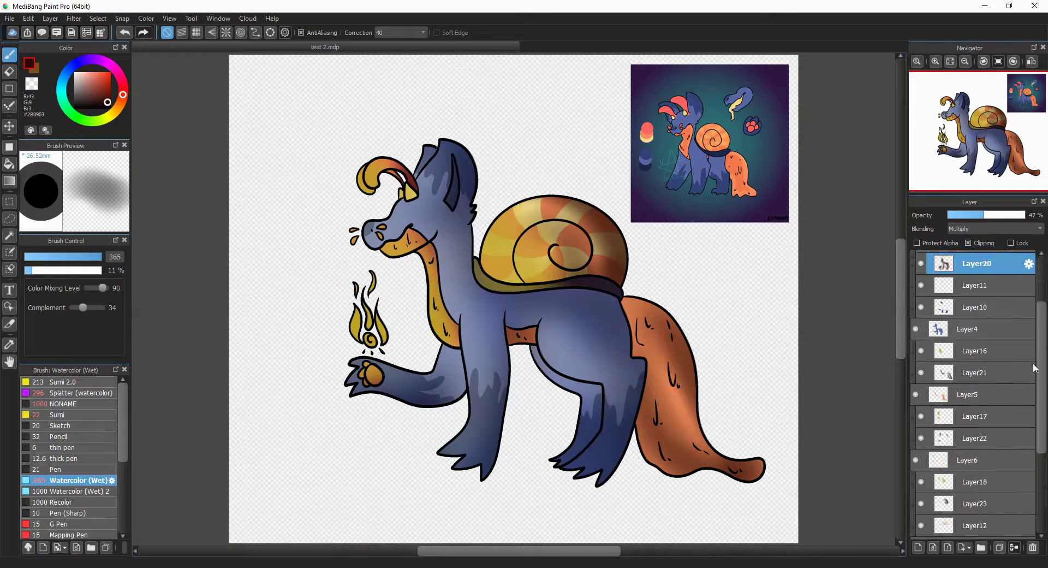
click(977, 351)
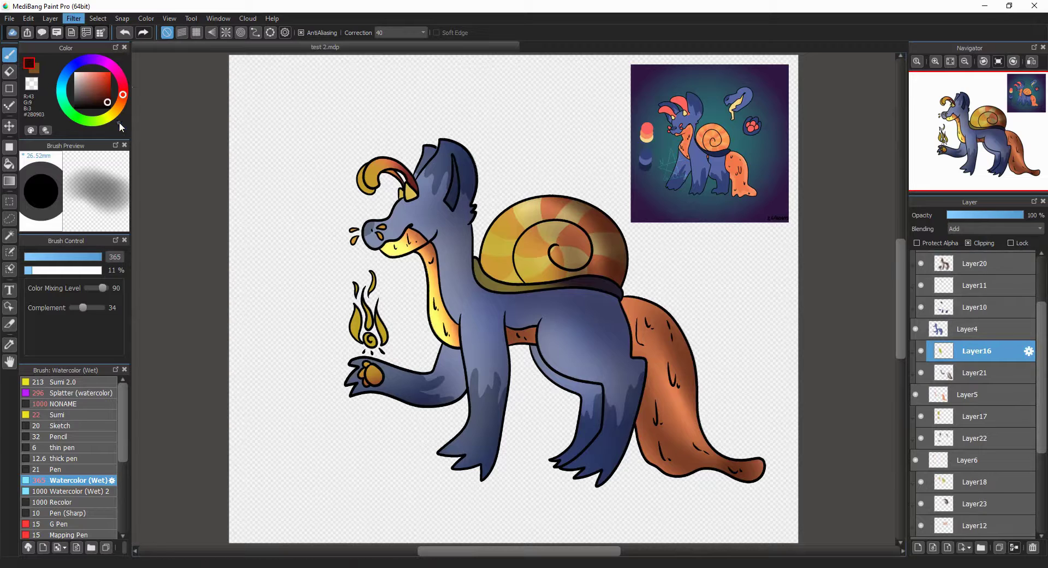
click(73, 18)
click(94, 31)
Set the tail and belly shadow on Layer21 to Multiply, apply Gaussian Blur and lower its opacity
click(977, 373)
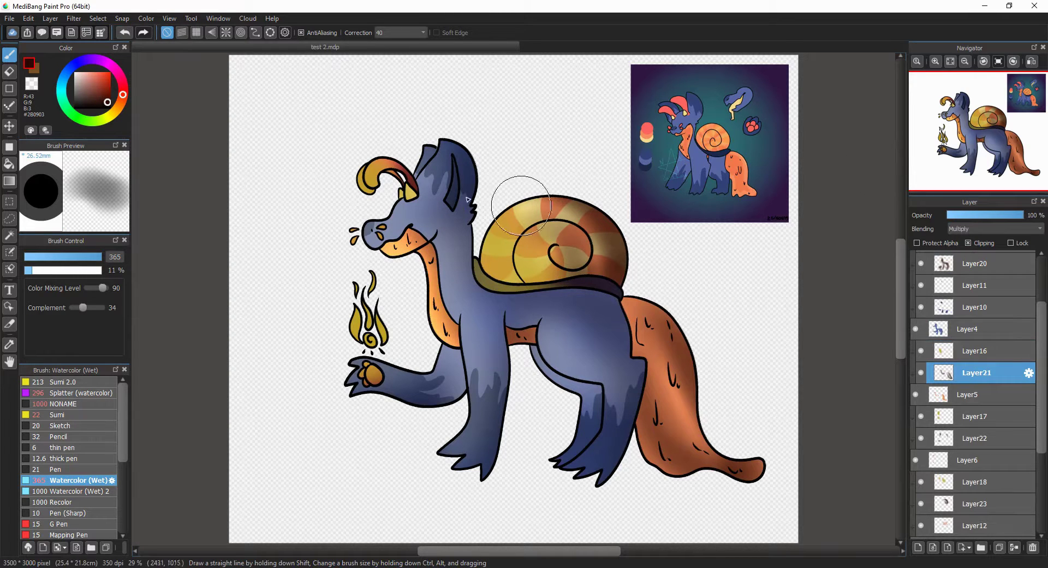
click(80, 20)
click(94, 31)
click(762, 309)
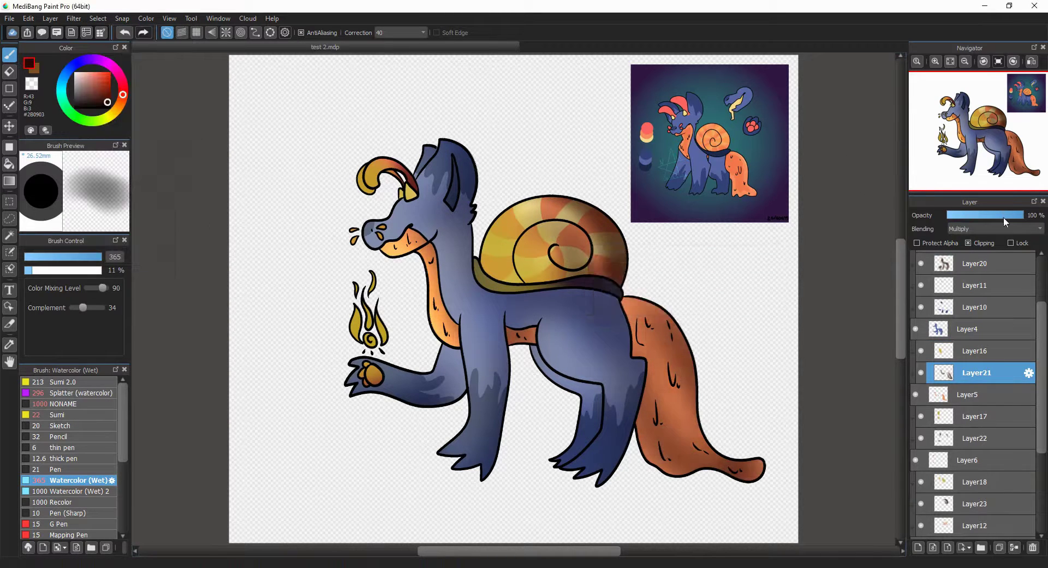
drag(1023, 215, 1004, 214)
Set Layer22 to Multiply and Layer17 to Add blending, and apply Gaussian Blur to Layer17
scroll(1044, 325, down, 5)
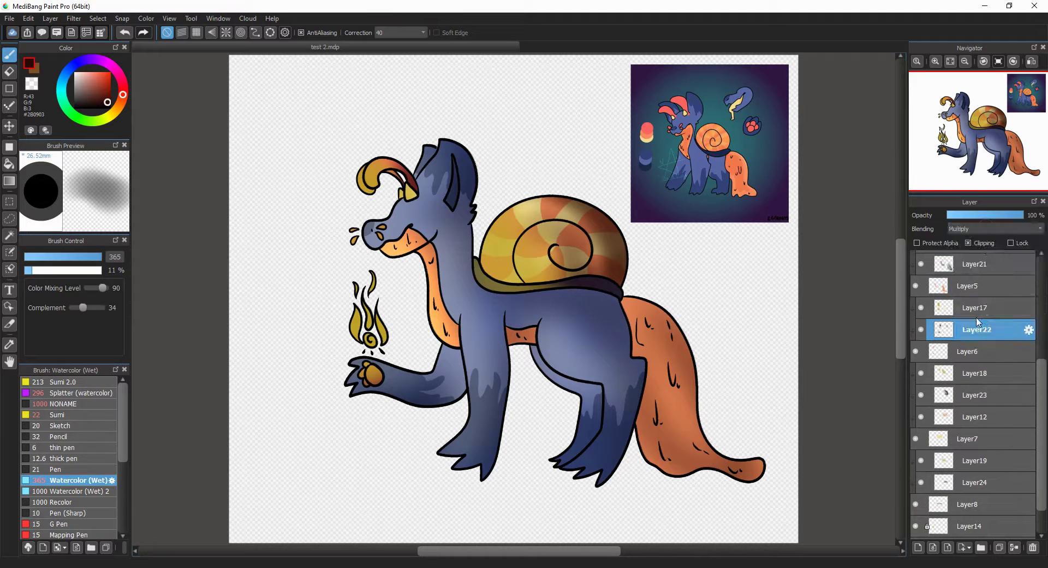
click(976, 308)
click(74, 18)
click(94, 30)
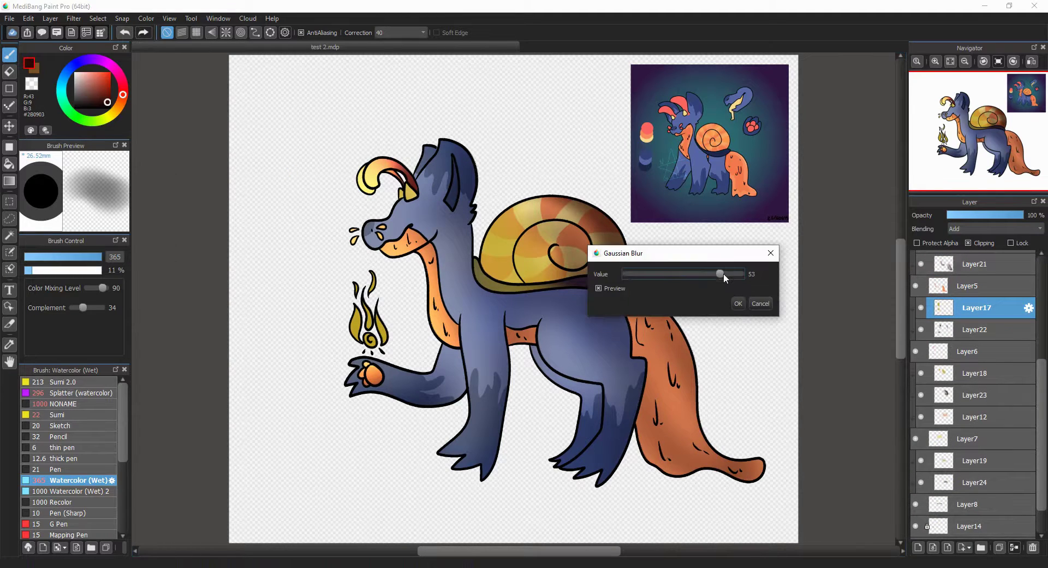
click(737, 303)
Apply Gaussian Blur to the horn and paw pad shadow on Layer22
click(977, 329)
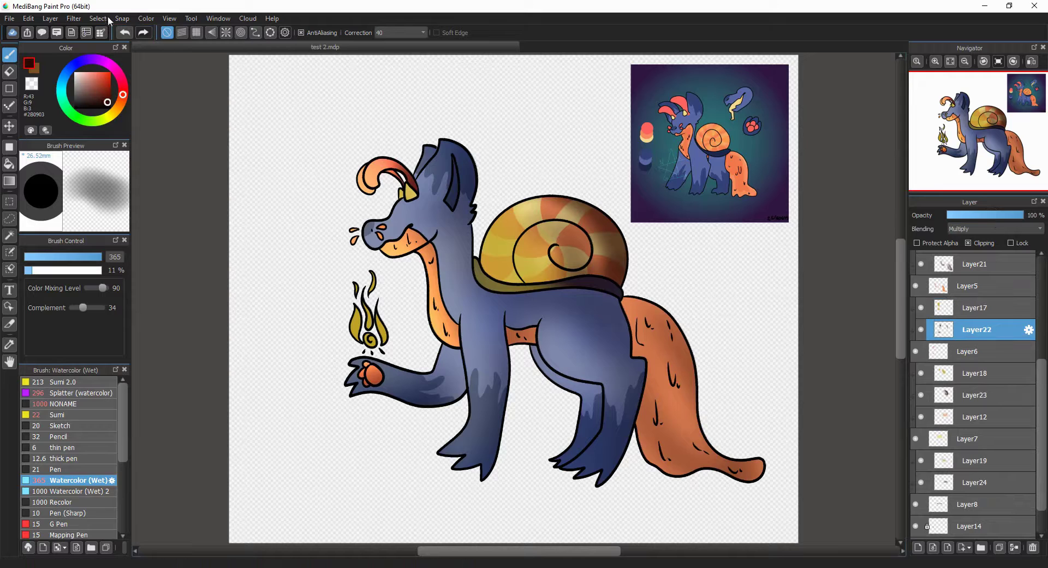
click(73, 18)
click(94, 31)
click(740, 305)
Set Layer23 to Multiply and Layer18 to Add blending, and apply Gaussian Blur to Layer18
click(984, 396)
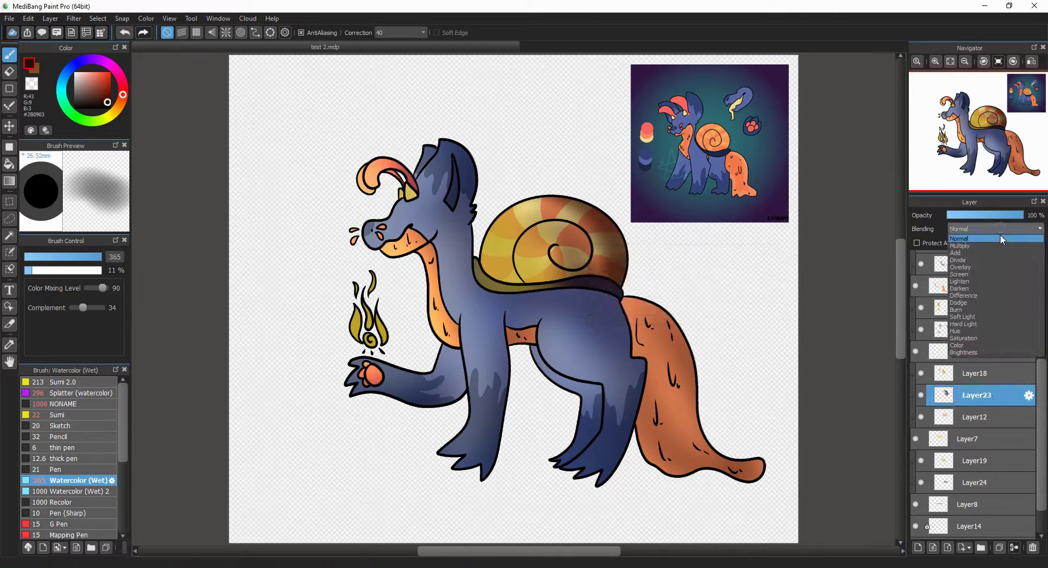
click(978, 373)
click(74, 18)
click(116, 123)
click(737, 302)
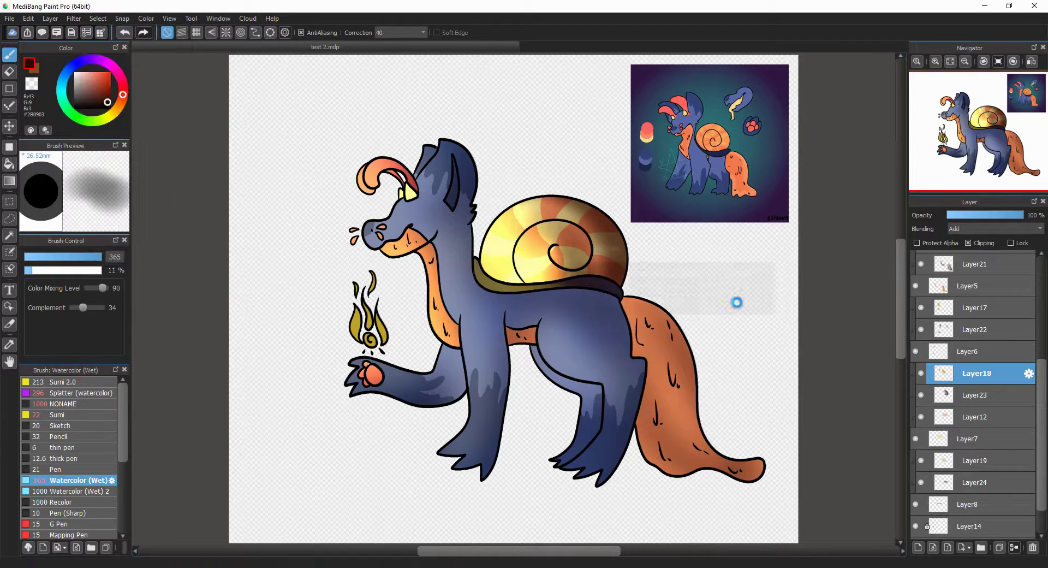
Apply a Gaussian Blur of 64 to the shell shadow on Layer23
click(977, 395)
click(74, 18)
click(105, 122)
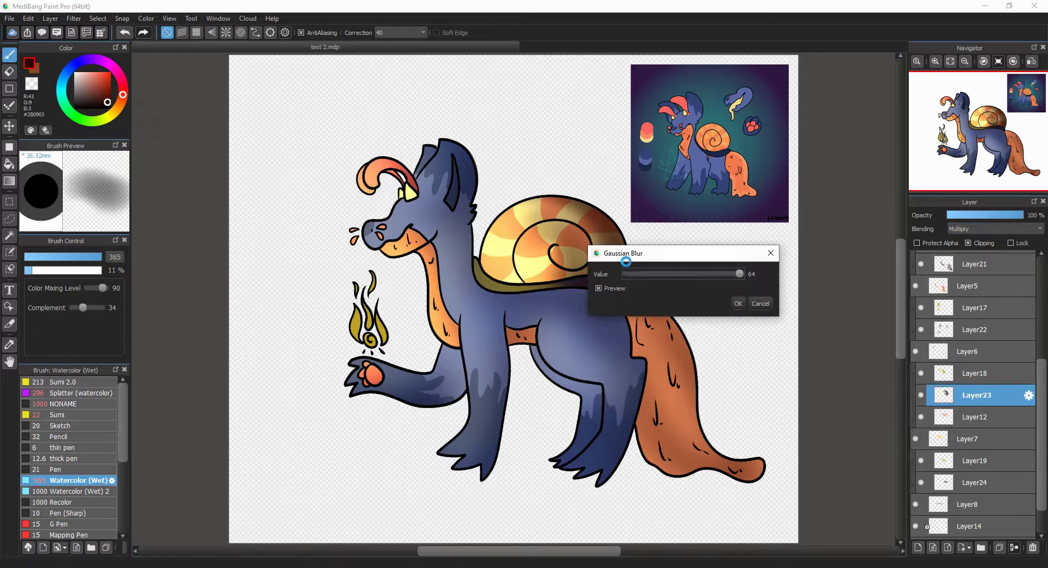
click(739, 303)
Set Layer19 to Add and Layer24 to Multiply blending, and apply a Gaussian Blur of 64 to Layer24
scroll(988, 382, down, 2)
click(987, 419)
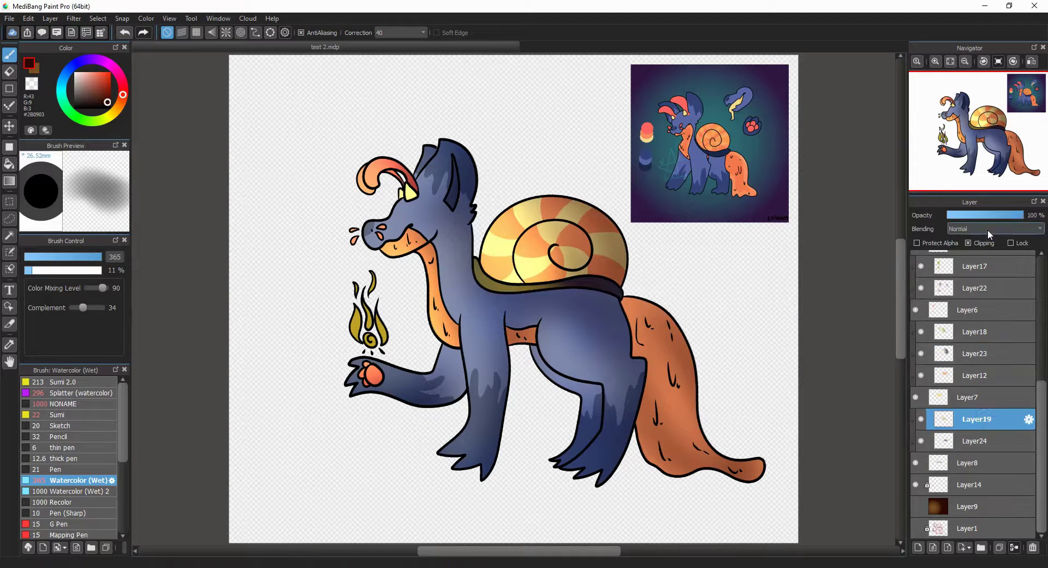
click(977, 440)
click(74, 19)
click(105, 123)
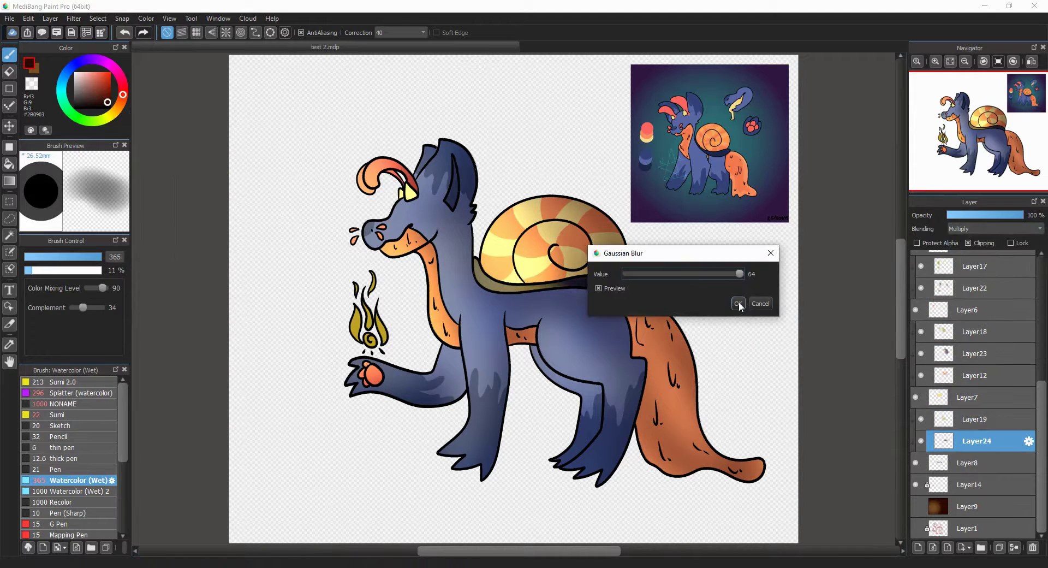
click(738, 303)
Apply Gaussian Blur to the band's glow on Layer19 and lower the opacity of its shadow on Layer24
click(978, 419)
click(74, 18)
click(104, 123)
click(738, 303)
click(986, 443)
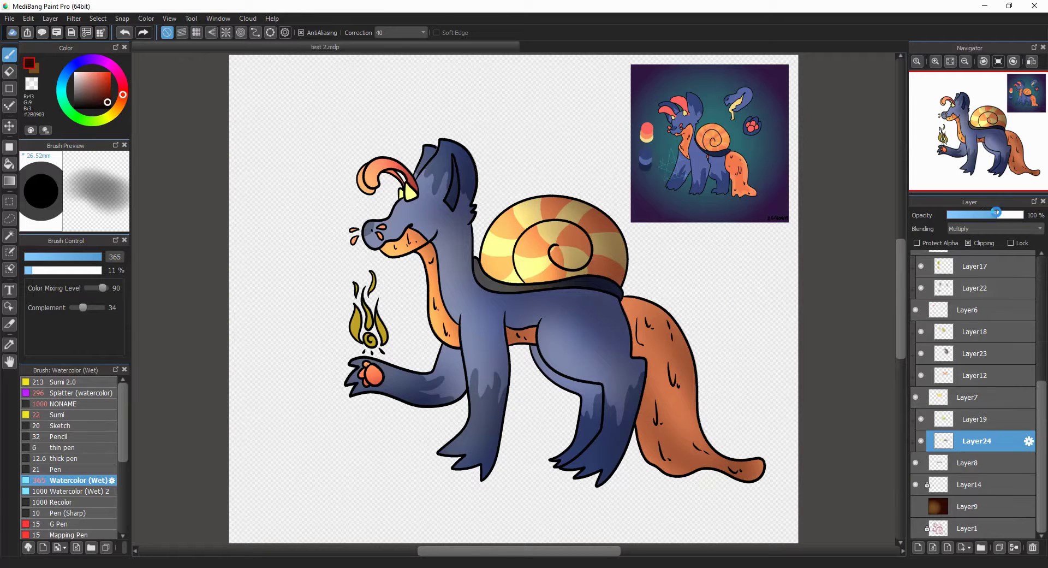
Show the background on Layer9 again and adjust it to saturation +19 and brightness -40
click(917, 506)
click(961, 507)
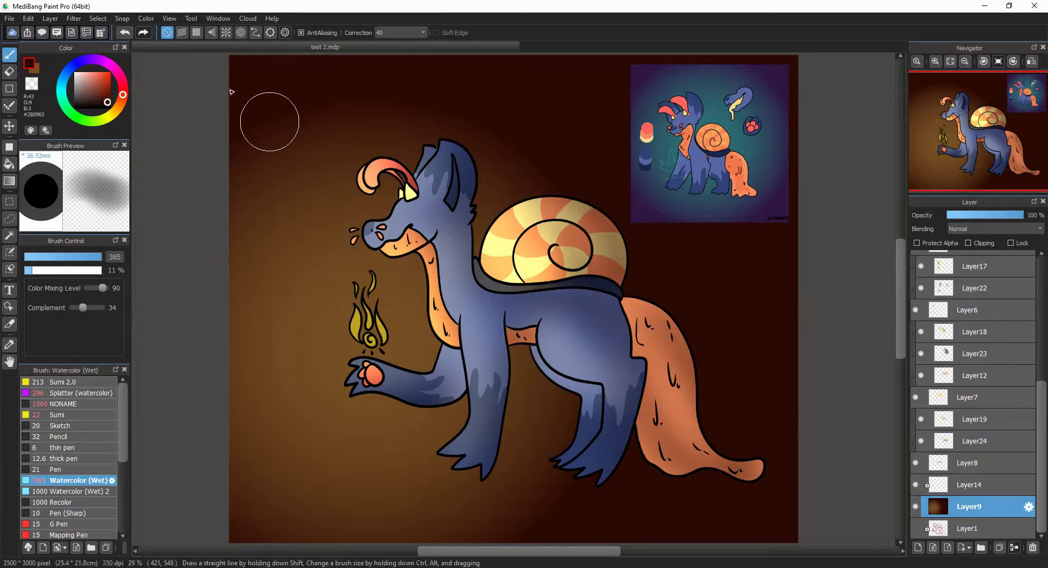
click(74, 18)
click(104, 88)
drag(724, 180, 694, 180)
drag(723, 165, 738, 162)
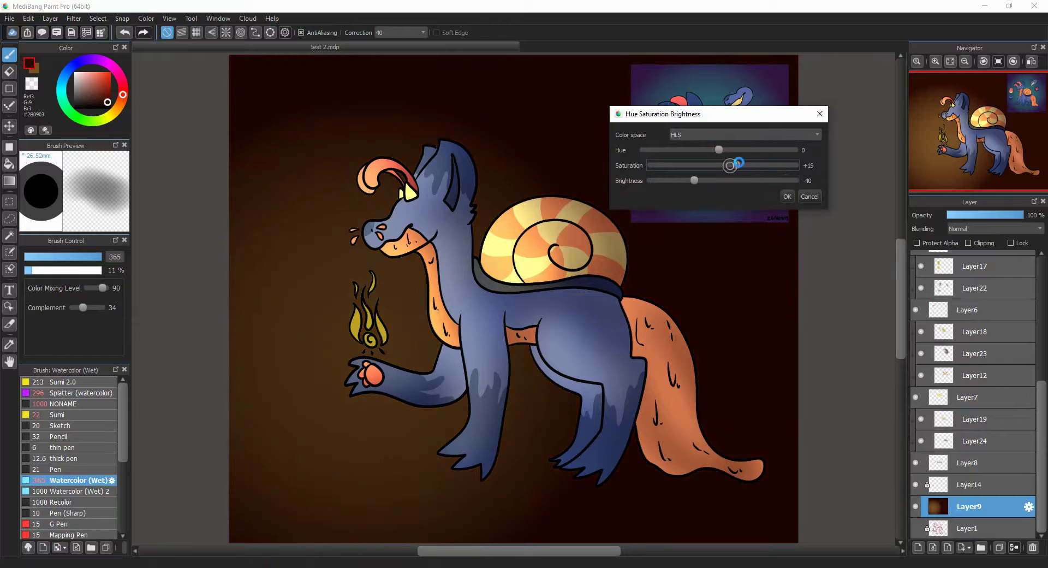
click(788, 196)
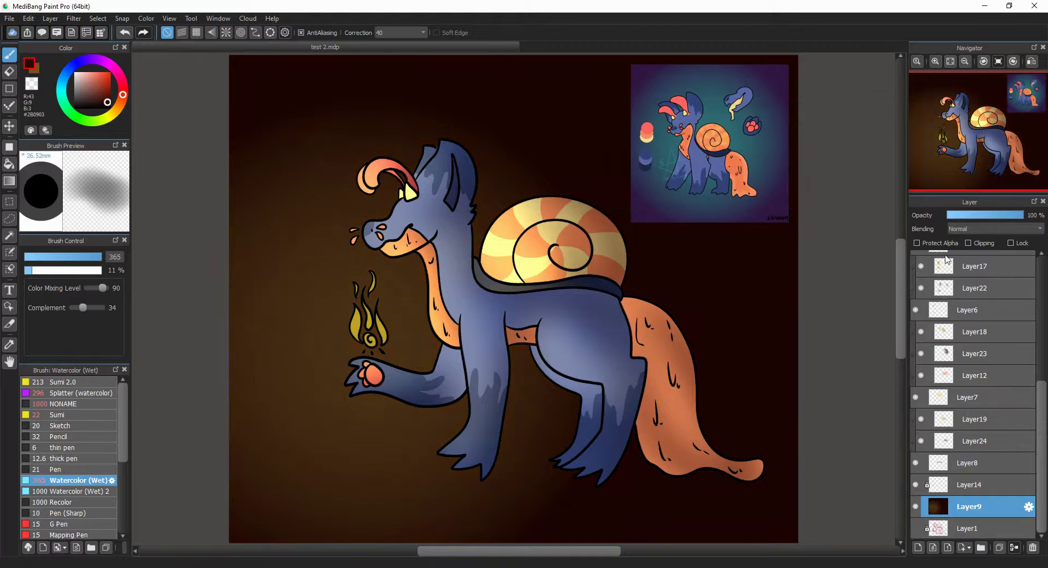
Add a new layer directly above Layer9, hide the reference image on Layer2, and choose the Sumi brush in black
click(919, 547)
click(55, 415)
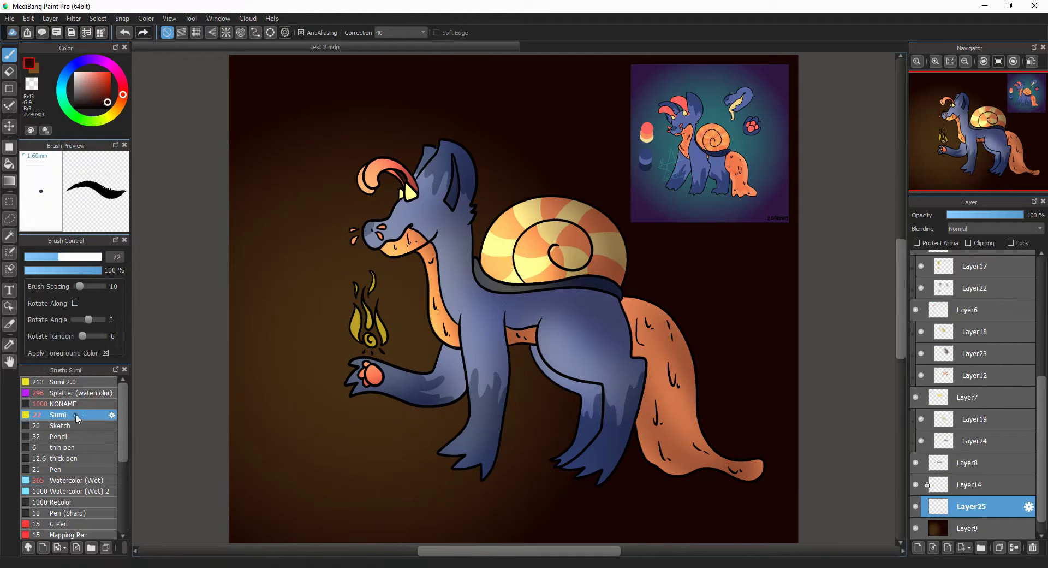
scroll(1006, 281, up, 5)
click(916, 261)
click(1041, 521)
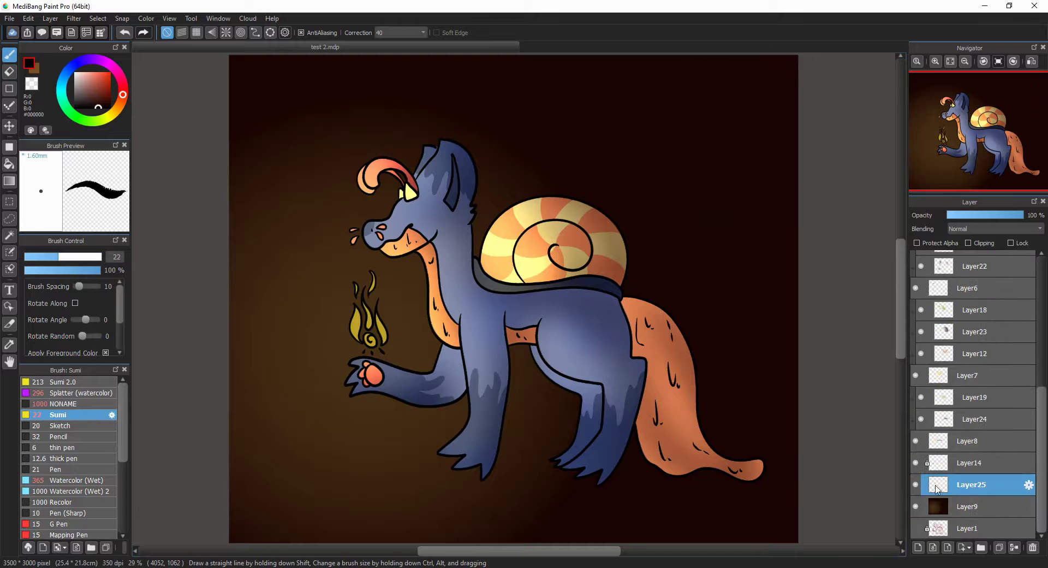
click(9, 18)
key(Escape)
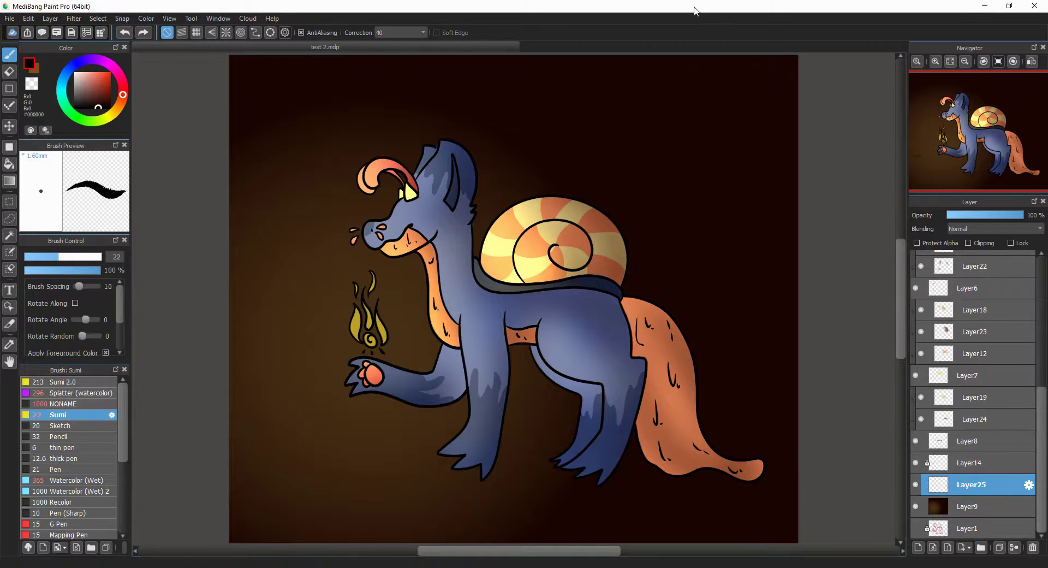
click(986, 6)
key(alt+Tab)
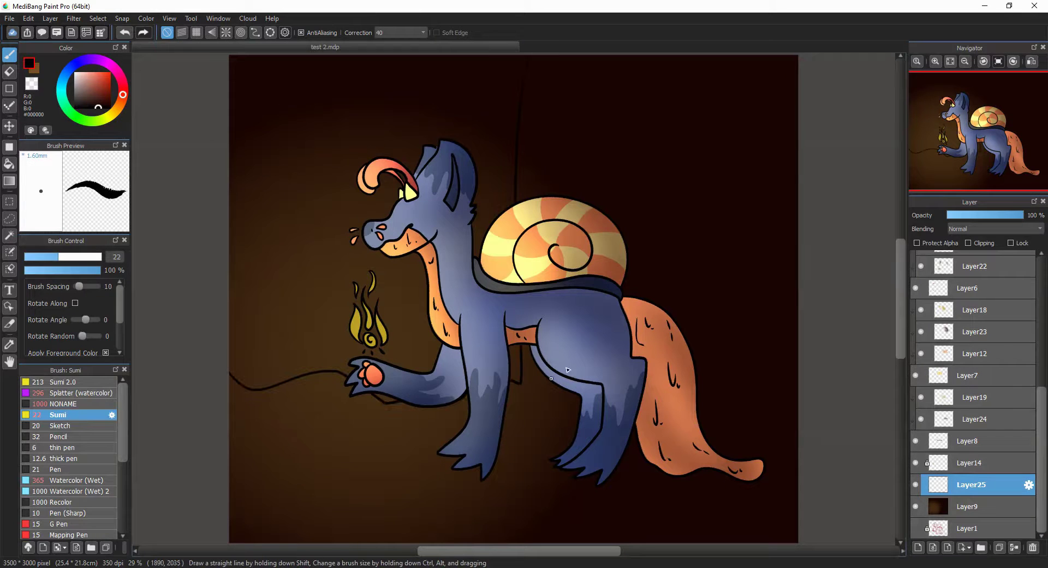
Draw black outlines of cave walls, a floor line and small ground rocks behind the creature on Layer25
mouse_move(229, 261)
mouse_down()
mouse_move(299, 314)
mouse_move(342, 56)
mouse_up()
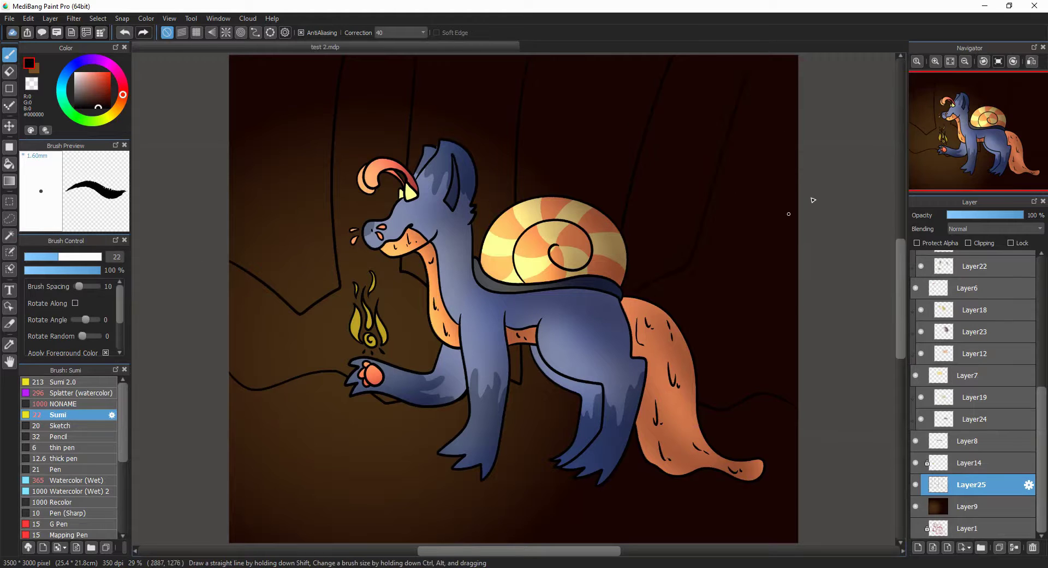
mouse_move(368, 471)
mouse_down()
mouse_move(294, 468)
mouse_move(379, 471)
mouse_move(377, 452)
mouse_move(364, 476)
mouse_up()
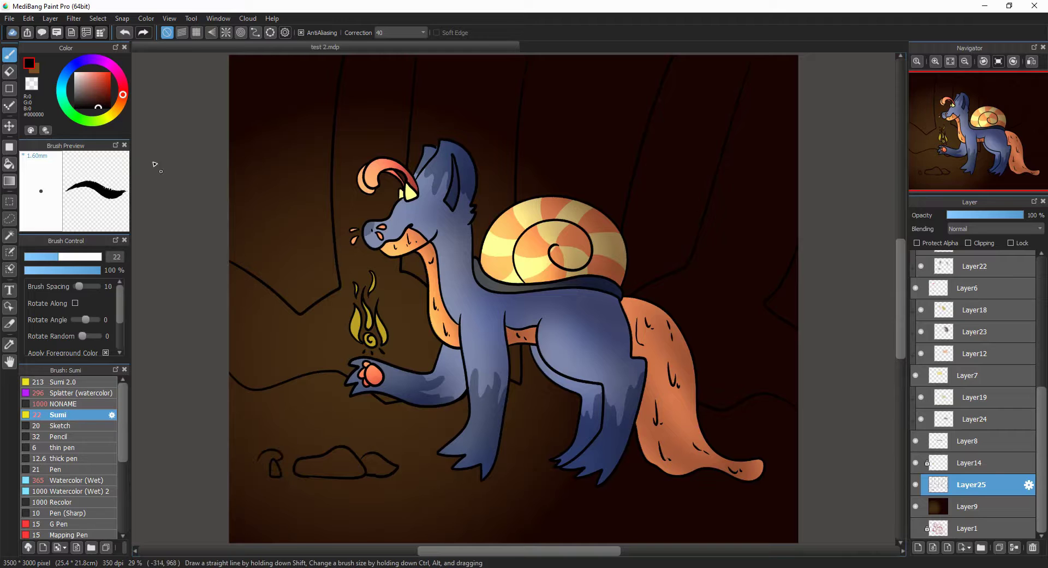
Draw a small mushroom with leafy tufts beside the ground rocks on Layer25
scroll(312, 451, up, 5)
drag(322, 289, 311, 300)
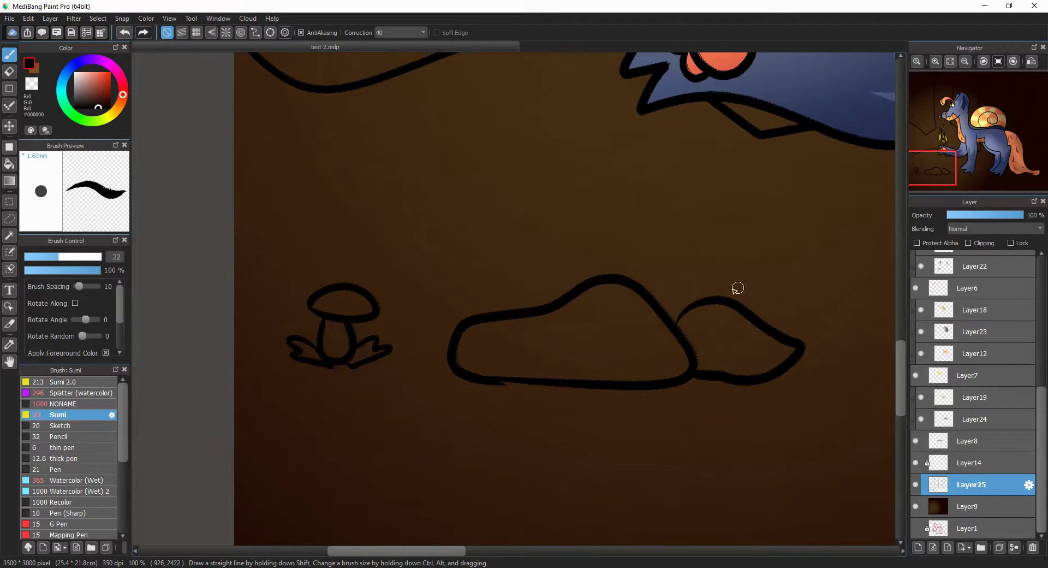
scroll(738, 288, down, 5)
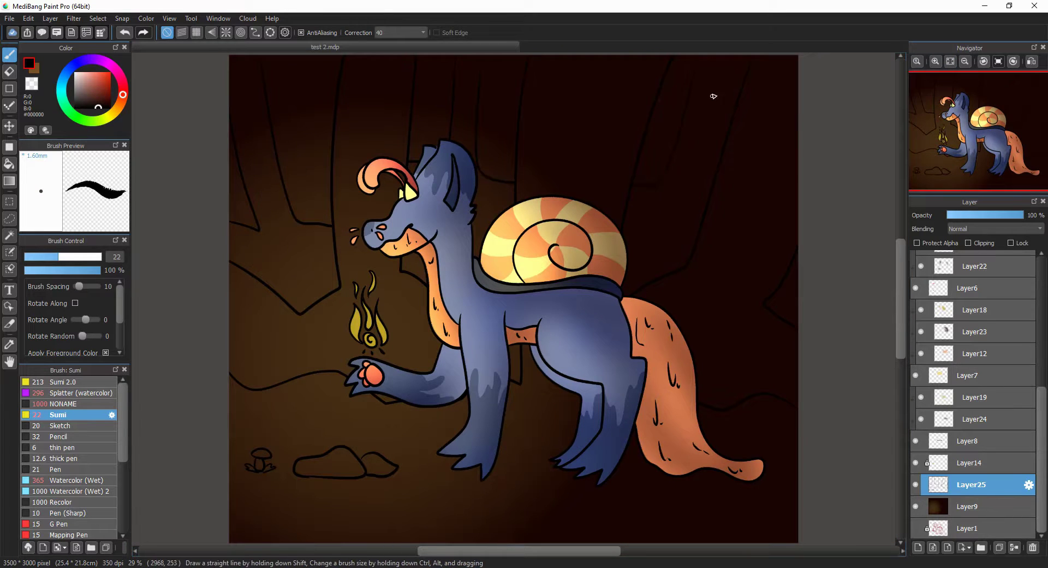
Add a layer above Layer9, hide Layer9, and fill the floor, central pillar, rocks and mushroom with brown #452E14
click(919, 547)
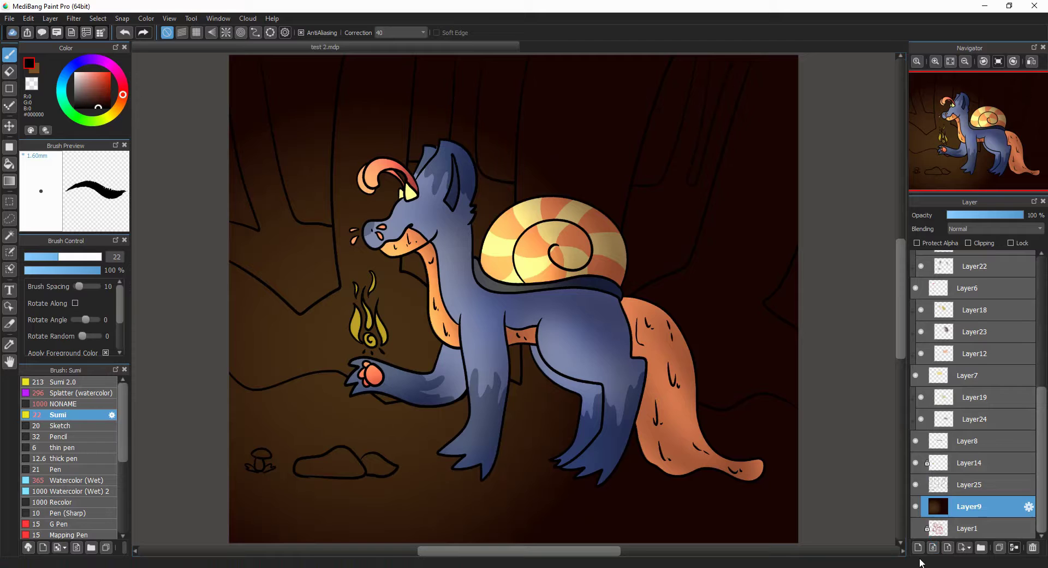
alt+click(297, 342)
key(g)
click(916, 528)
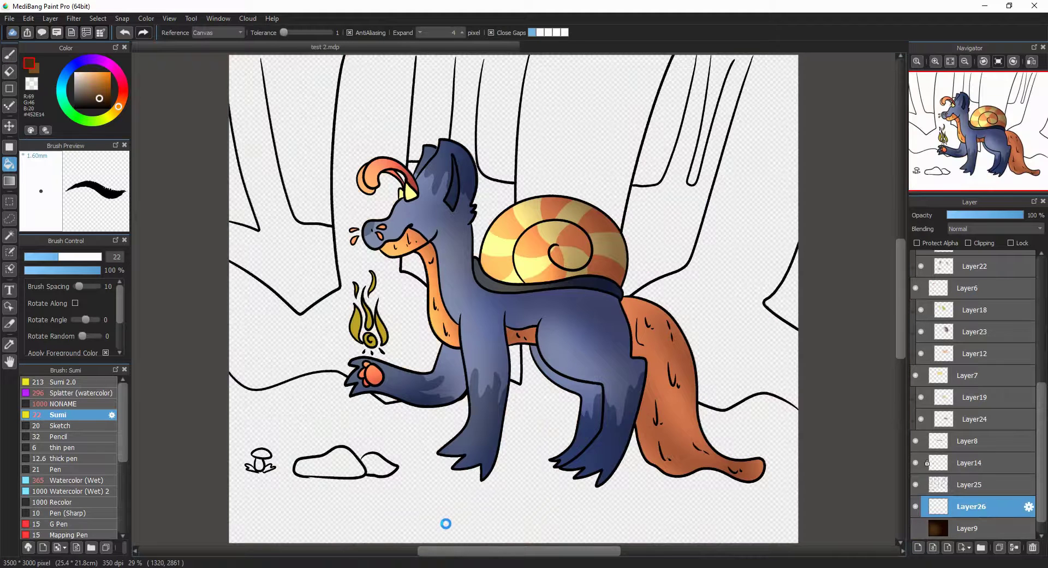
click(445, 523)
click(568, 180)
click(380, 467)
click(328, 464)
click(62, 403)
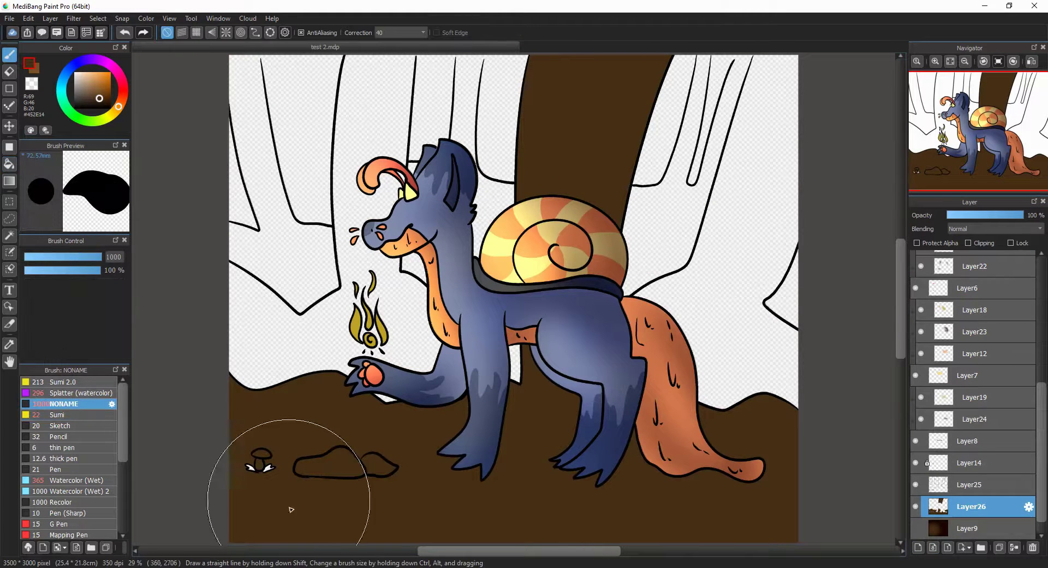
click(261, 468)
Fill the middle-distance cave walls on both sides with dark brown #1F1206 on a new layer above Layer26
key(g)
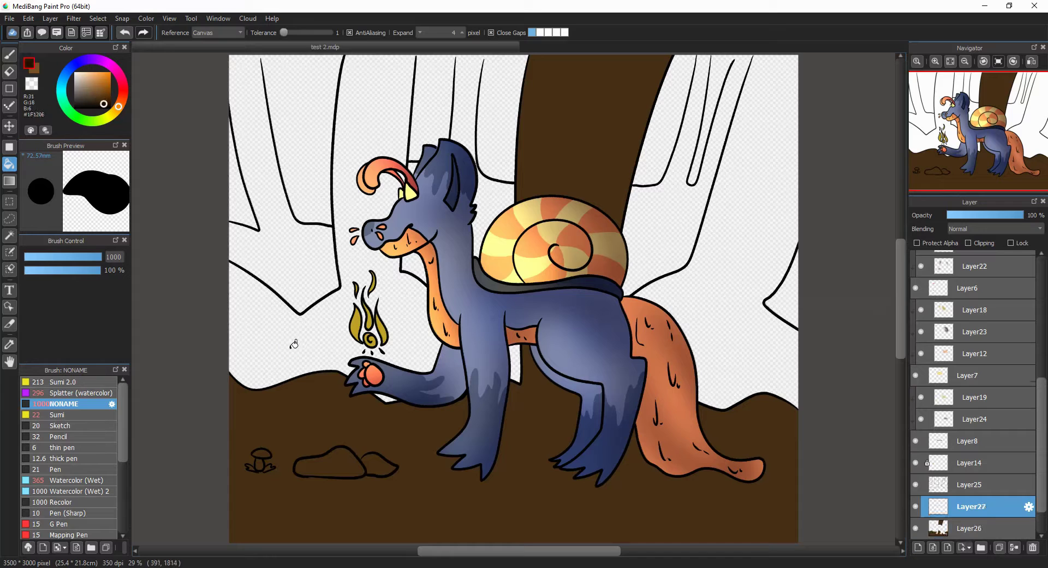
click(301, 358)
click(125, 32)
click(359, 177)
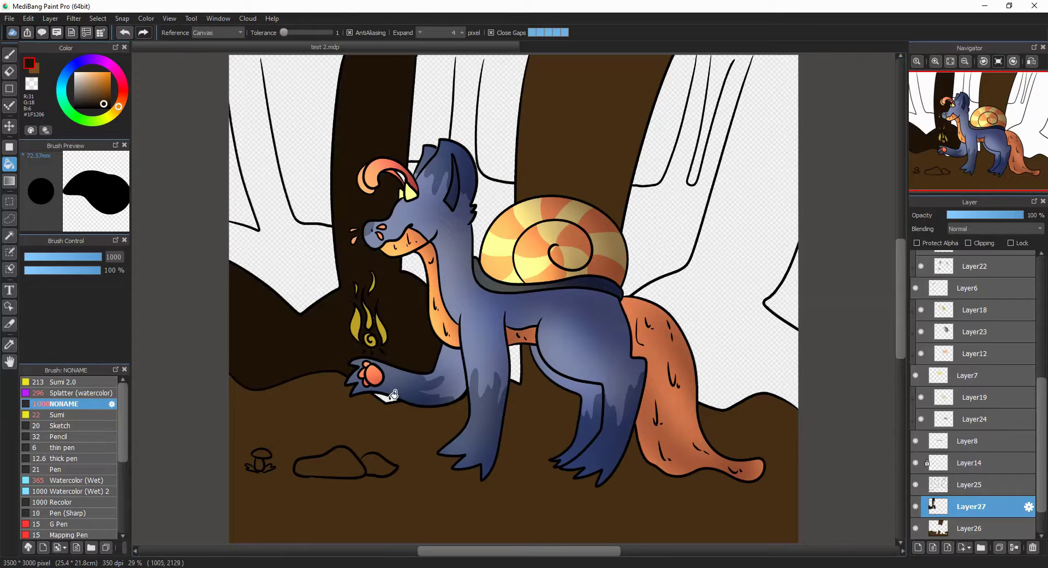
click(732, 308)
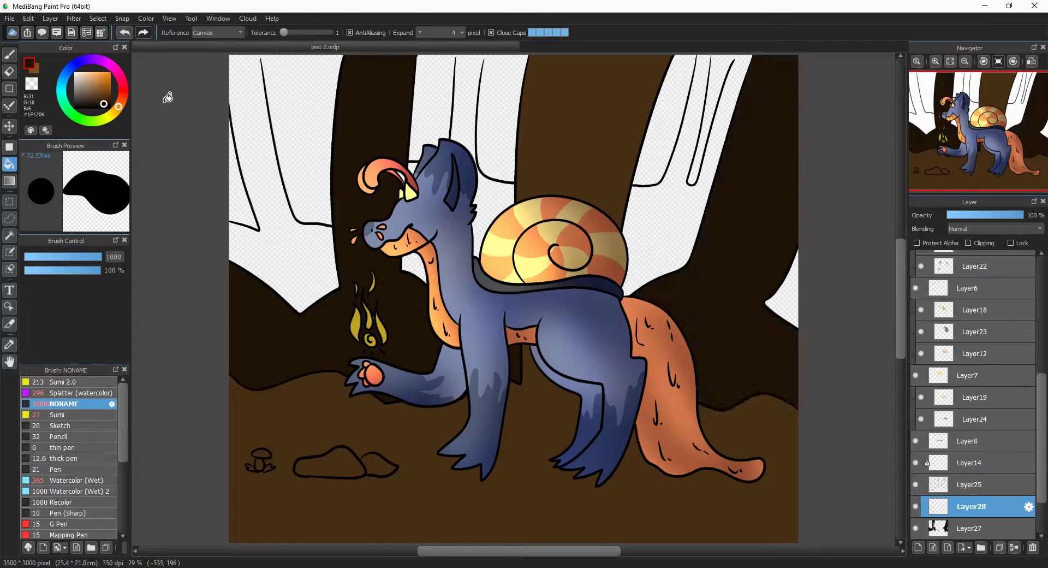
Move Layer28 below Layer27, extend the left wall outlines to the canvas edge, and fill the rear left walls with #1F1206
drag(972, 506, 972, 538)
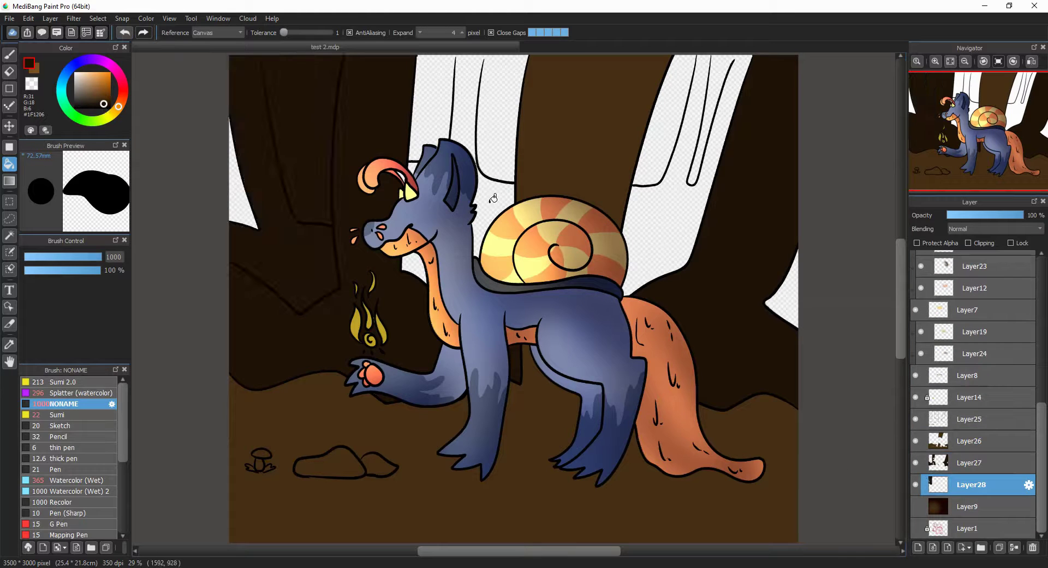
key(ctrl+z)
key(b)
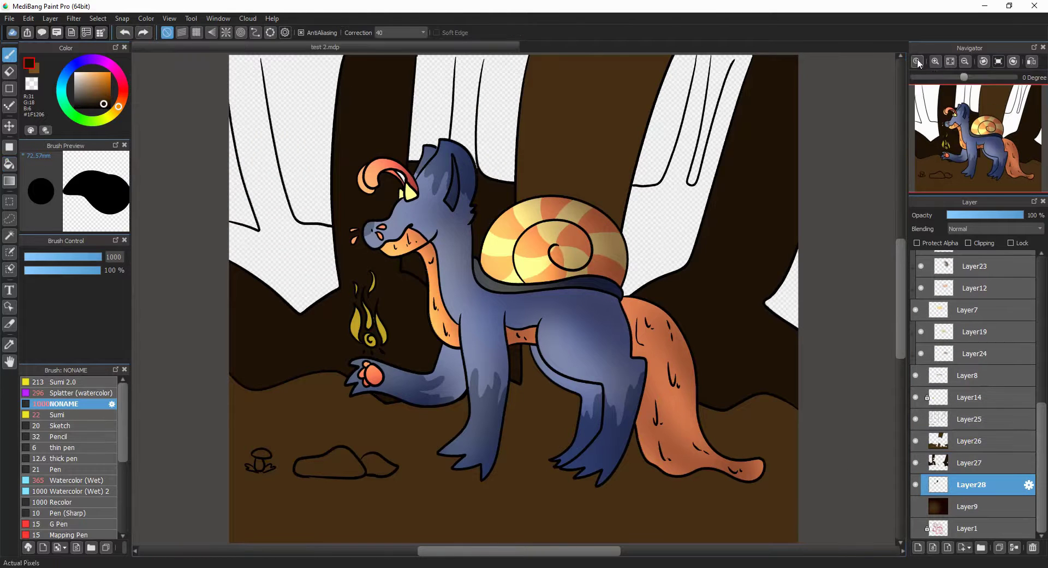
click(918, 62)
scroll(356, 141, down, 5)
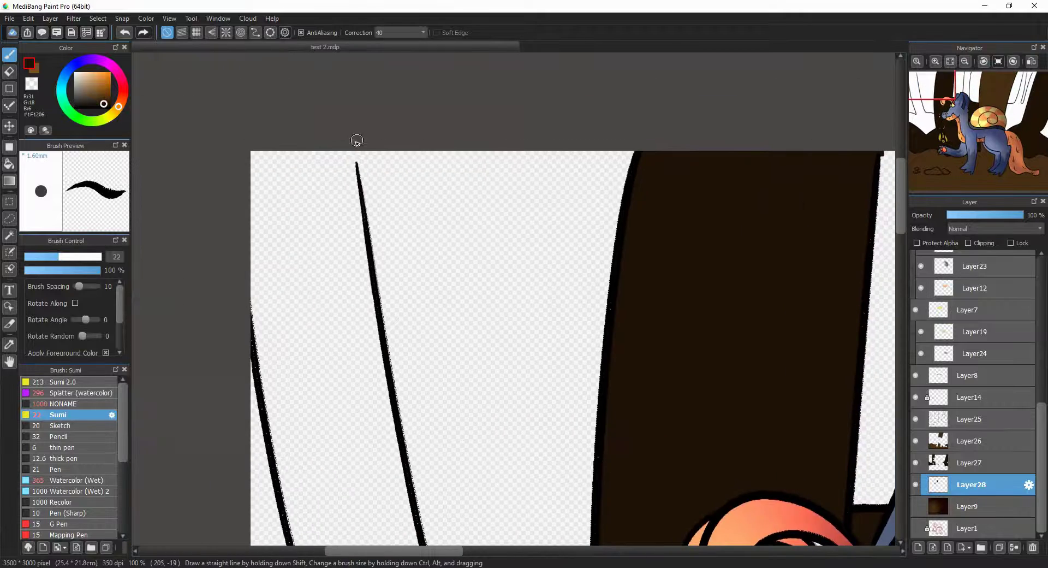
key(g)
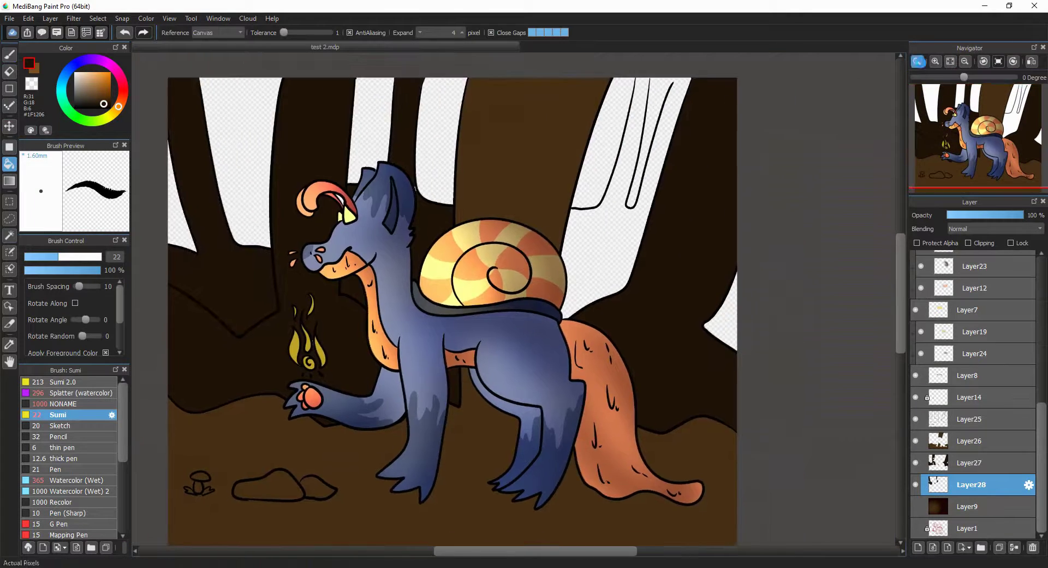
Close the outline gaps of the right-hand rear walls and fill them with #1F1206 on Layer28, touching up around the creature's head
scroll(491, 212, up, 5)
key(b)
key(g)
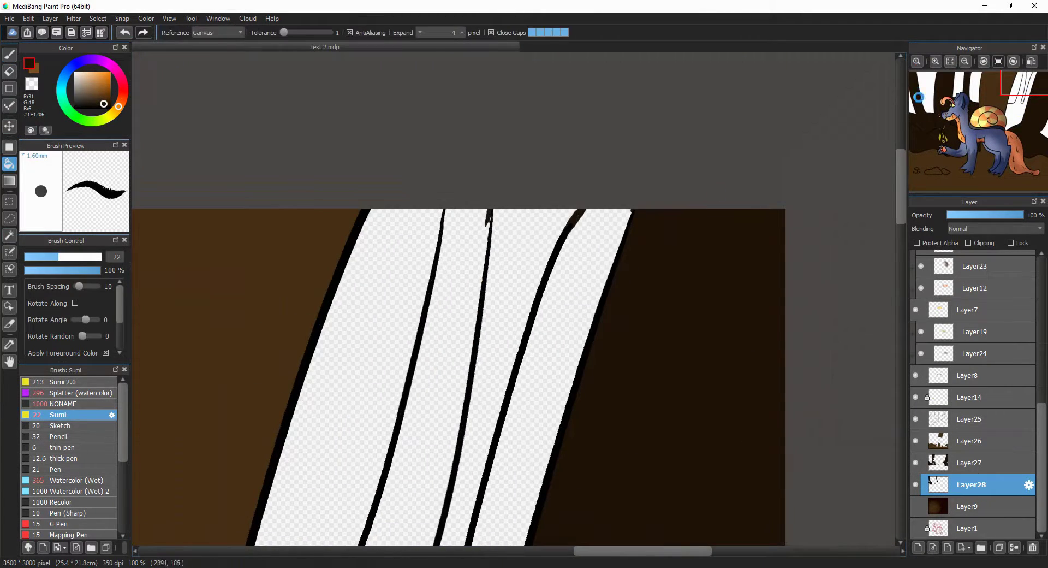
click(447, 328)
click(563, 328)
key(b)
drag(983, 131, 970, 112)
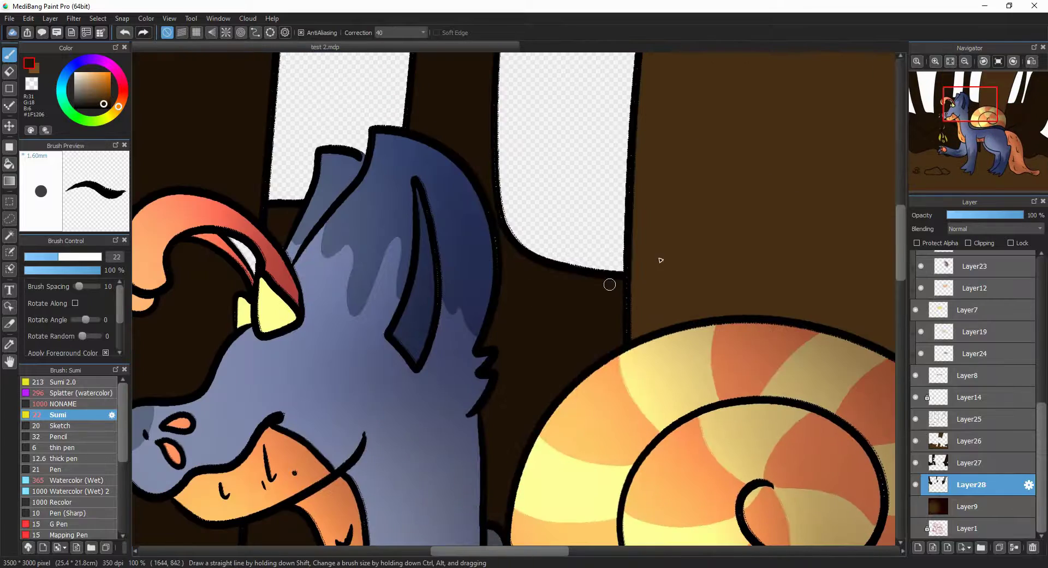
scroll(610, 284, left, 5)
Protect the alpha of Layer27 and repaint its cave walls with brown #37210B using the large NONAME brush
click(970, 463)
key(ctrl+0)
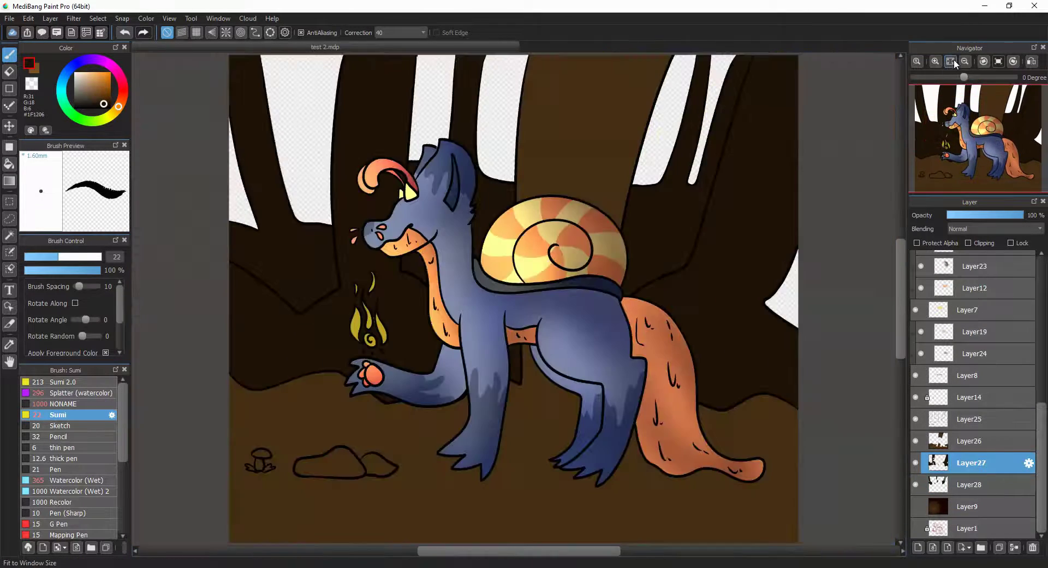
click(917, 243)
click(66, 403)
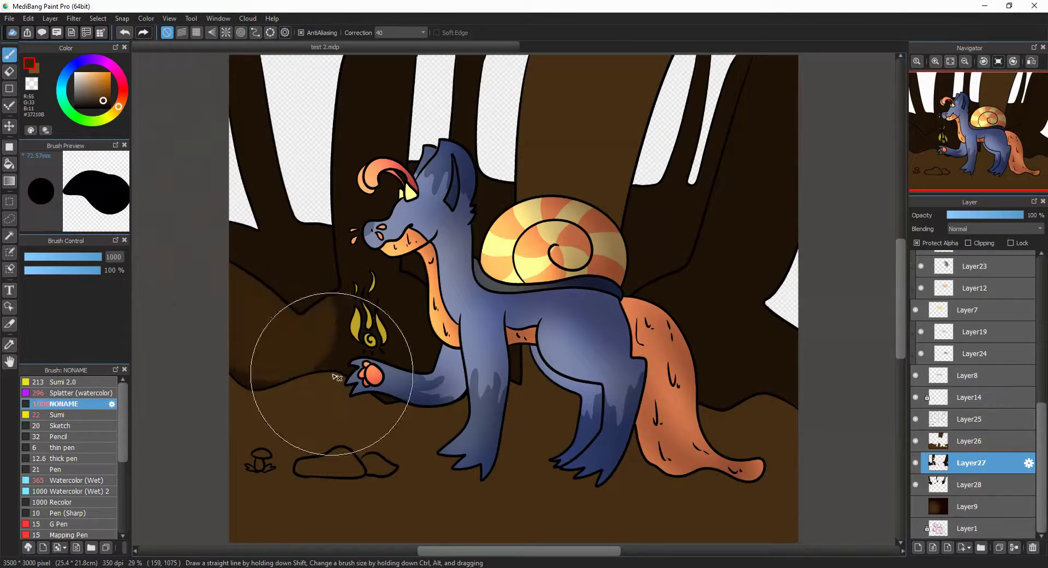
drag(742, 354, 702, 187)
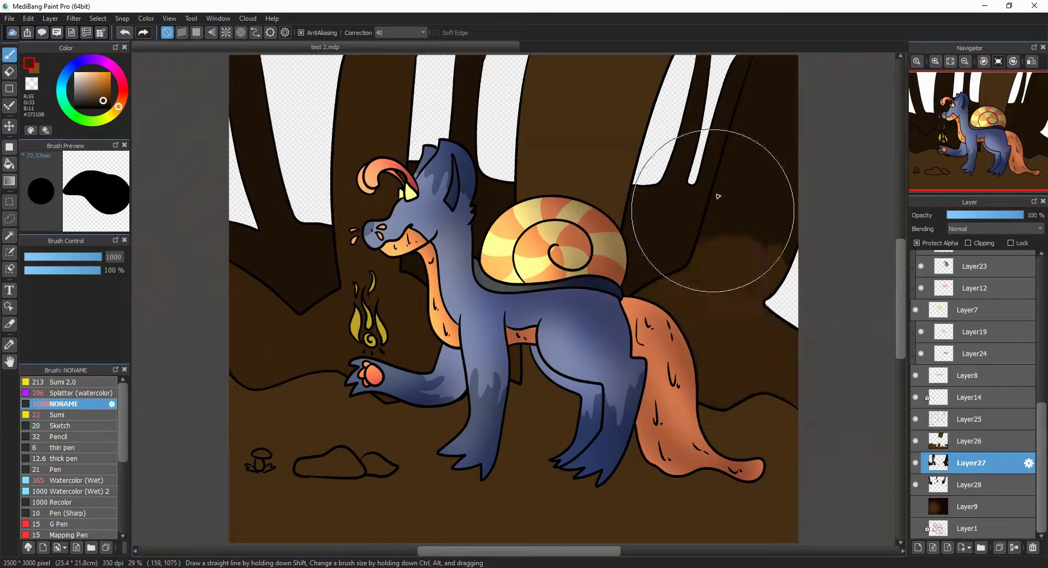
Fill the small gap at the right edge on Layer28, and fill the farthest background with #140A03 on a new layer beneath
click(969, 484)
key(g)
click(783, 295)
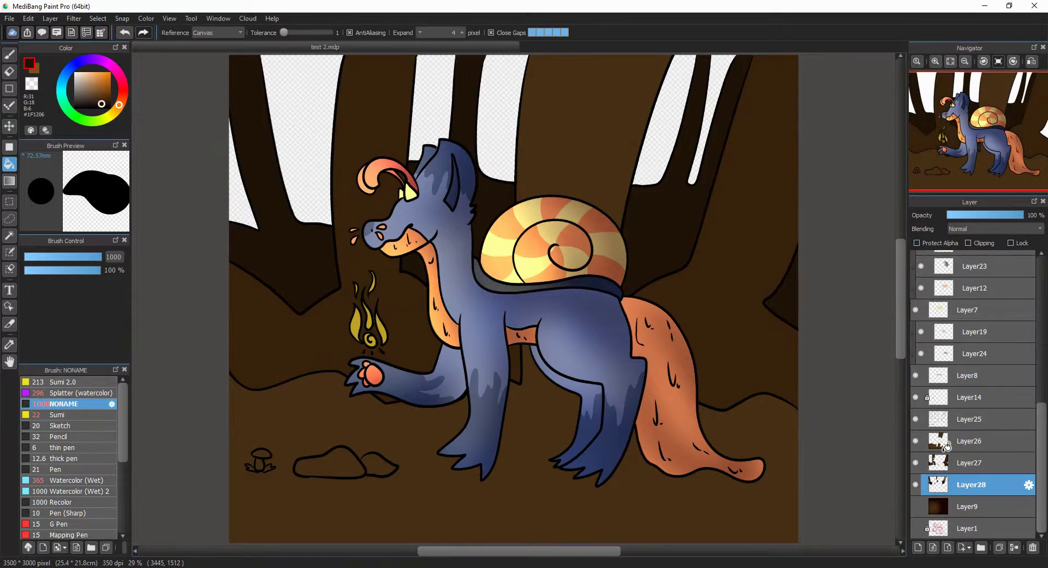
click(918, 547)
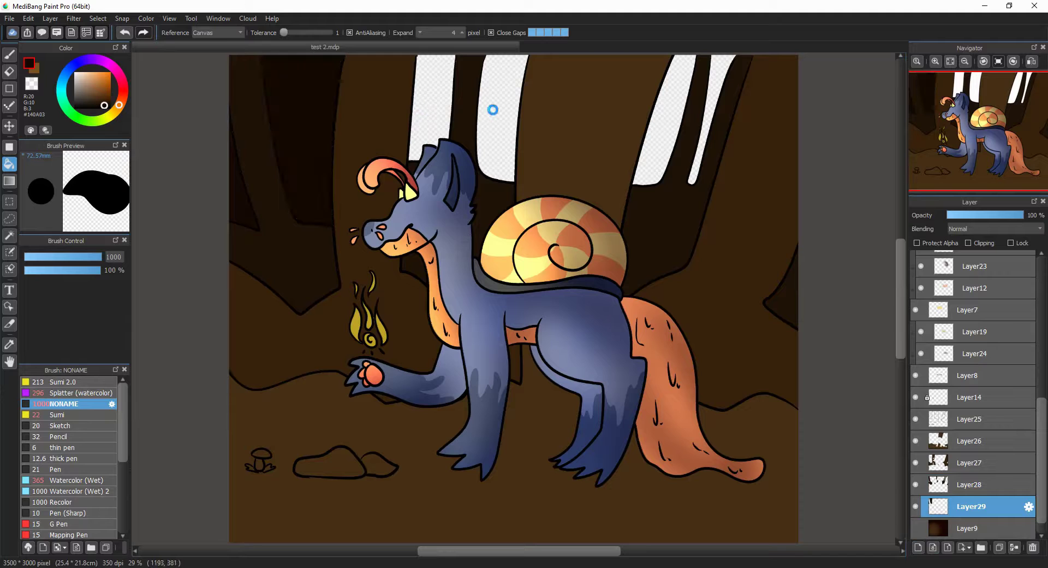
key(ctrl+z)
click(300, 128)
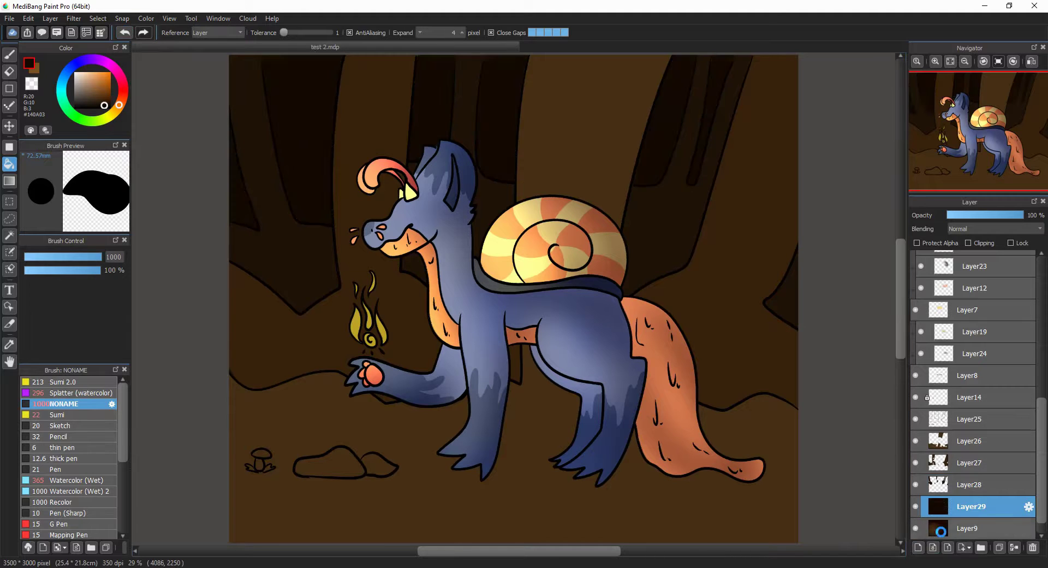
Try Layer9 above Layer26 in Overlay blending with its opacity reduced to 37%
click(969, 528)
drag(969, 528, 970, 445)
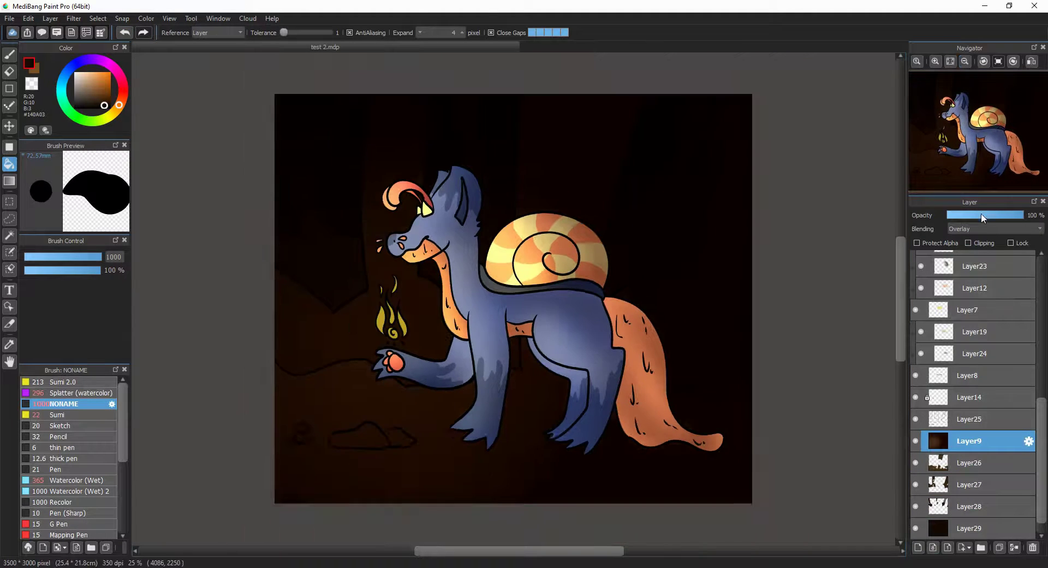
drag(981, 216, 976, 217)
click(992, 229)
click(985, 251)
click(985, 228)
click(985, 259)
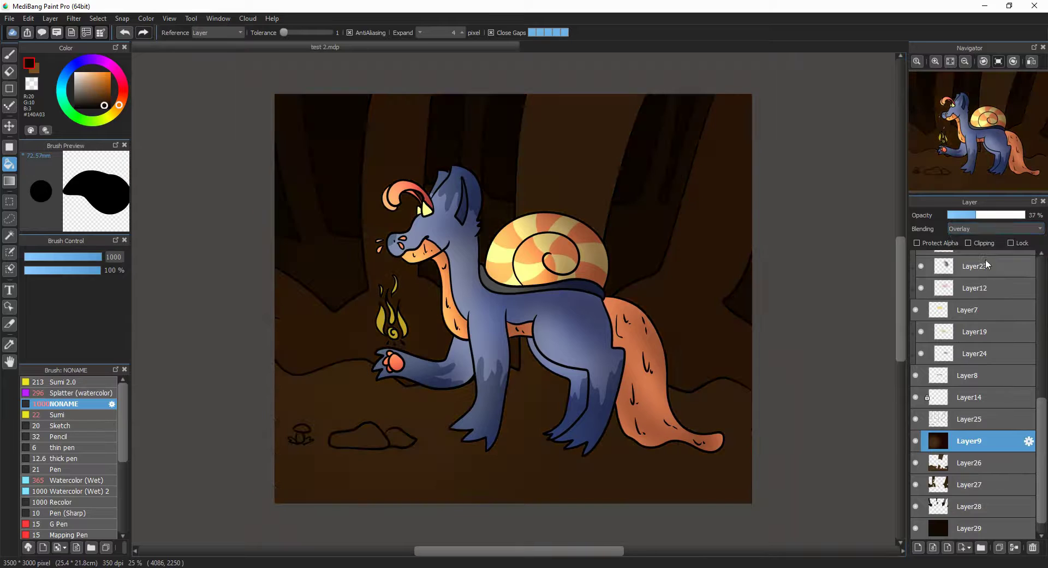
click(1006, 216)
Replace Layer9 with a new layer holding a circular gradient from orange #E1A122 at the flame to dark brown #230A04
click(1011, 552)
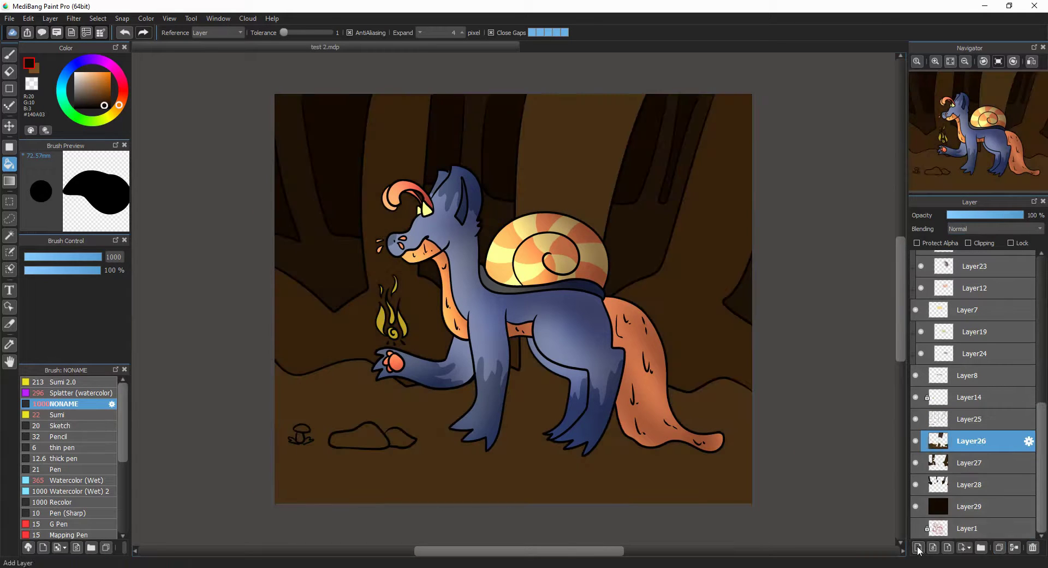
click(10, 181)
click(107, 80)
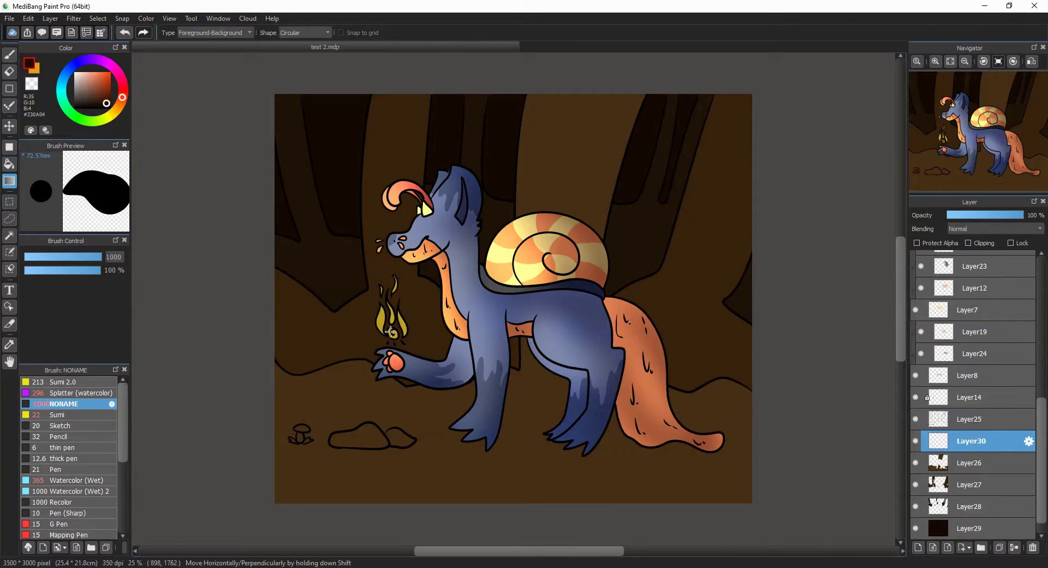
drag(403, 319, 590, 267)
key(x)
Set the gradient layer's blending to Overlay and its opacity to 68%
click(993, 228)
click(977, 273)
click(1000, 217)
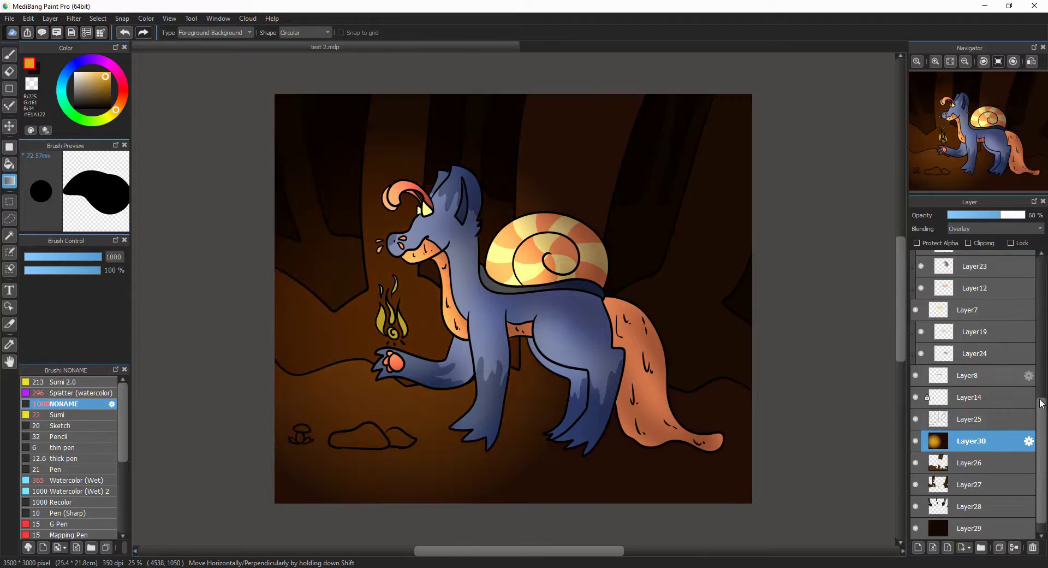
Move Layer30 above all the creature's layers, directly beneath Layer2, and lower its opacity to 36%
drag(971, 440, 975, 275)
key(ctrl+z)
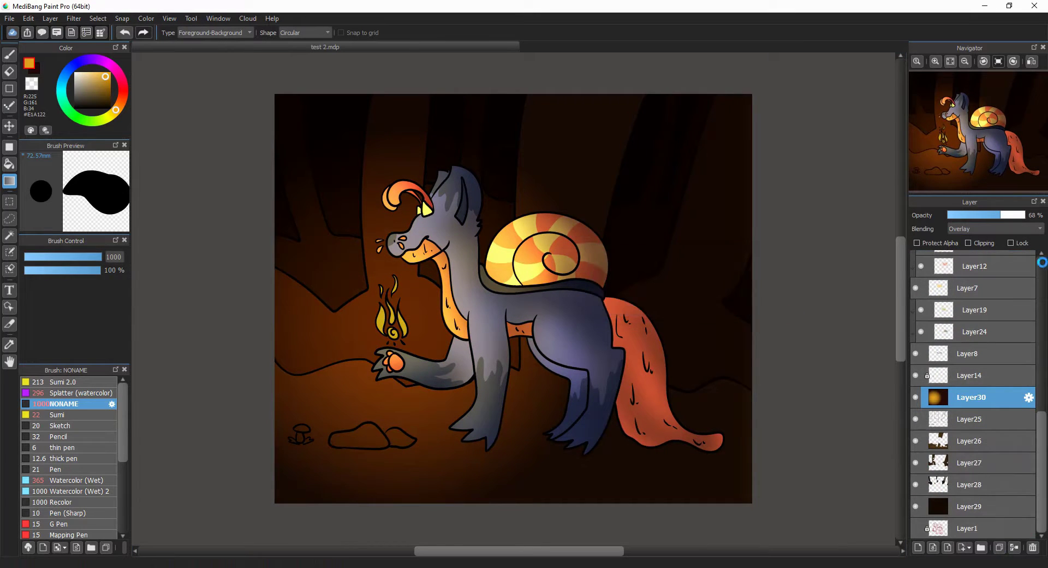
key(ctrl+y)
click(74, 18)
click(111, 151)
click(764, 302)
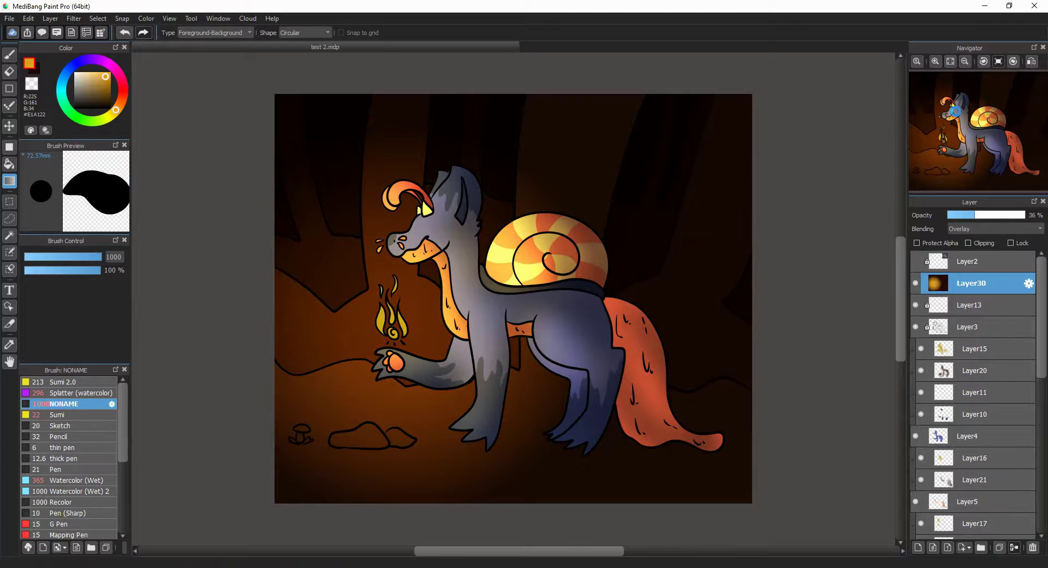
Try to select the creature by creating a selection from the opacity of Layer3
click(9, 72)
key(ctrl+z)
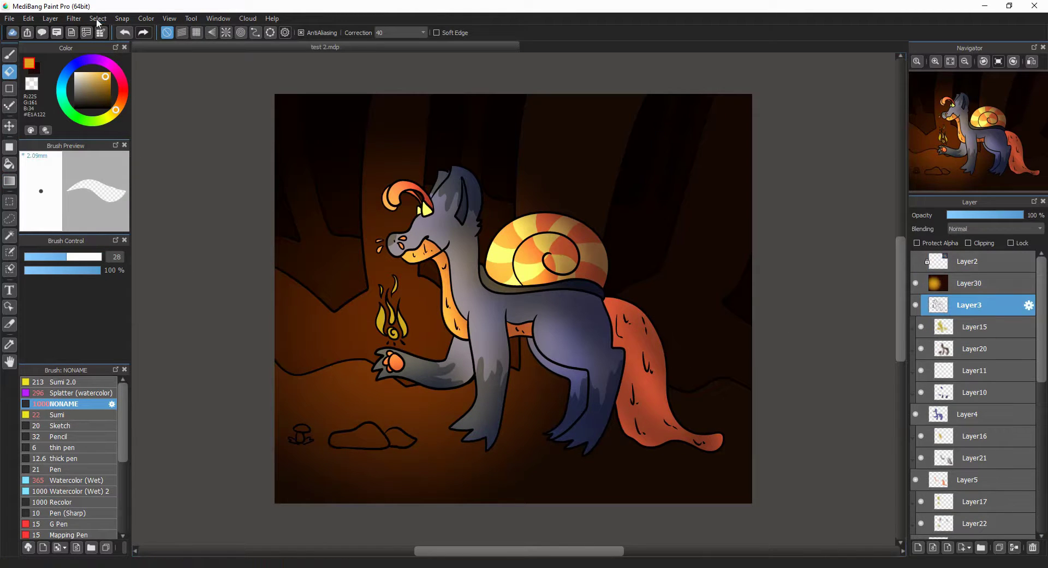
click(98, 18)
click(126, 117)
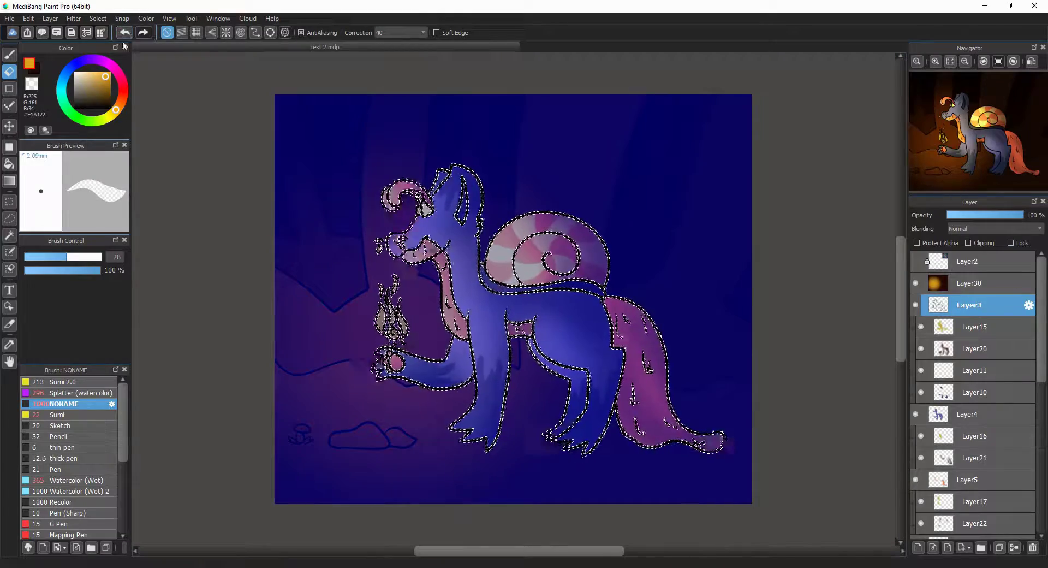
click(98, 18)
click(118, 47)
click(97, 18)
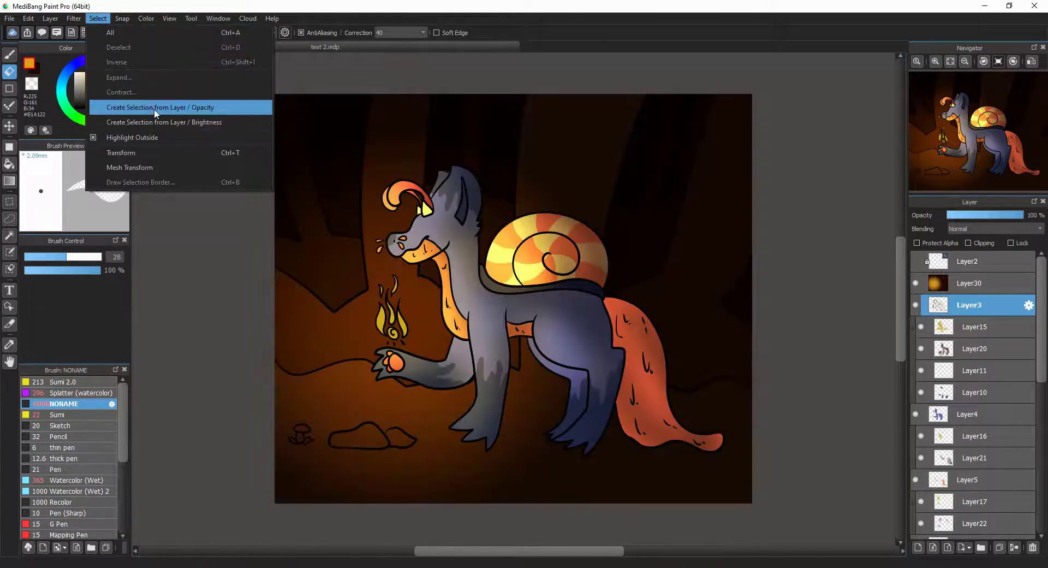
click(154, 109)
click(97, 18)
click(119, 47)
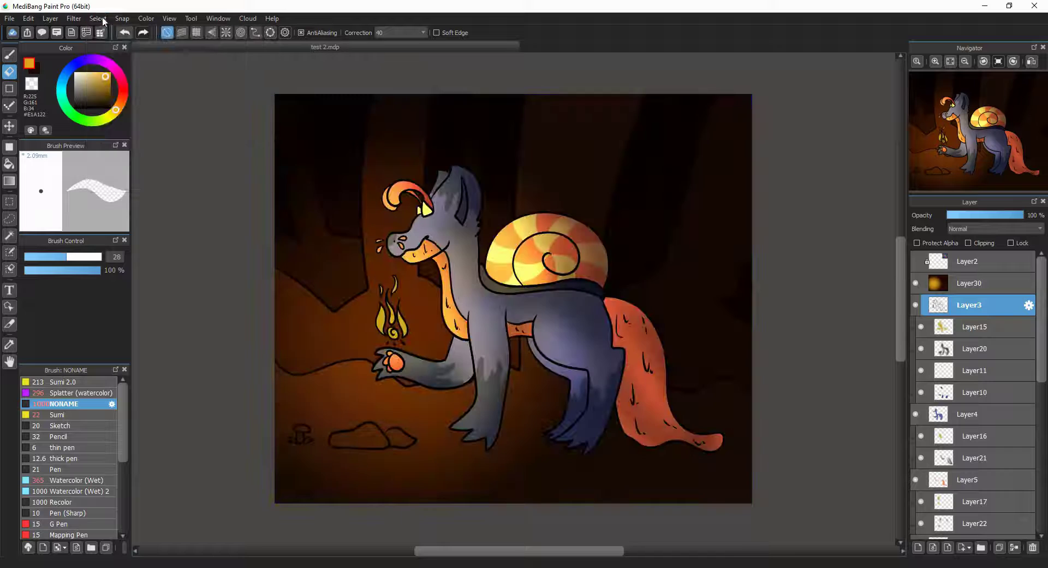
click(101, 19)
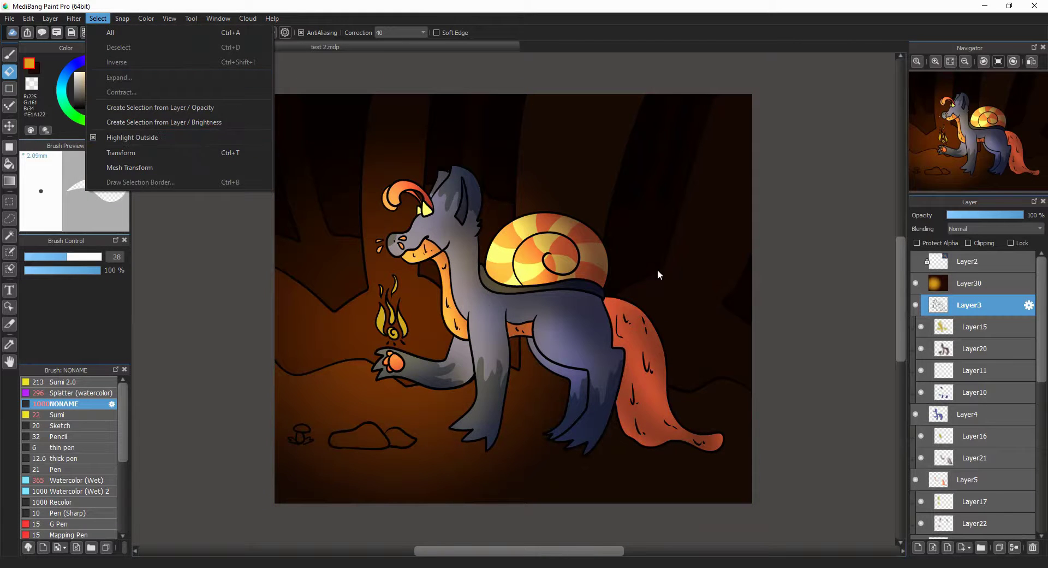
key(Escape)
Hide the glow and background layers and select the empty area around the creature with the Magic Wand
scroll(974, 394, down, 5)
drag(916, 528, 916, 397)
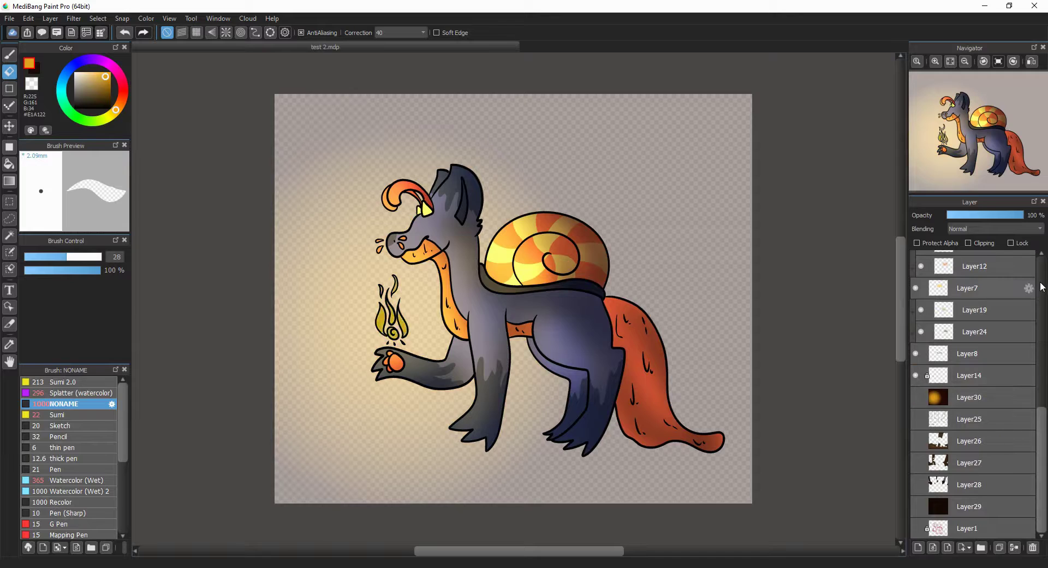
scroll(1043, 286, up, 5)
key(w)
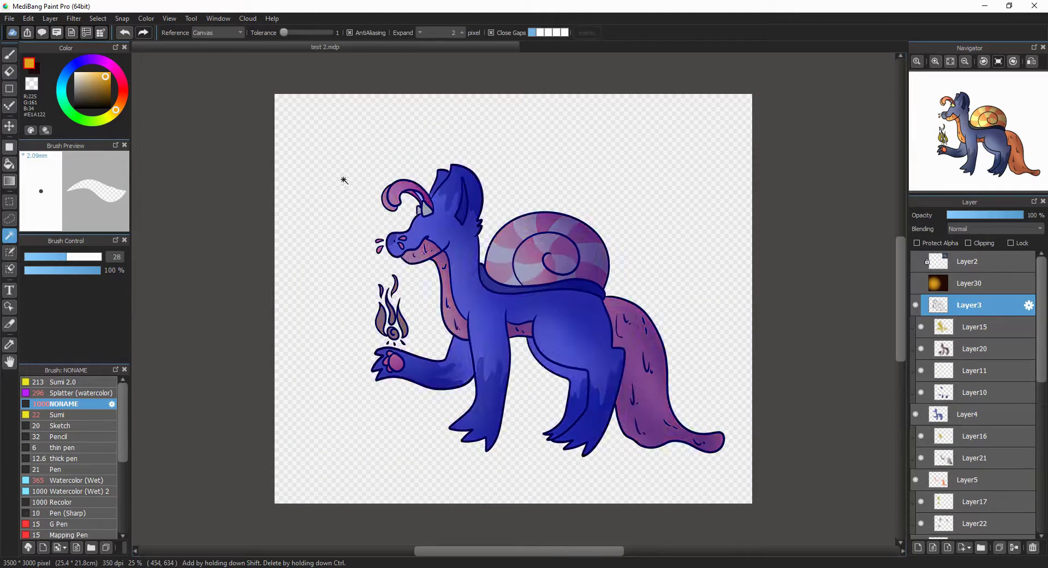
click(344, 180)
Show Layer30 again, erase its glow outside the creature with a very large eraser, set its opacity to 89%, and deselect
click(915, 283)
click(972, 283)
key(e)
drag(65, 257, 101, 257)
drag(1024, 215, 1021, 215)
mouse_move(295, 117)
mouse_down()
mouse_move(470, 93)
mouse_move(187, 222)
mouse_move(804, 485)
mouse_move(628, 464)
mouse_up()
key(ctrl+d)
key(l)
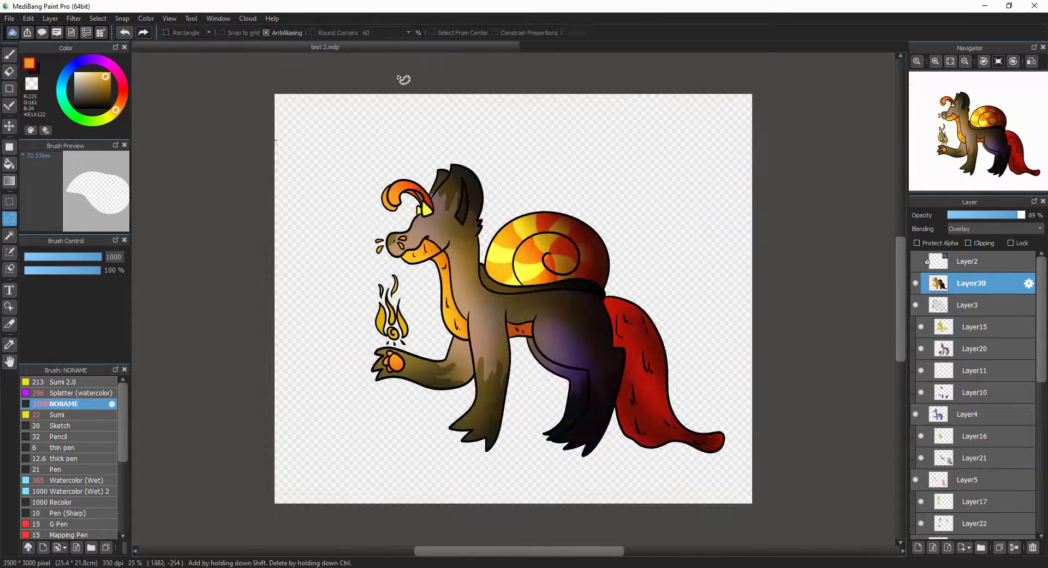
Show the background layers Layer26 to Layer29 again and set the creature's Layer30 to 46% opacity
key(b)
scroll(972, 437, down, 10)
click(916, 506)
click(916, 484)
click(916, 441)
click(916, 462)
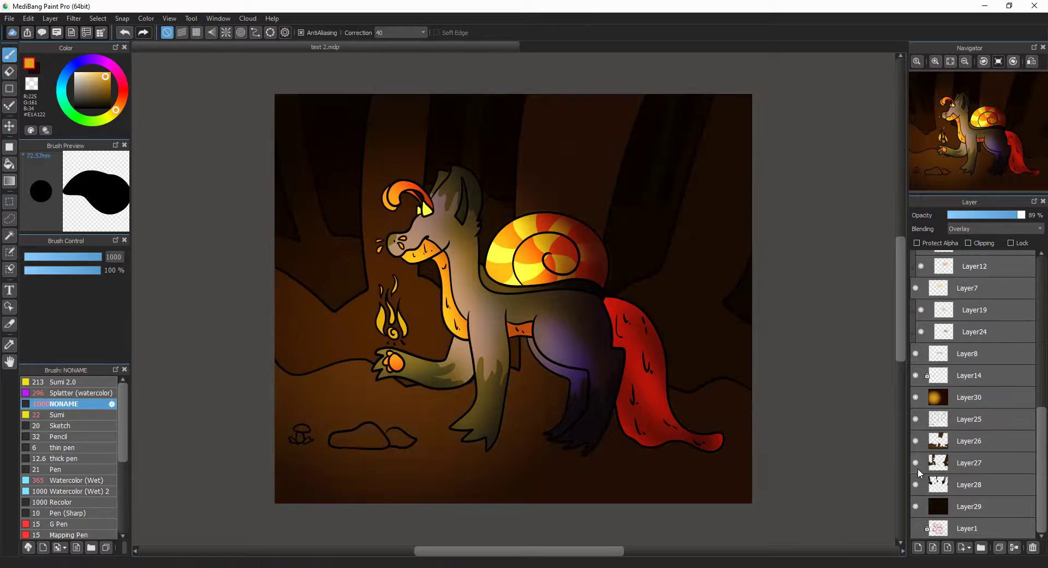
scroll(1032, 320, up, 10)
click(983, 216)
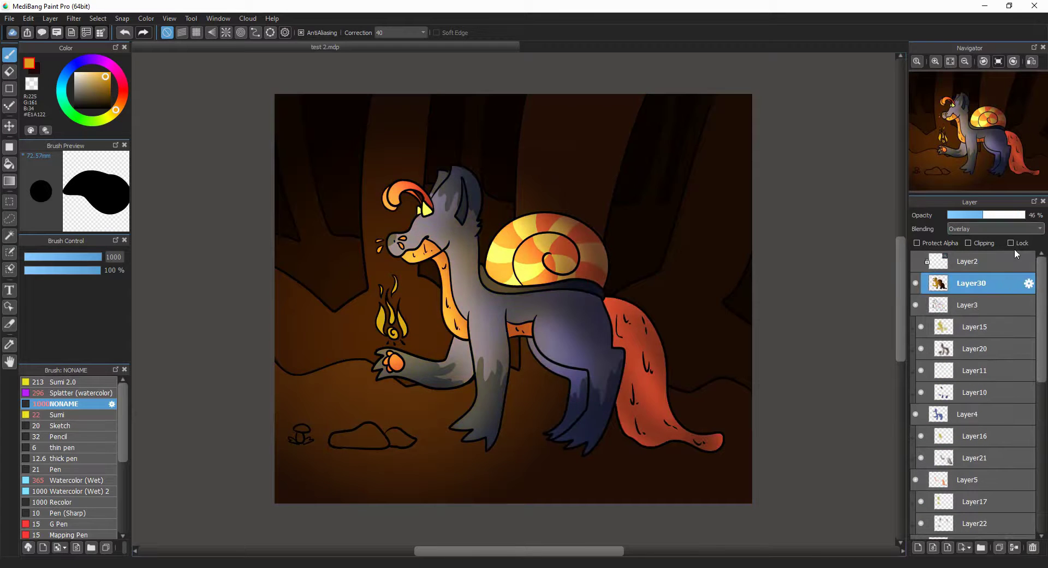
On Layer26, erase the ground color inside the mushroom and rock outlines with a size 42 eraser
scroll(1007, 483, down, 10)
click(967, 439)
scroll(305, 436, up, 5)
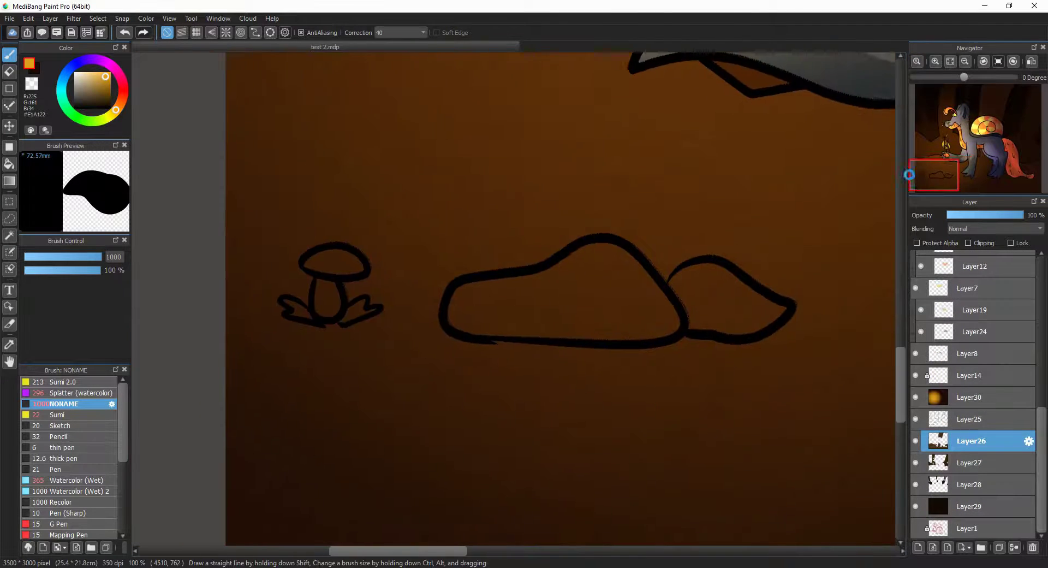
key(e)
click(9, 18)
click(57, 148)
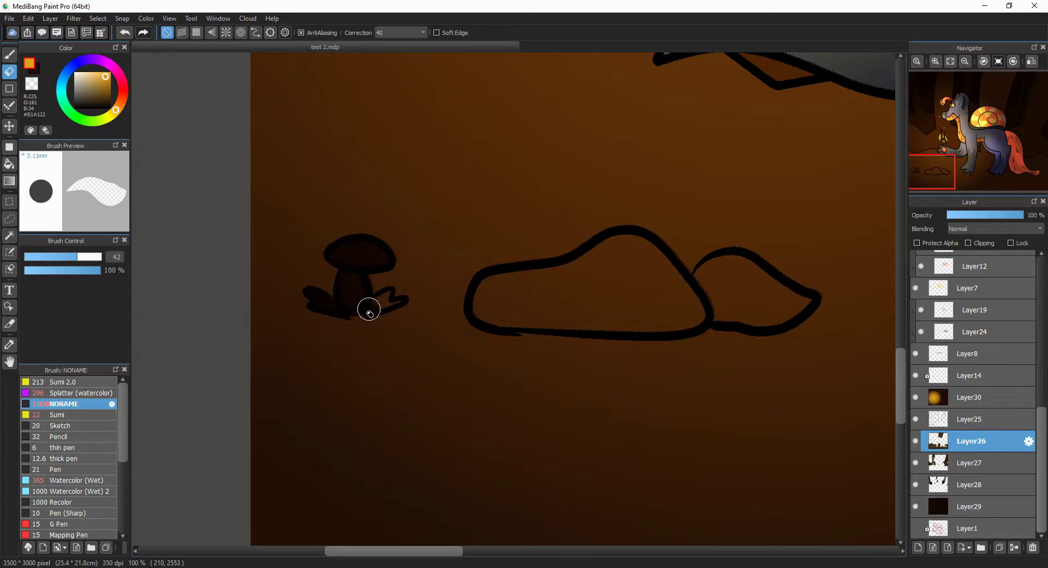
mouse_move(478, 298)
mouse_down()
mouse_move(607, 322)
mouse_move(689, 297)
mouse_move(626, 242)
mouse_move(481, 289)
mouse_move(690, 313)
mouse_move(523, 296)
mouse_up()
drag(766, 284, 731, 292)
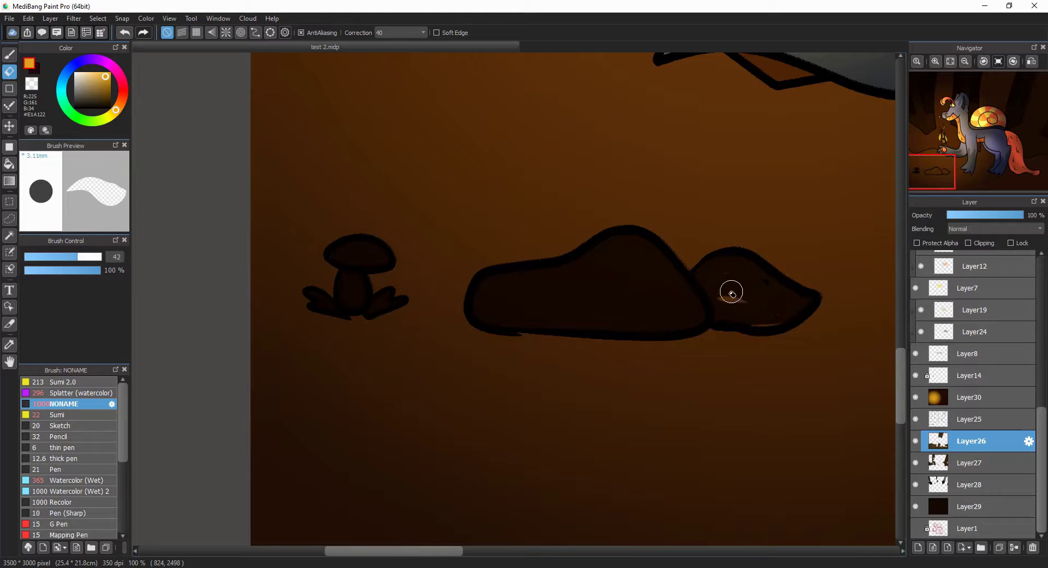
With the background glow temporarily hidden, paint the mushroom and rocks brown (#37210B) on Layer27 using the NONAME brush at size 1000
click(969, 462)
click(916, 397)
key(ctrl+minus)
key(ctrl+minus)
key(ctrl+minus)
click(102, 100)
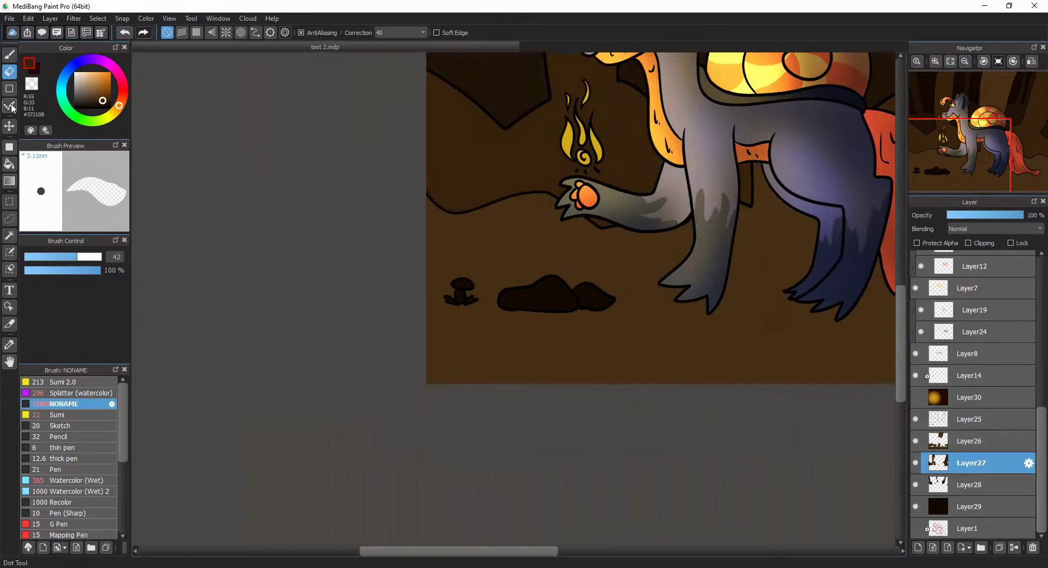
click(9, 164)
key(ctrl+z)
key(ctrl+z)
key(ctrl+z)
key(ctrl+z)
key(ctrl+z)
click(68, 404)
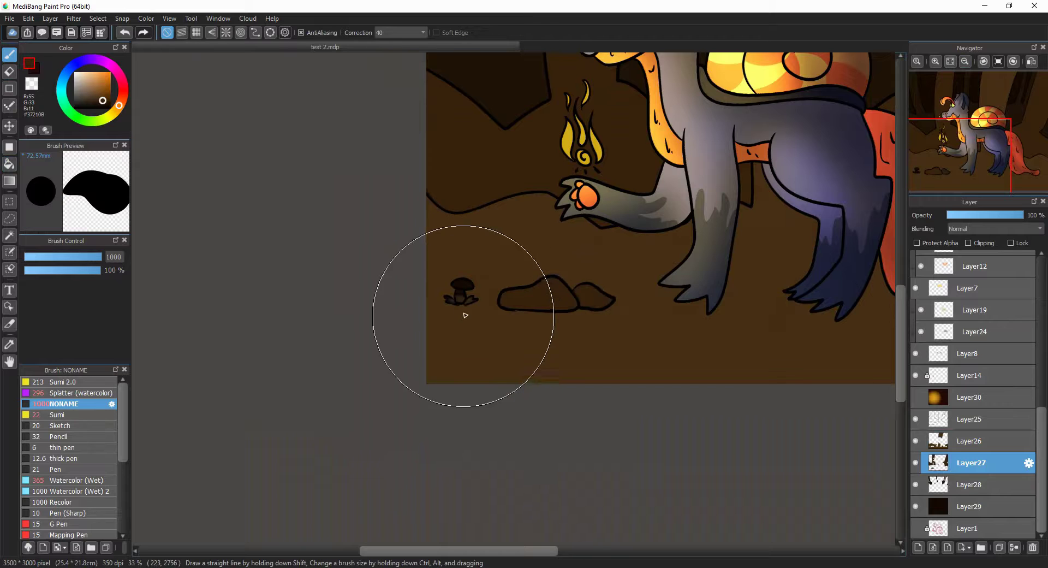
click(916, 397)
Add a layer between Layer3 and Layer15 and paint white highlights on the horn, eye, nose and mouth with the size 22 Sumi brush
scroll(972, 393, up, 10)
click(969, 305)
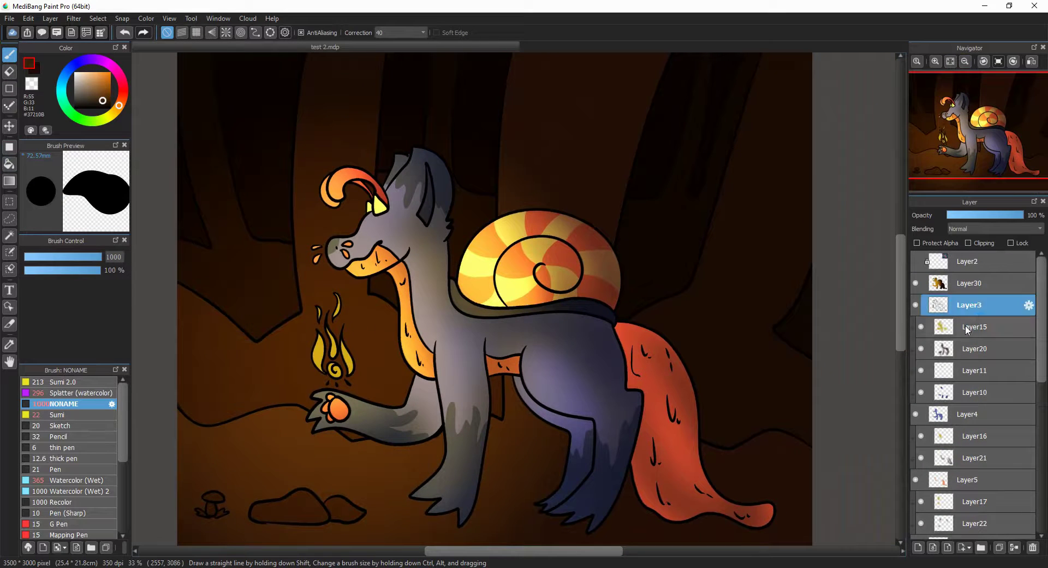
click(971, 326)
click(57, 414)
click(76, 73)
key(ctrl+plus)
key(ctrl+plus)
key(ctrl+plus)
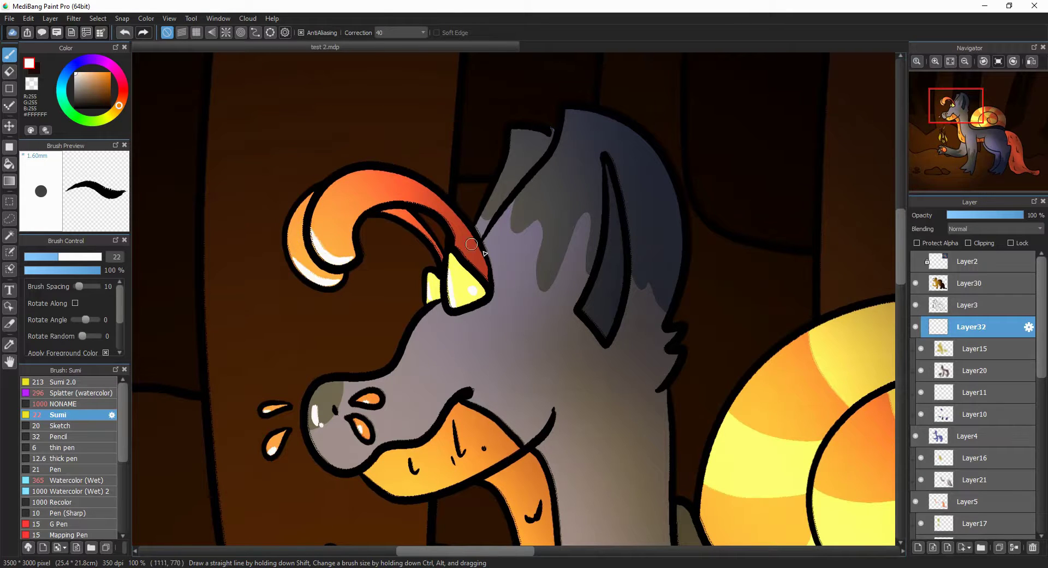
drag(476, 448, 452, 258)
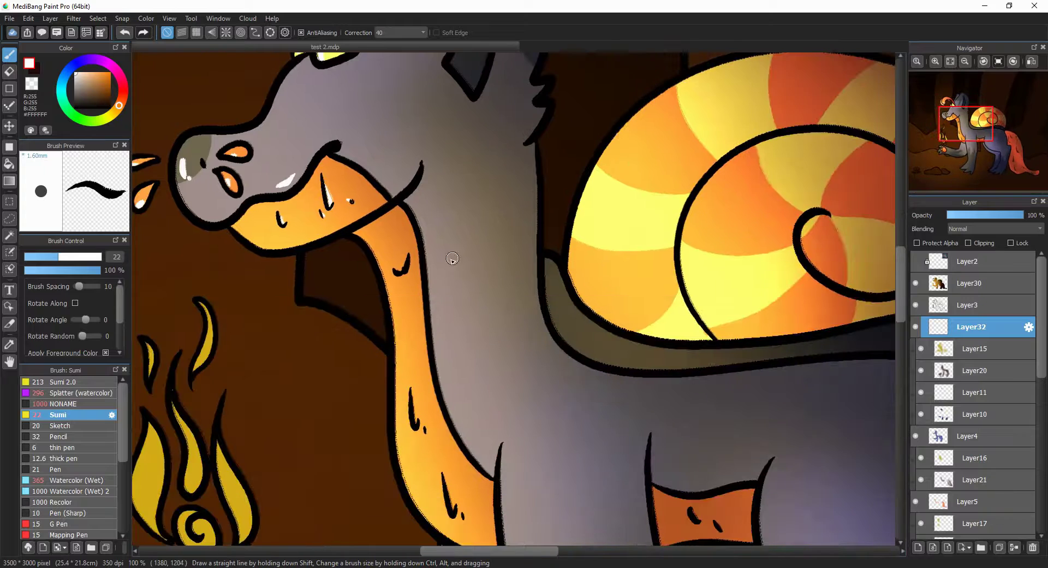
Paint white highlights on the raised arm, paw pads, chin, neck, front leg and thigh
drag(922, 165, 909, 188)
drag(499, 326, 421, 296)
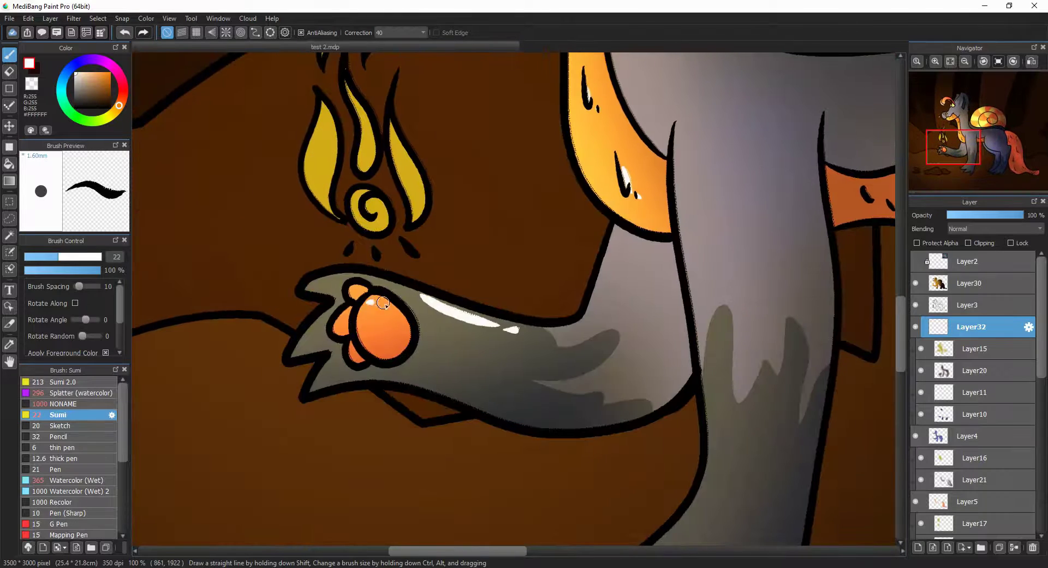
scroll(361, 287, up, 5)
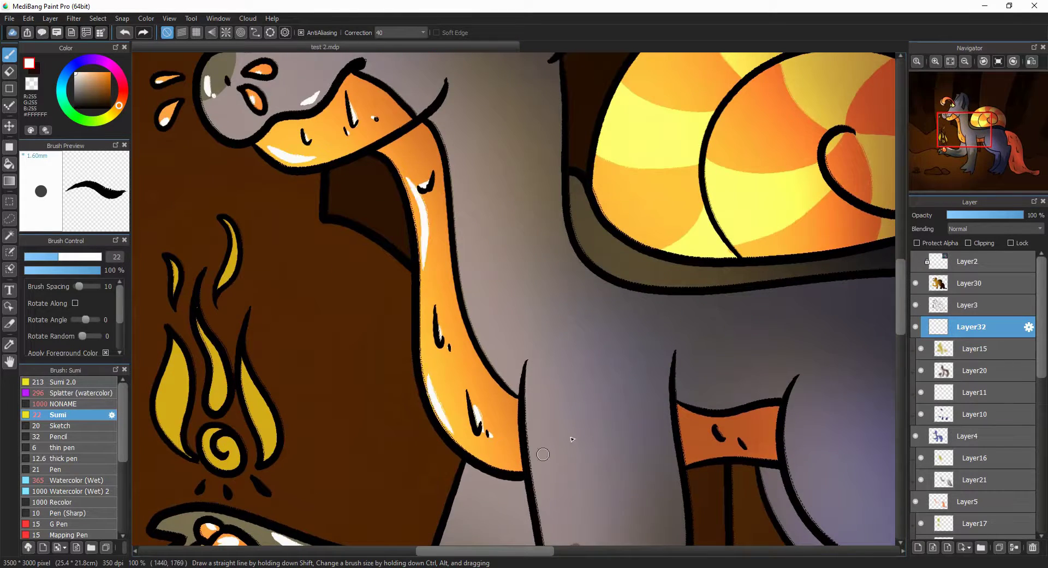
drag(542, 455, 401, 181)
scroll(658, 164, down, 5)
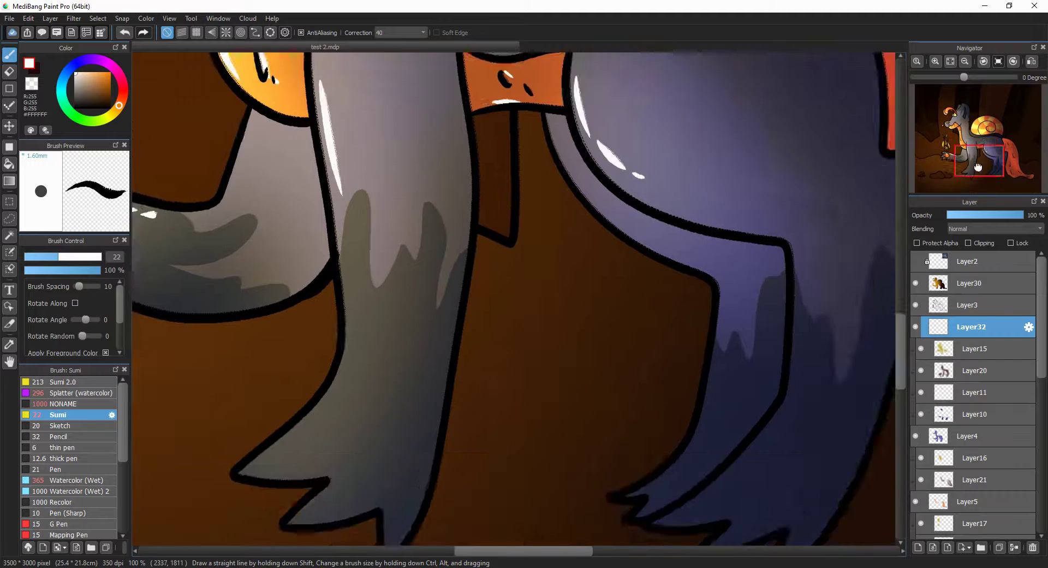
Paint white highlights on the tail, shell and the rim beneath it, and lower Layer32's opacity to 44%
scroll(562, 165, right, 5)
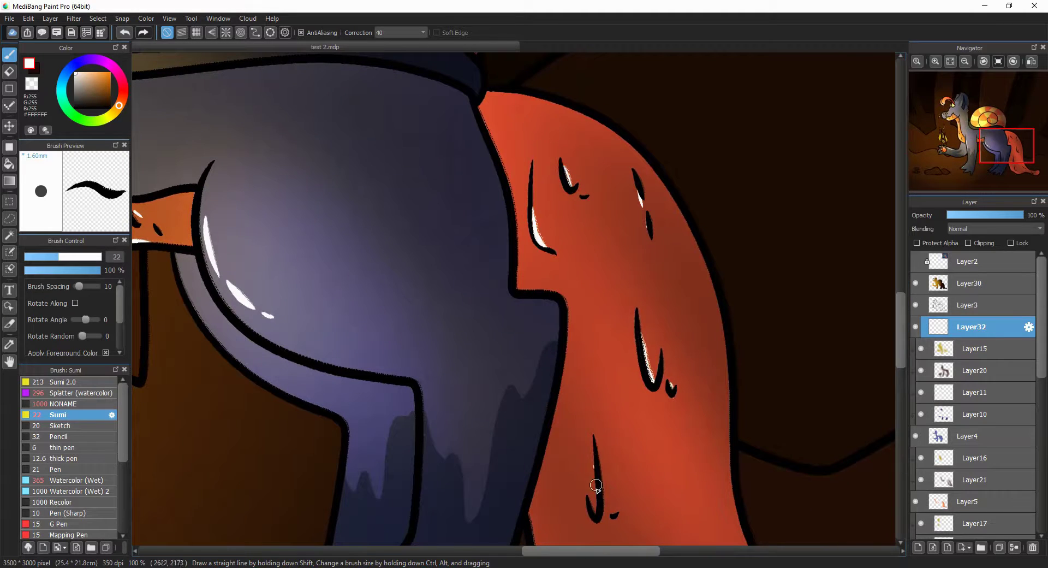
scroll(630, 253, down, 5)
scroll(710, 312, right, 2)
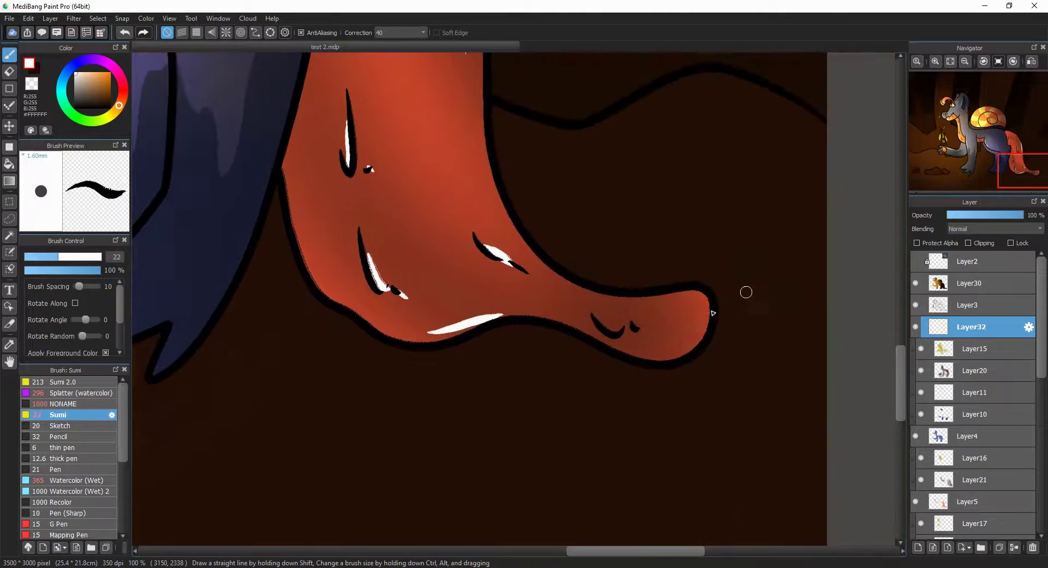
scroll(419, 286, up, 5)
scroll(419, 286, left, 3)
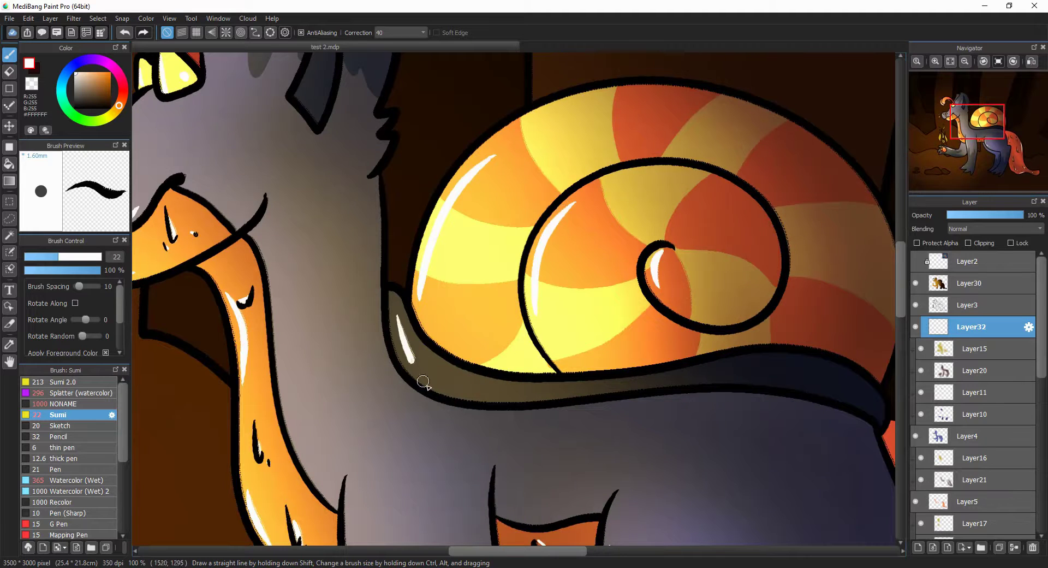
click(951, 62)
click(977, 218)
Add a clipped Add-mode layer above Layer14 and brighten the lower flames with the Watercolor (Wet) brush at size 48
scroll(979, 261, down, 5)
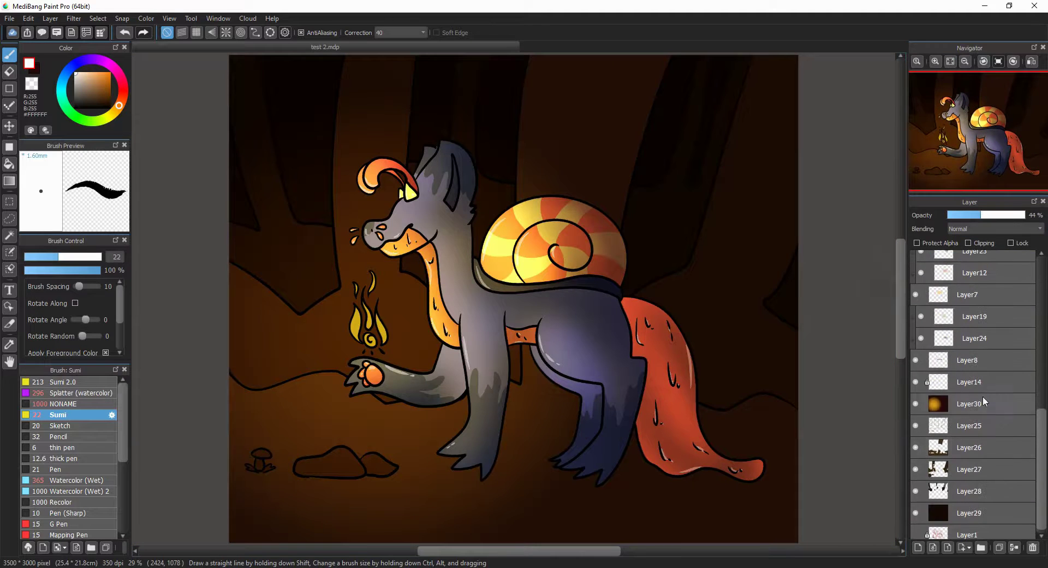
click(978, 382)
scroll(374, 277, up, 5)
alt+click(374, 278)
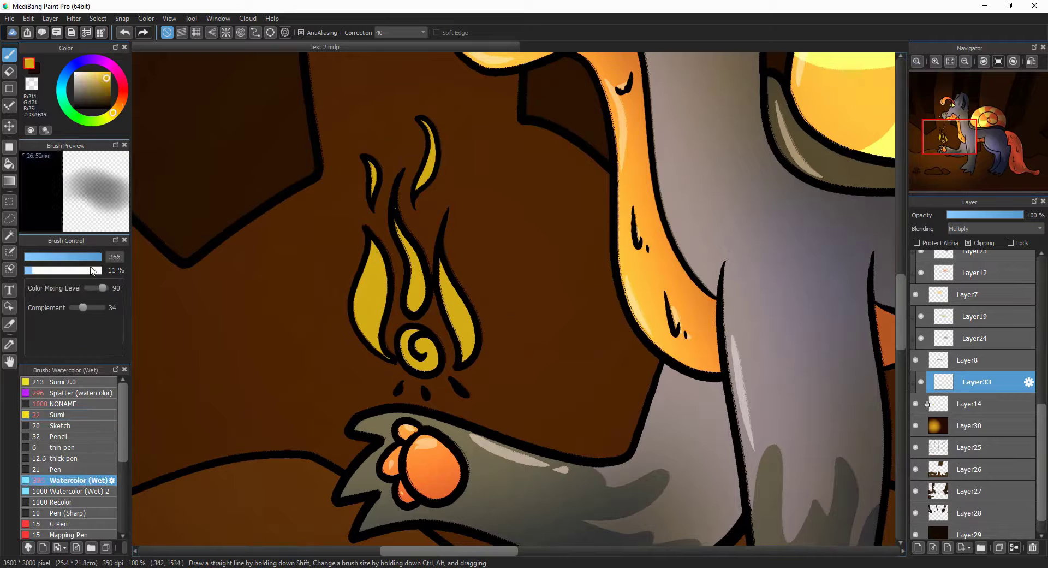
key(b)
click(970, 229)
click(977, 306)
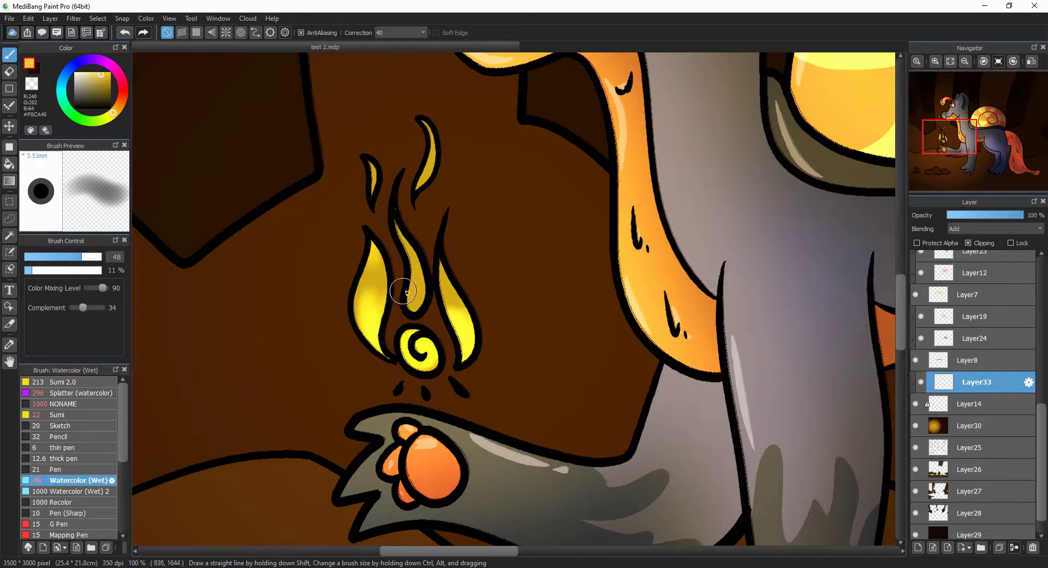
Add a clipped Multiply layer beneath Layer33 and shade the upper flames in orange-brown (#BA6D1C)
click(918, 547)
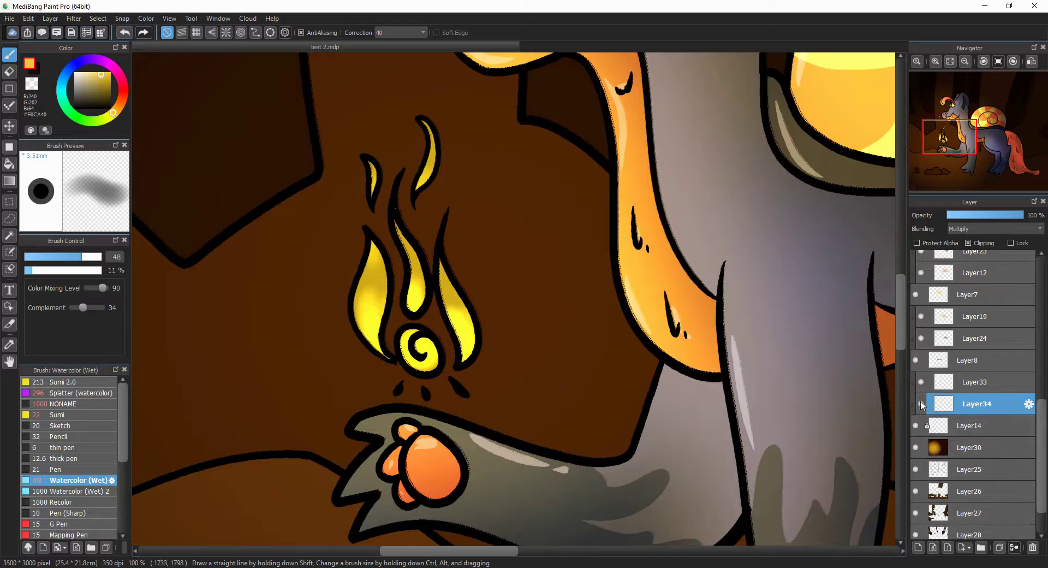
click(922, 382)
click(922, 382)
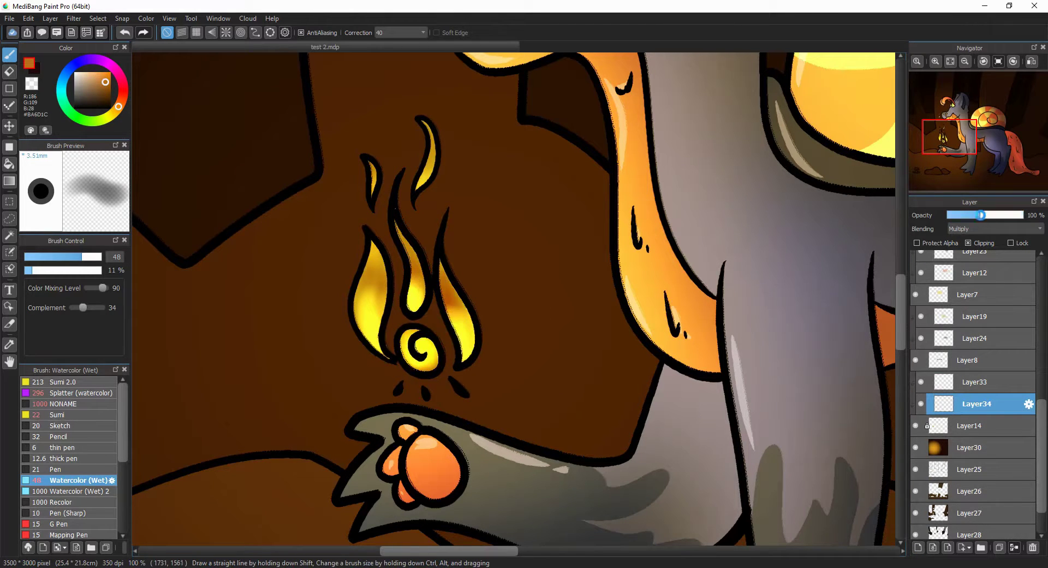
On a new layer above the background Layer30, paint a #D3AB19 glow around the flames at brush size 311, using Add blending and 47% opacity
click(968, 447)
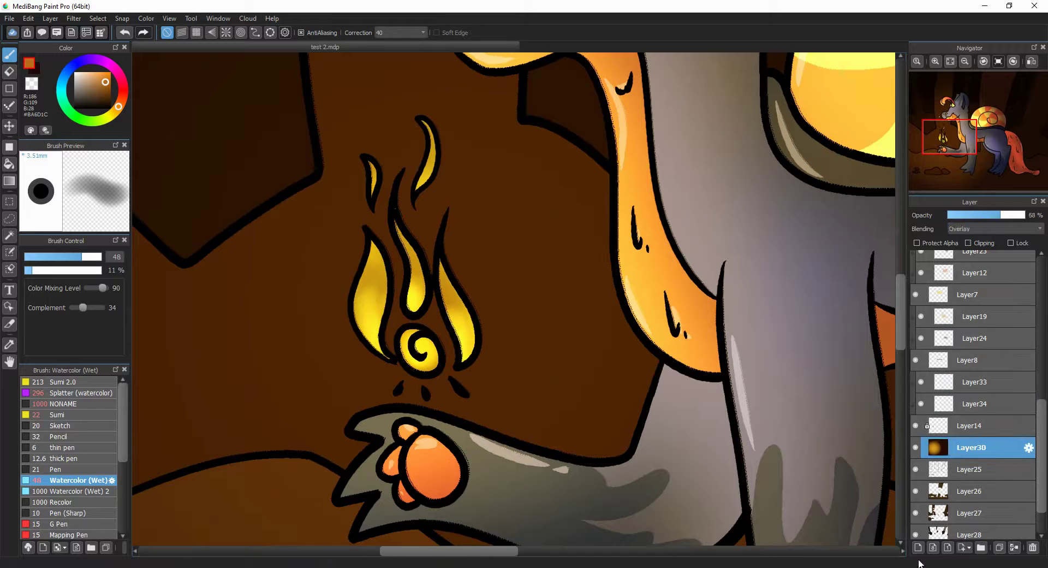
click(919, 547)
alt+click(372, 322)
drag(82, 257, 124, 252)
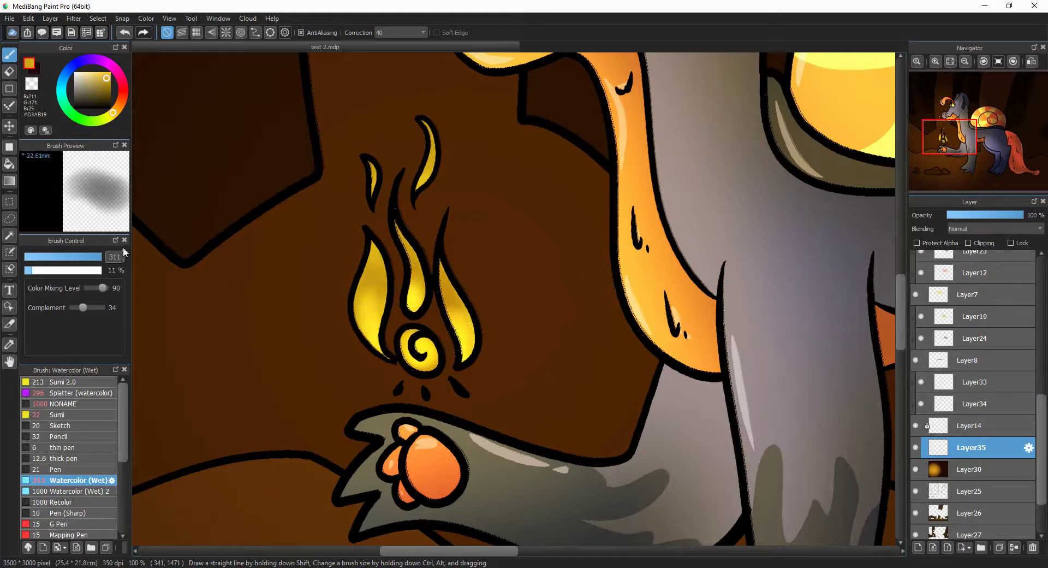
mouse_move(415, 284)
mouse_down()
mouse_move(398, 152)
mouse_move(499, 241)
mouse_up()
scroll(994, 228, down, 8)
drag(1024, 214, 984, 214)
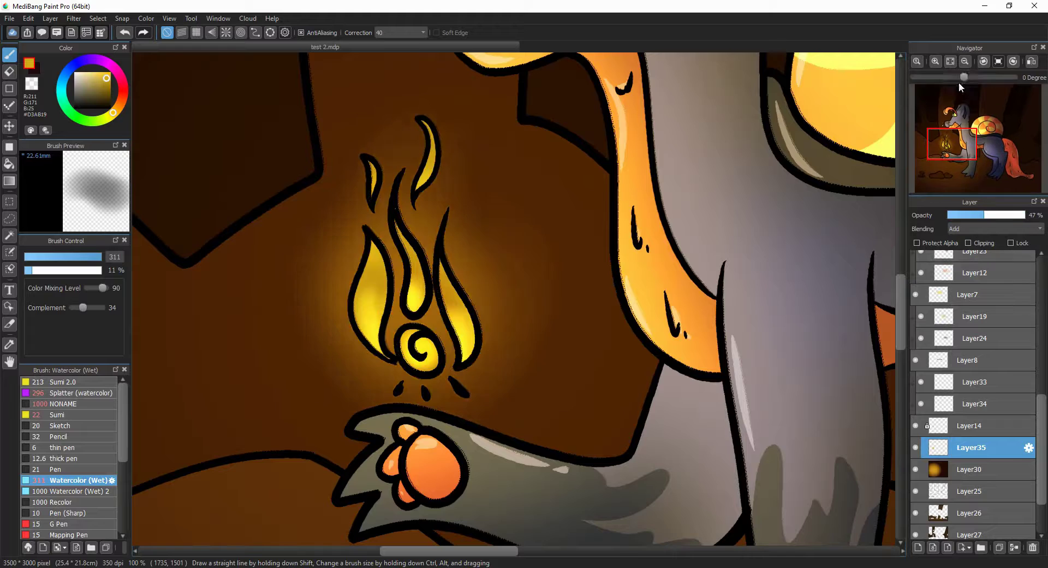
Apply a filter to the flame glow on Layer35
click(951, 61)
click(74, 18)
click(98, 150)
click(735, 300)
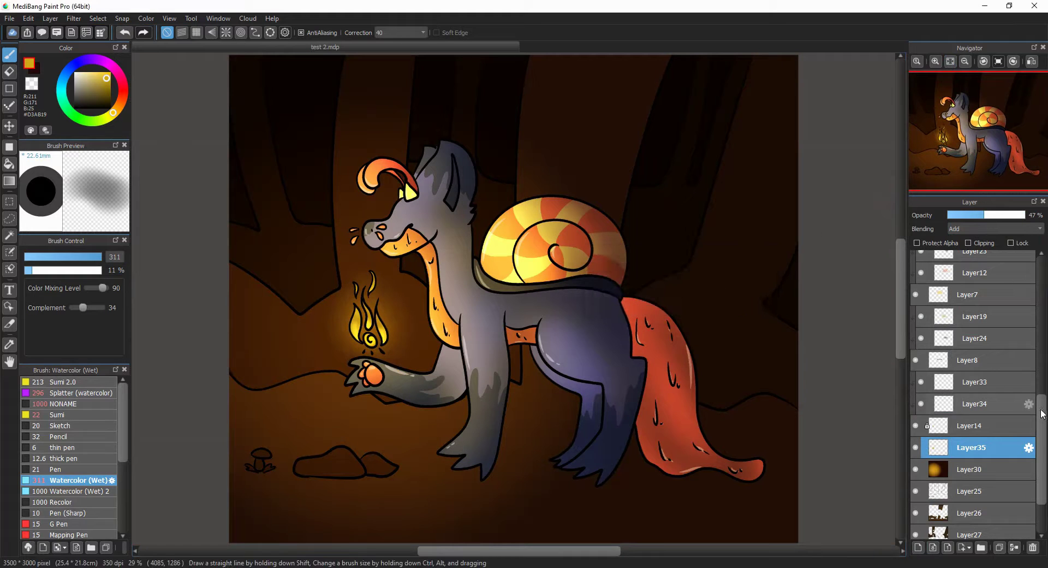
Add a layer directly beneath Layer2 and handwrite a black signature beside the rocks and the date in the canvas's lower-right corner
drag(1042, 414, 1043, 273)
click(918, 547)
click(54, 414)
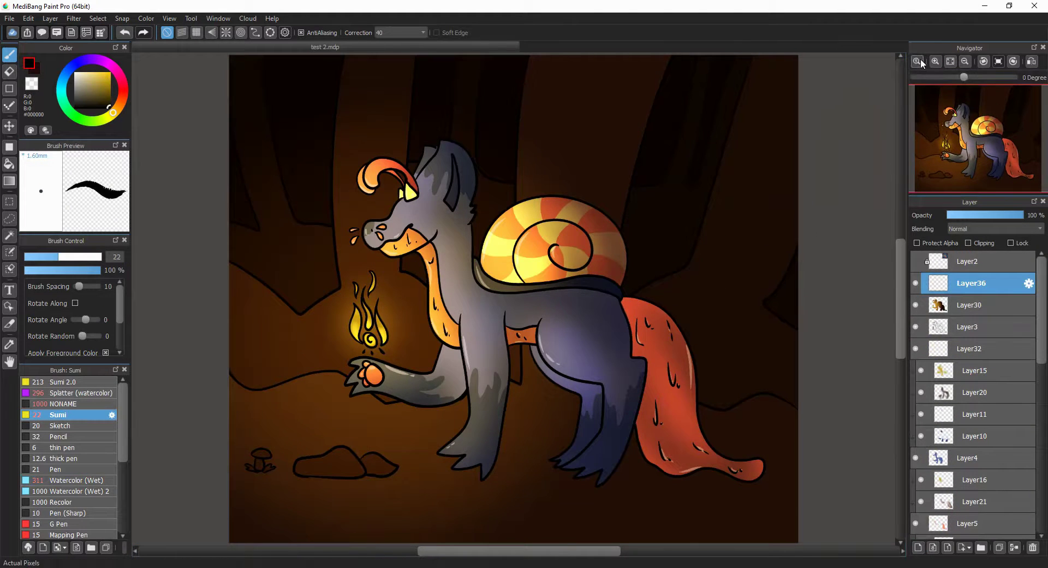
click(918, 62)
drag(397, 293, 403, 346)
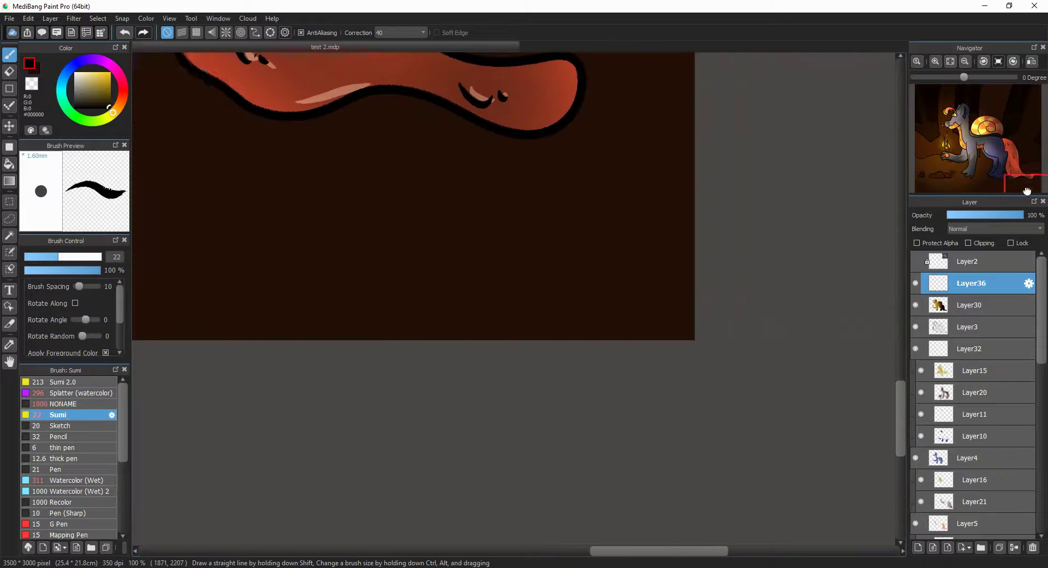
drag(546, 272, 637, 327)
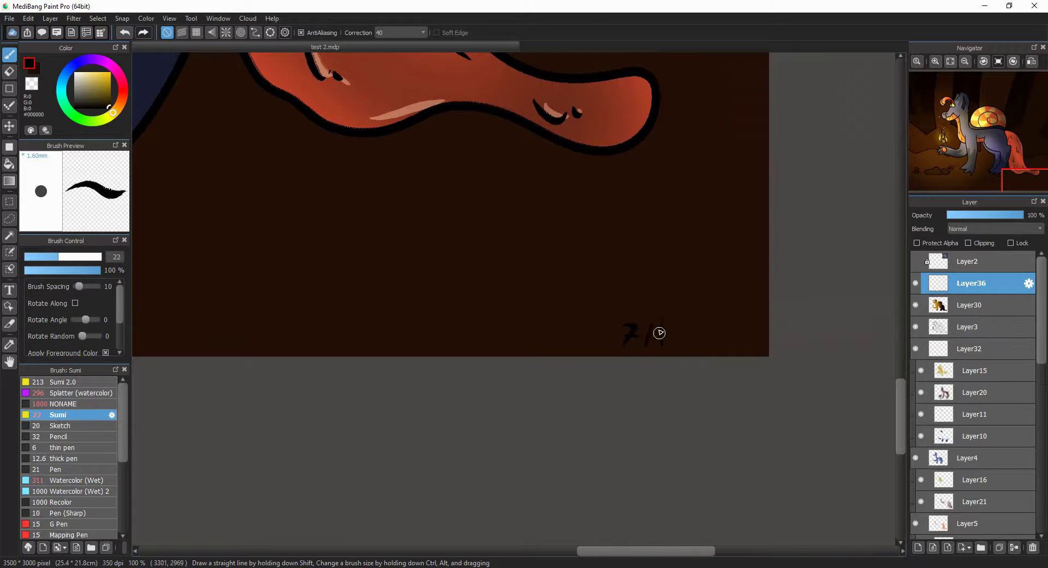
key(ctrl+0)
Add the artist's handle over the creature as white text at 25 pt
key(t)
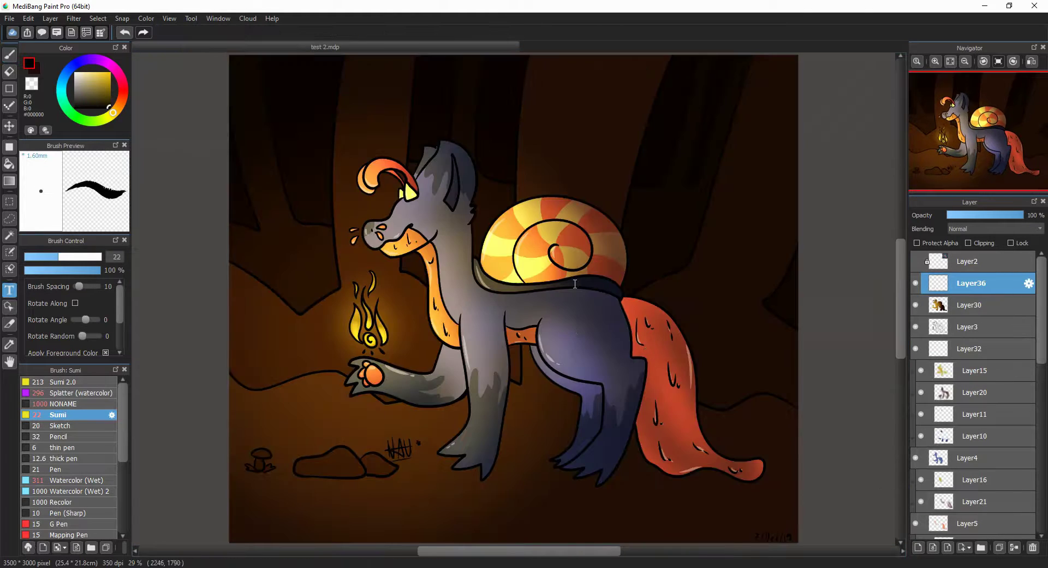
click(559, 307)
text(NauMemeLord)
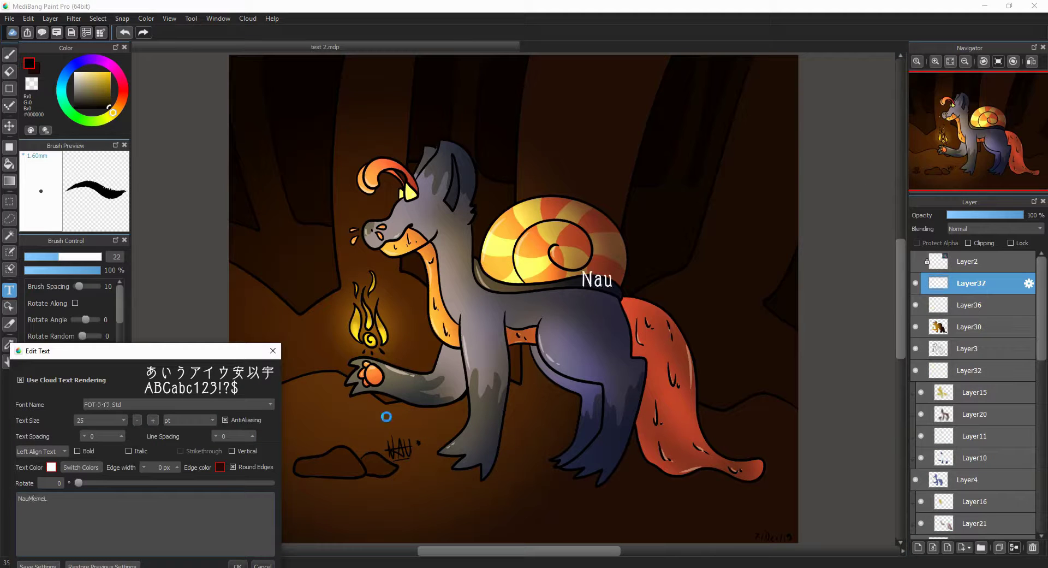
click(238, 564)
Lower the handle text's opacity to 27% and move it over the hind legs and tail
click(971, 216)
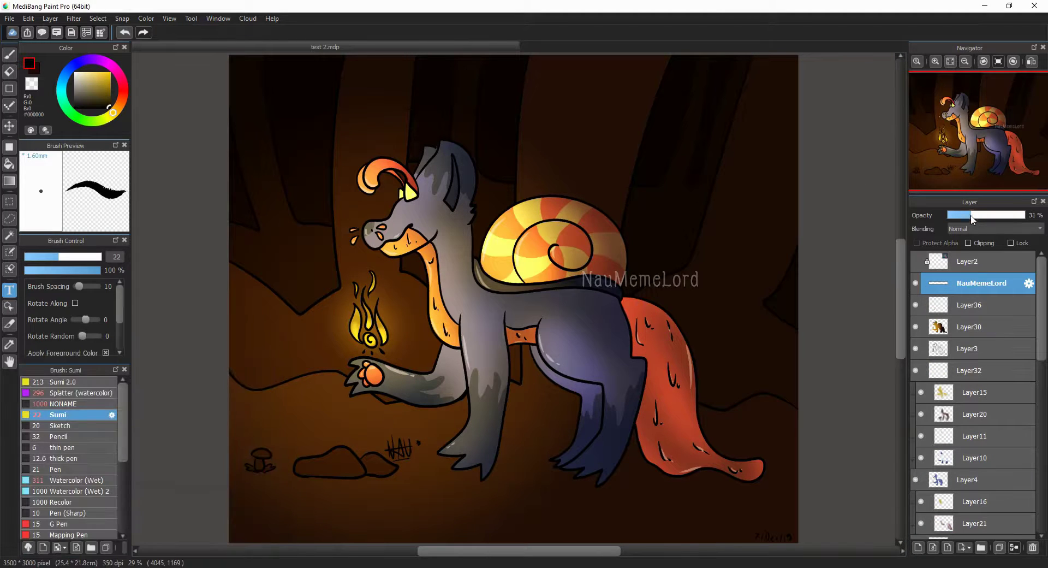
click(10, 126)
drag(644, 281, 694, 435)
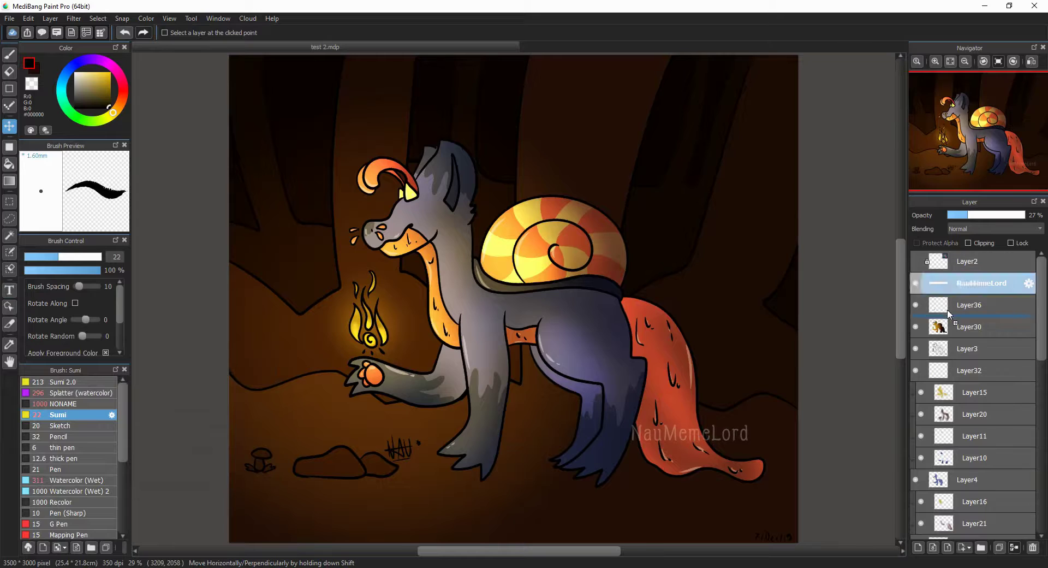